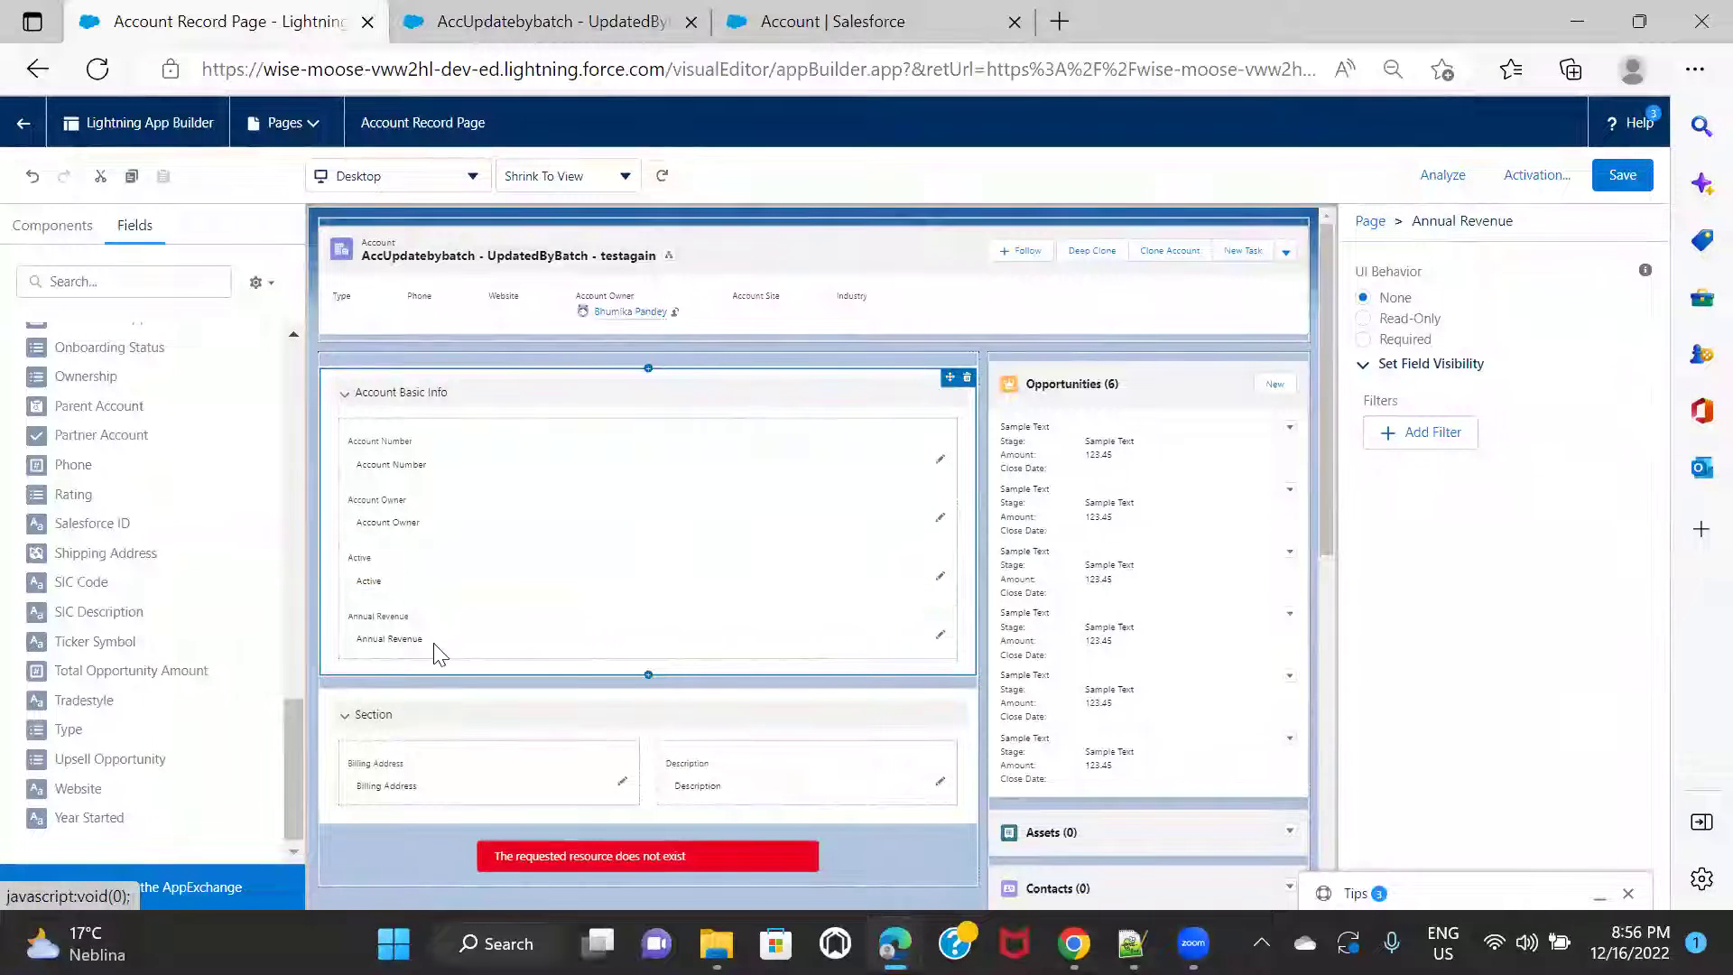
Select the Annual Revenue field on the record page canvas.
click(428, 577)
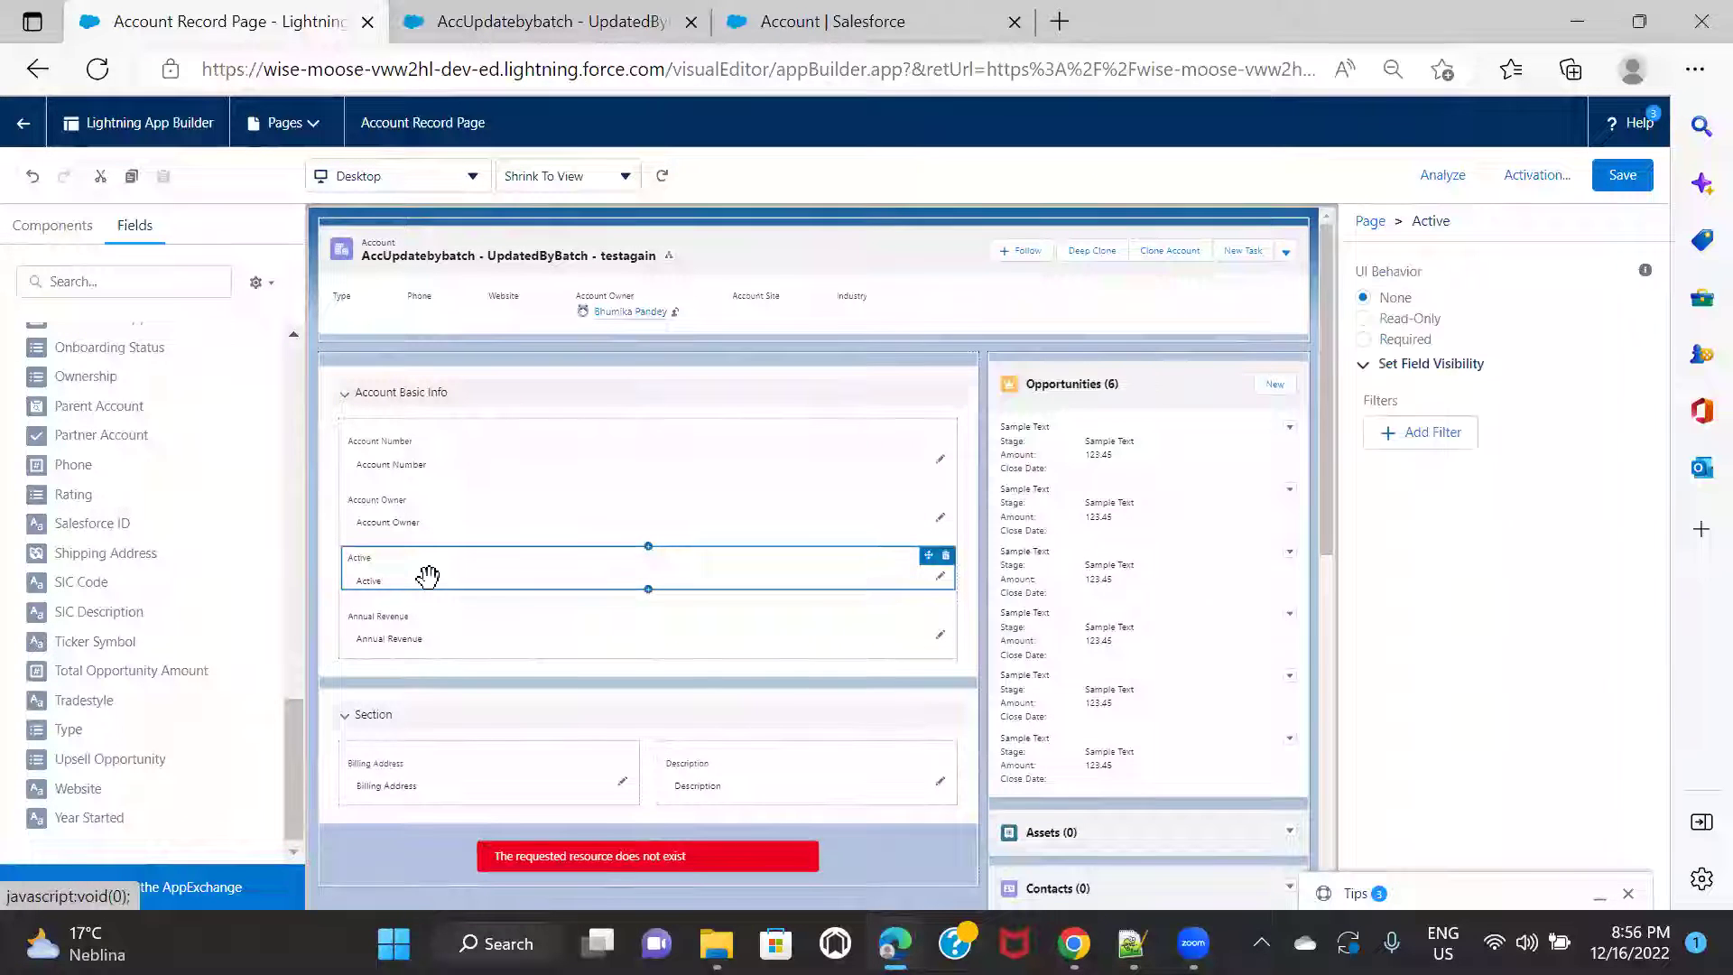
click(1431, 443)
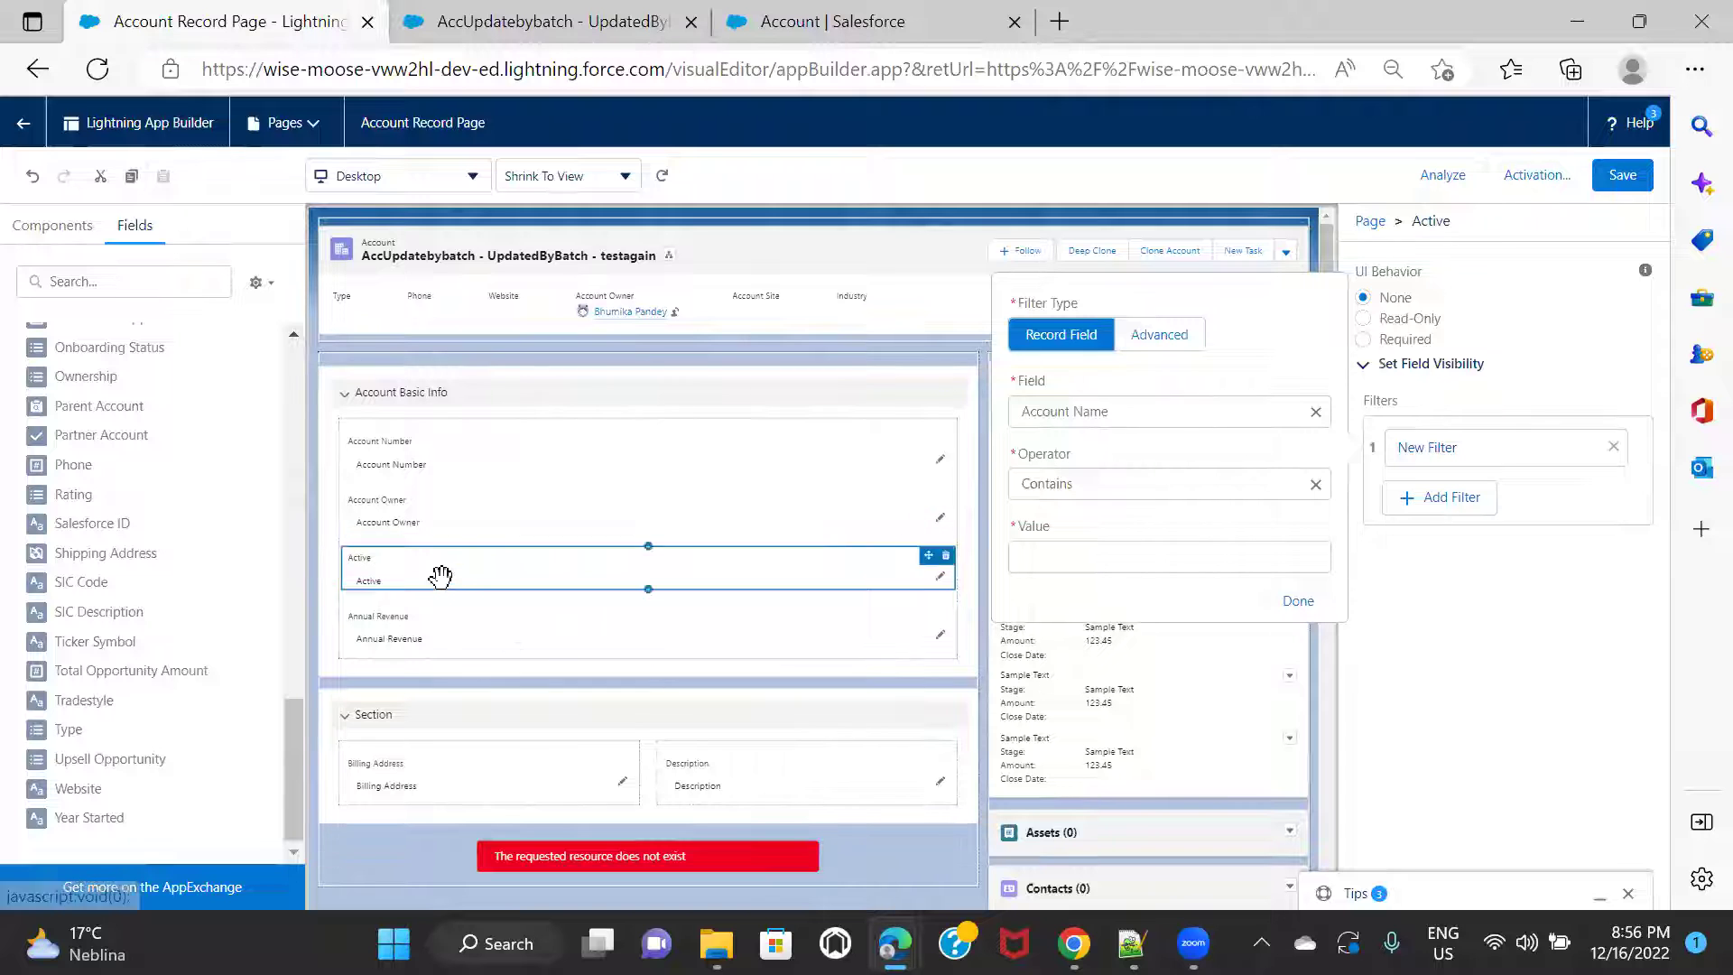
click(372, 641)
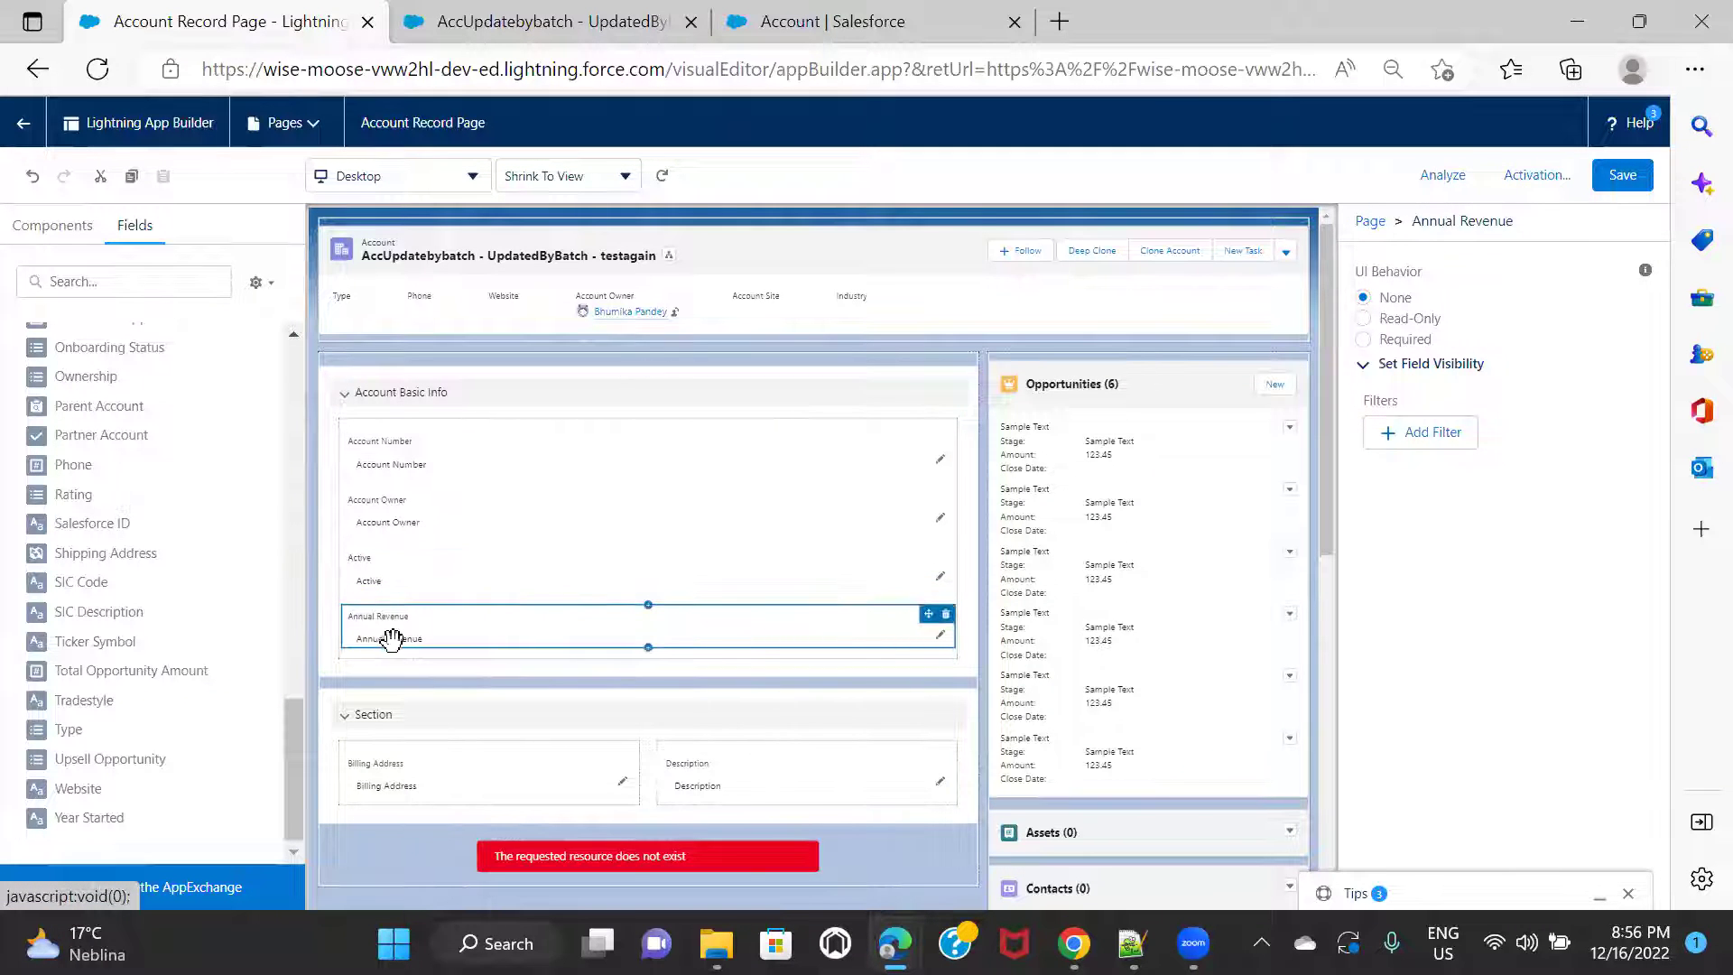
Add an Annual Revenue visibility filter of Active Equal Yes.
click(1449, 435)
click(1152, 414)
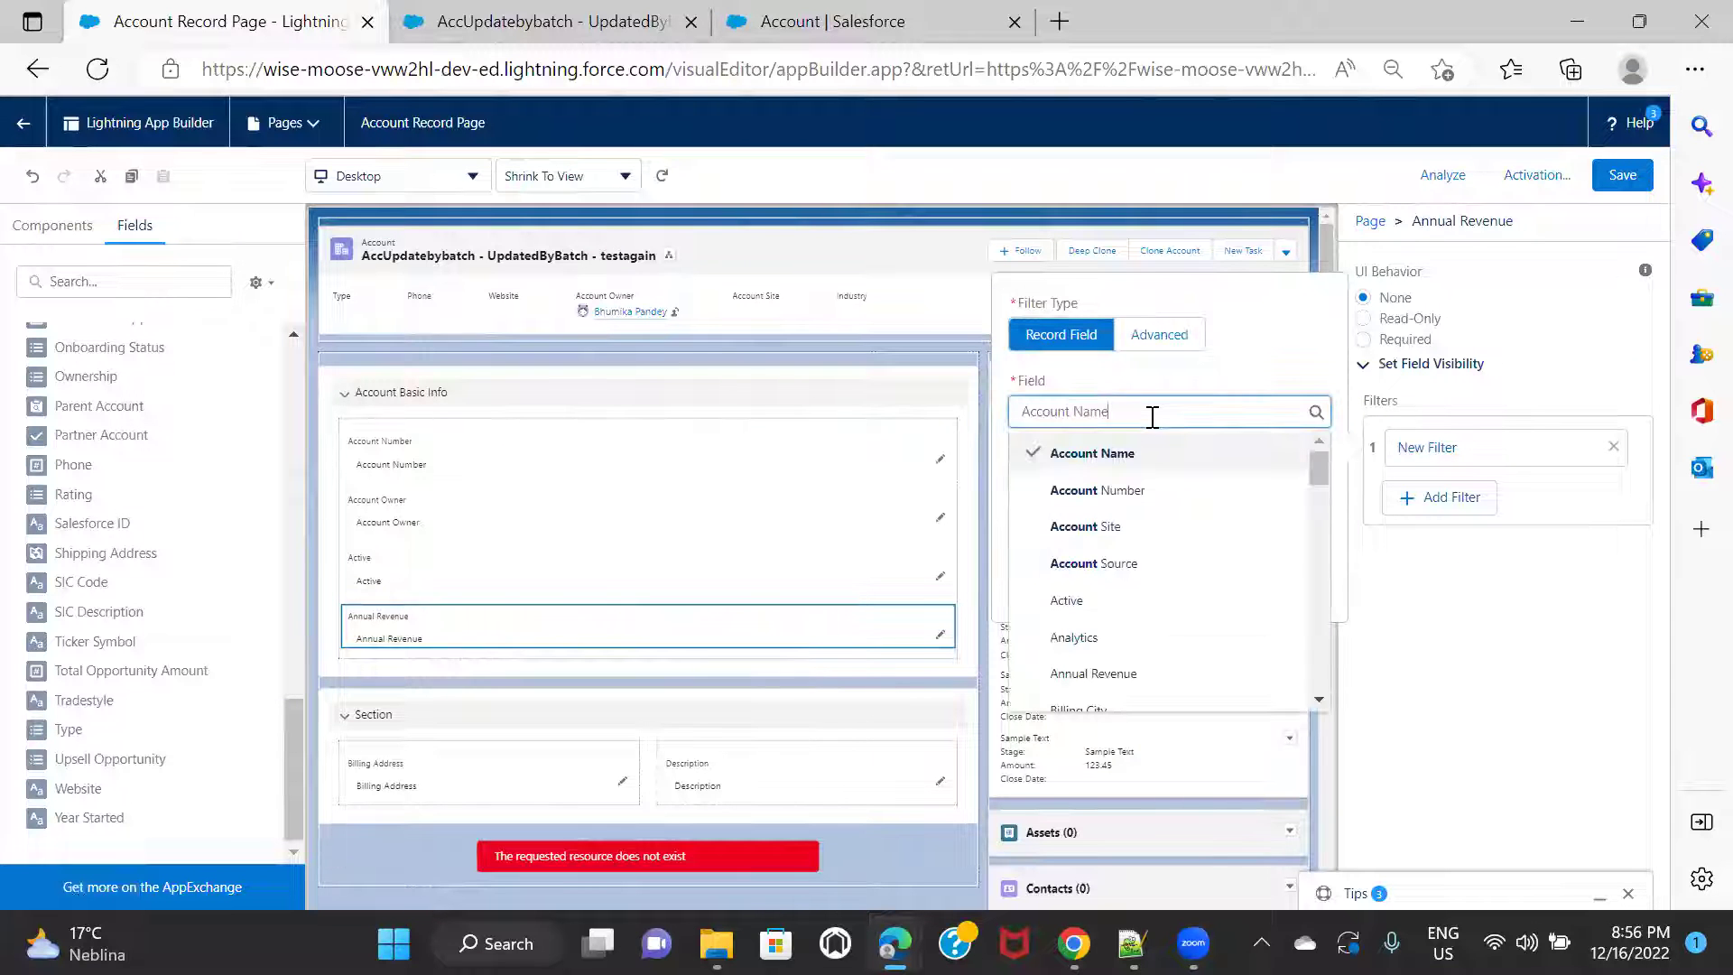
click(1114, 603)
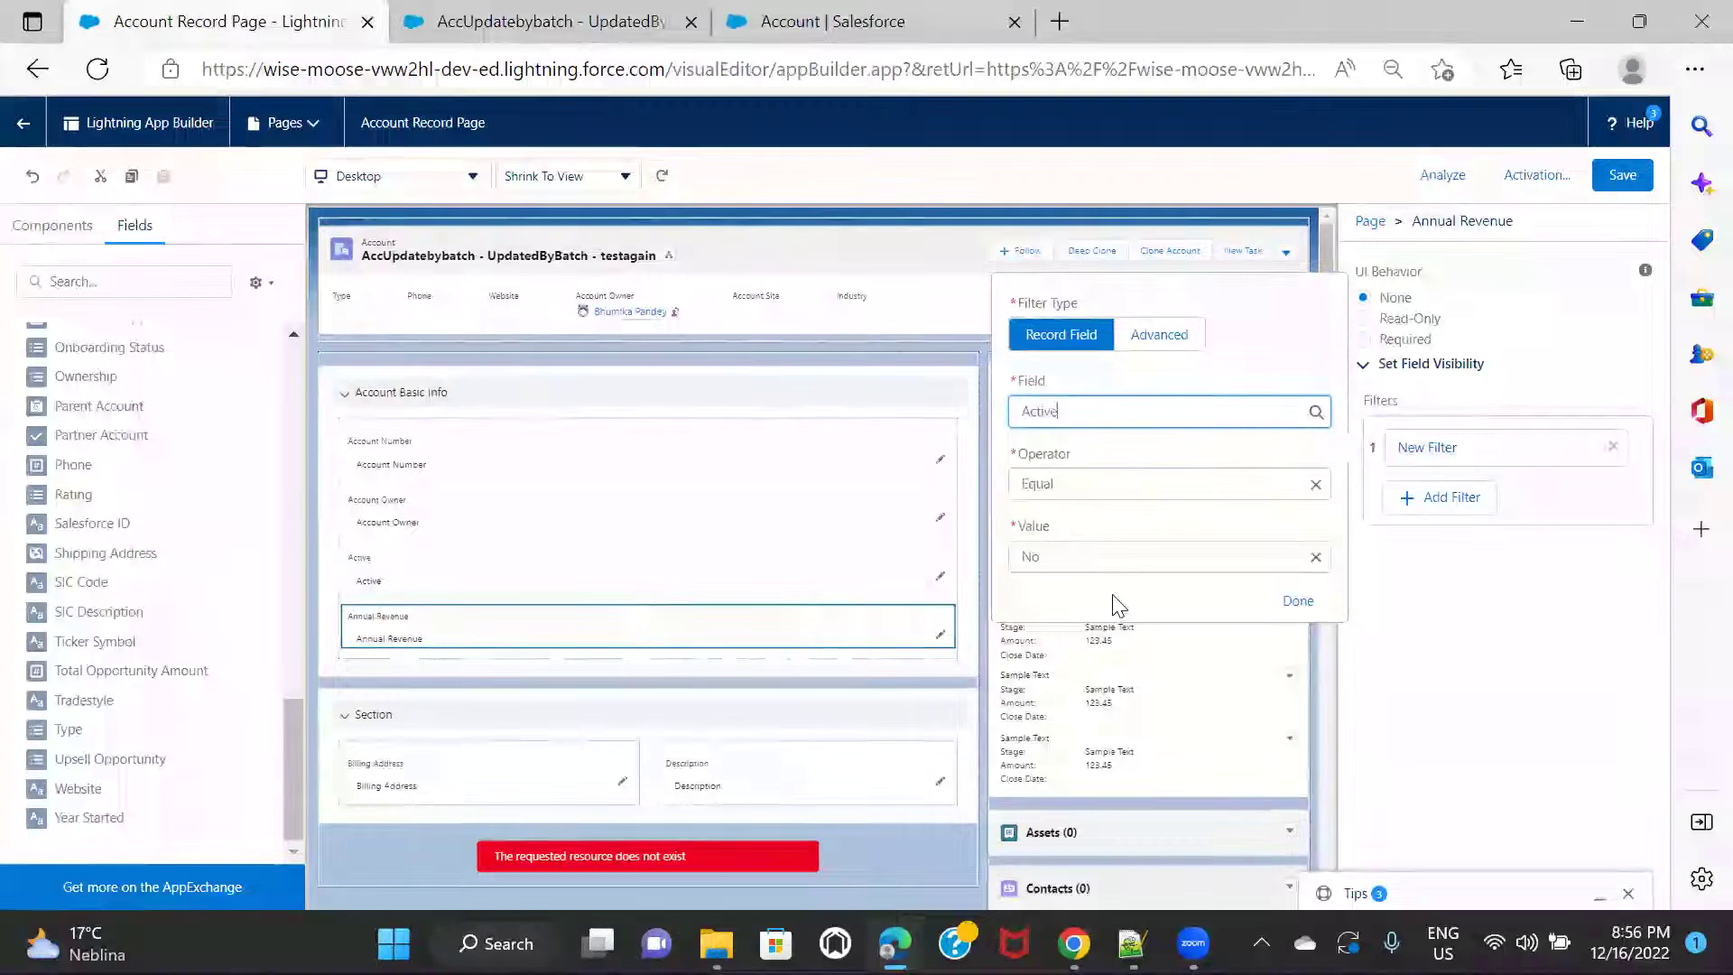
click(1128, 548)
click(1089, 636)
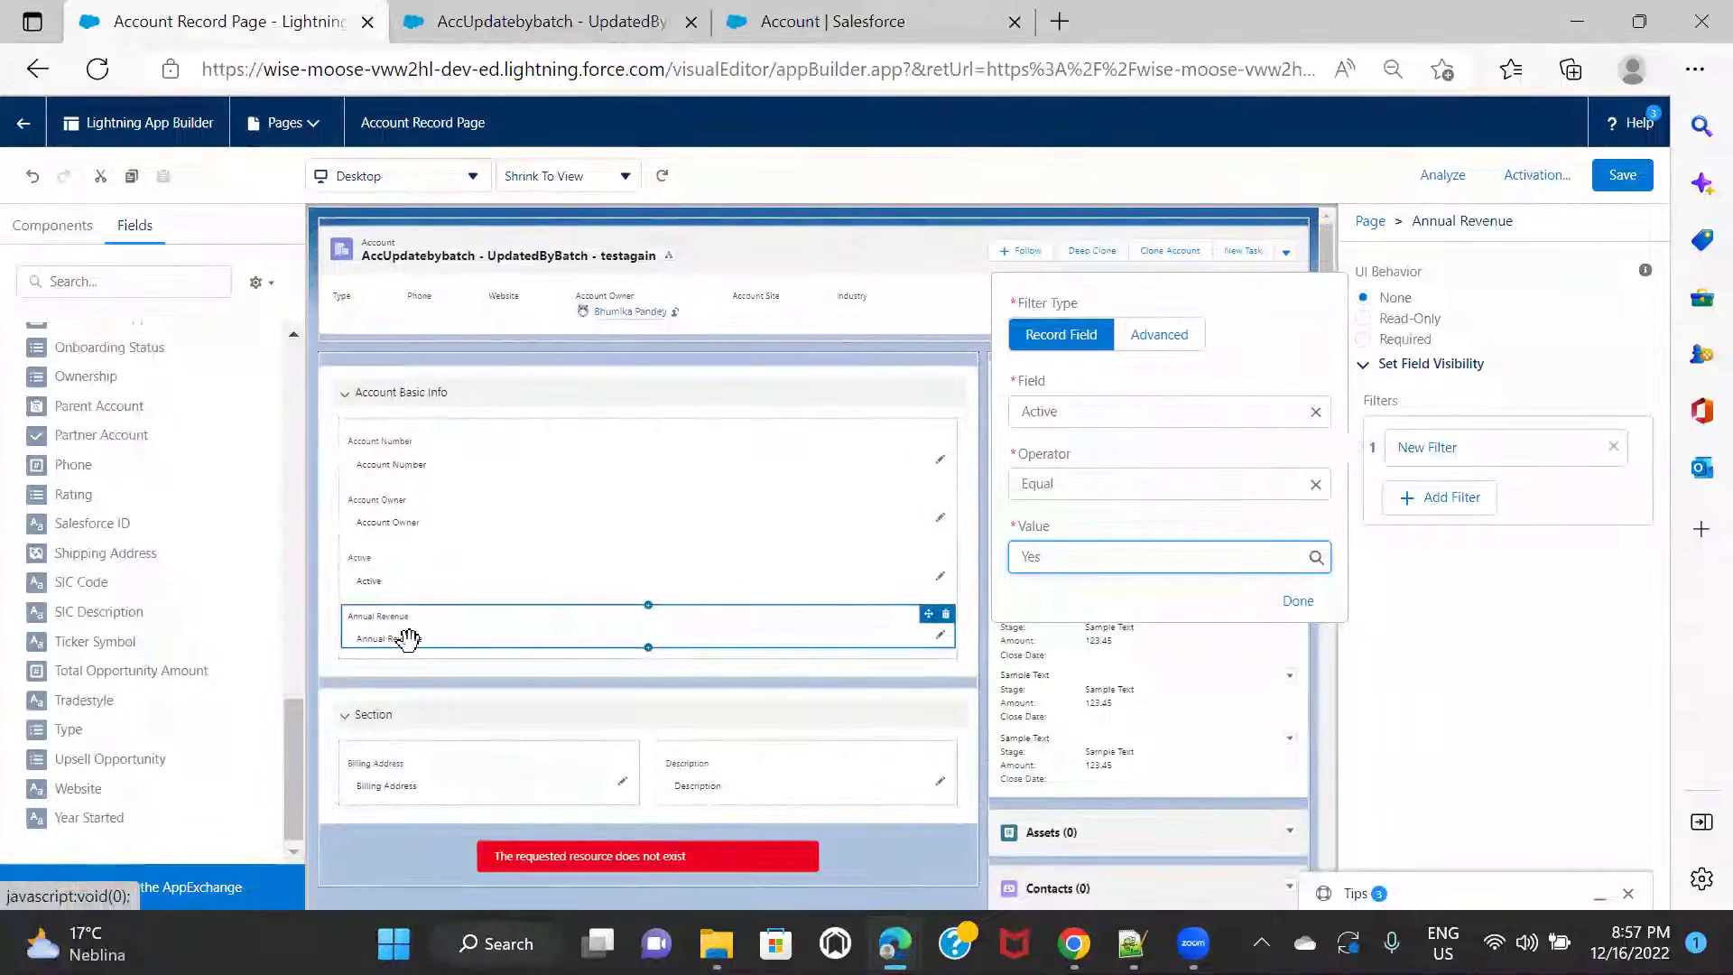
Confirm the Active Equal Yes filter and save the Account record page despite missing required fields.
click(1298, 601)
click(1630, 179)
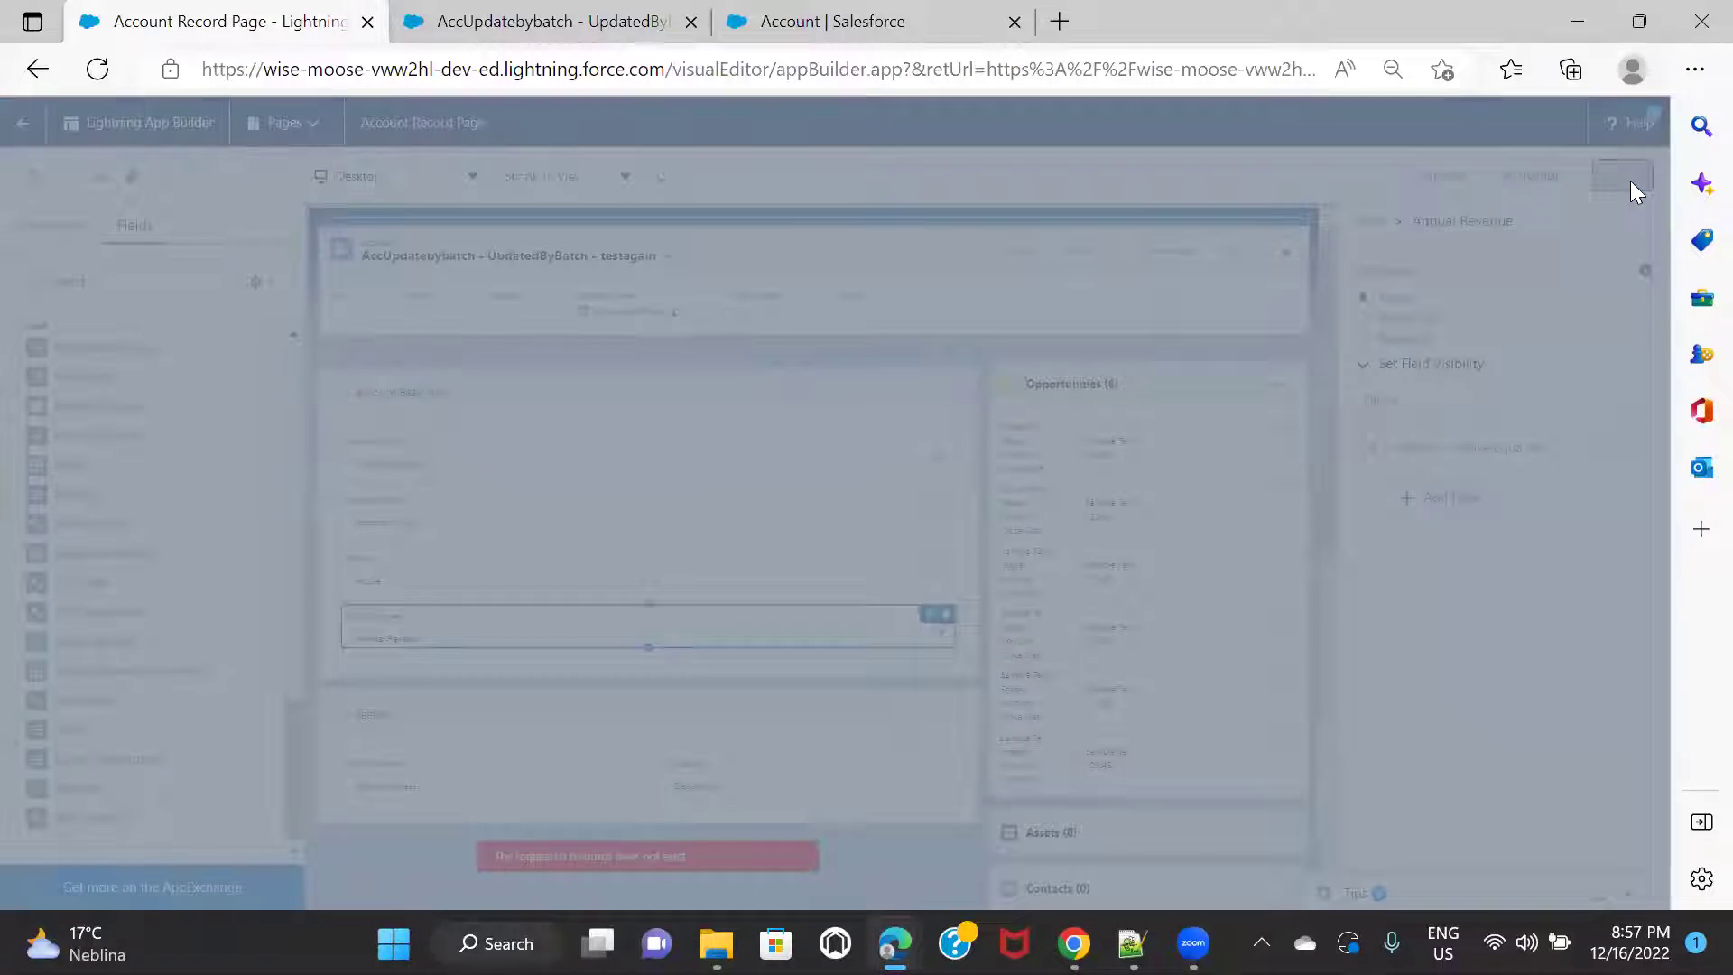
click(1129, 596)
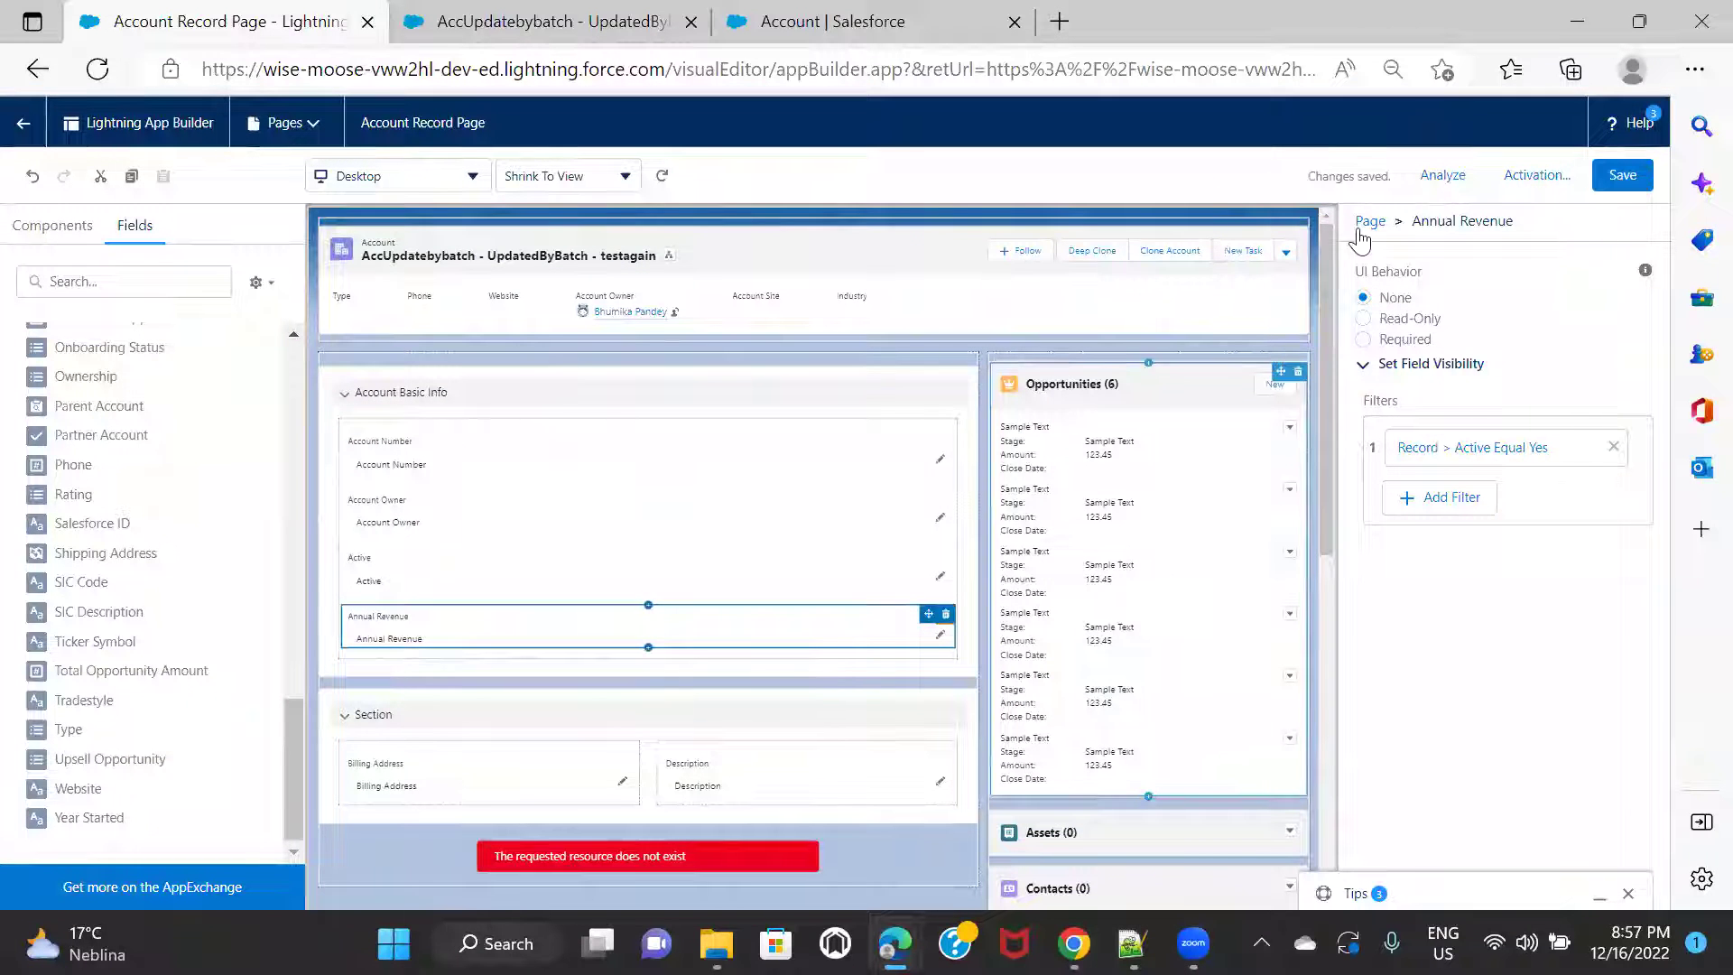
Reload the account record in its browser tab to pick up the new layout.
click(851, 34)
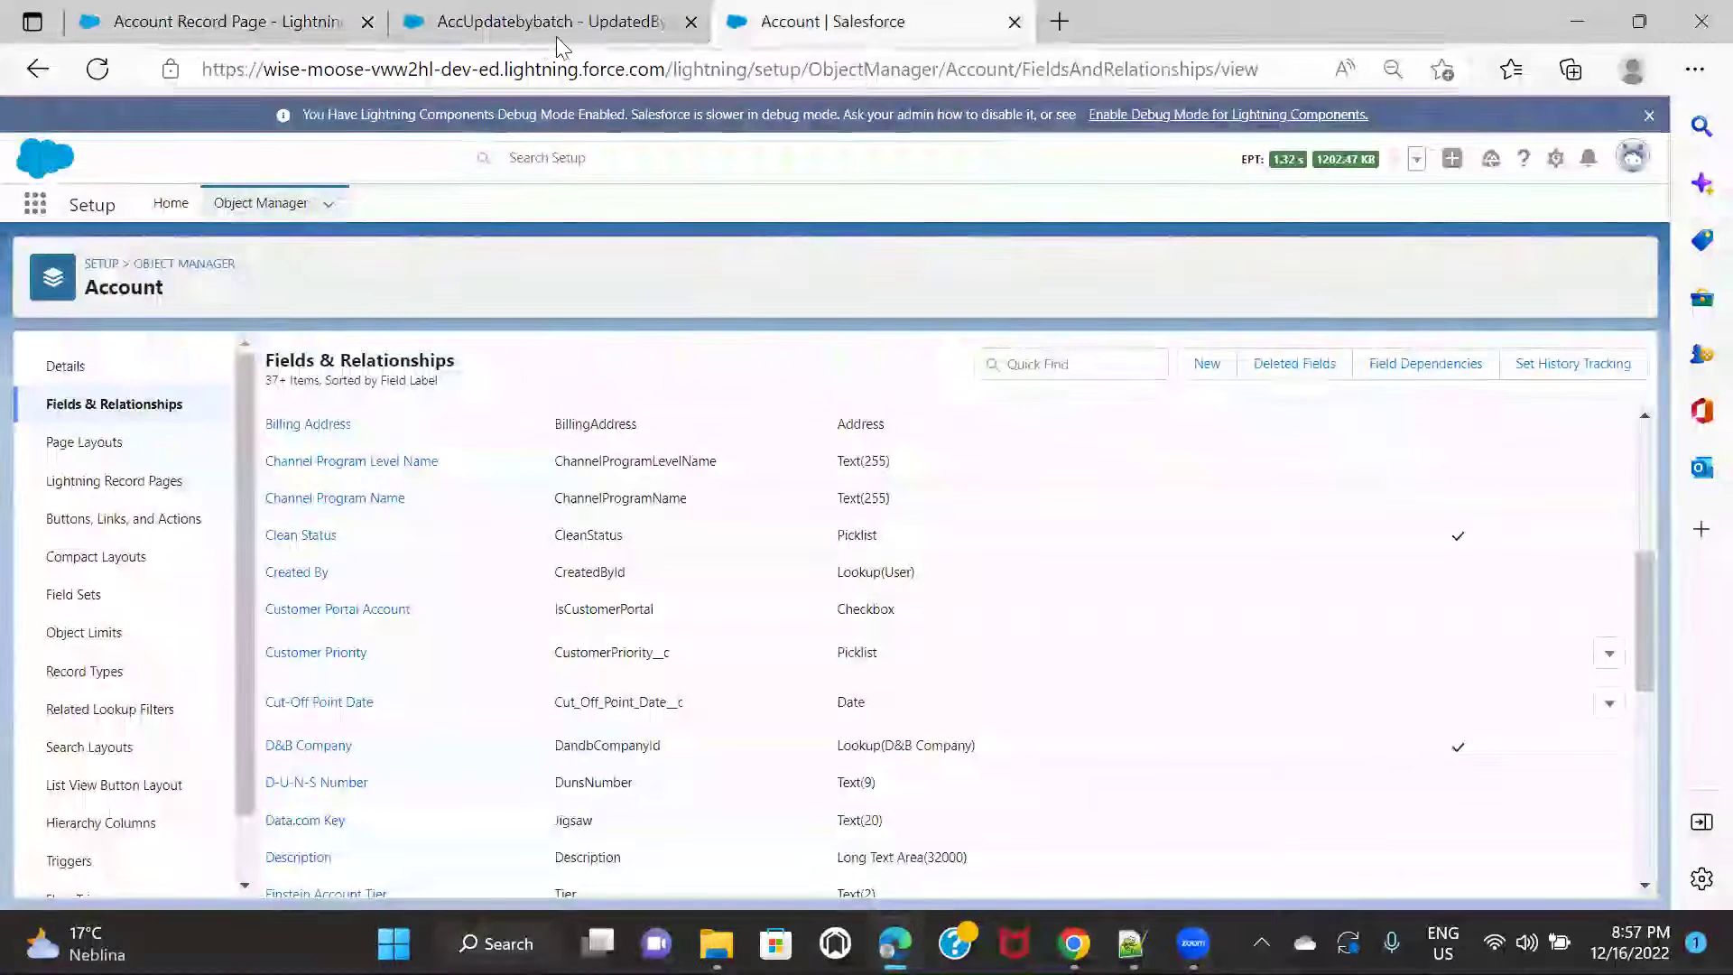
click(556, 36)
click(97, 69)
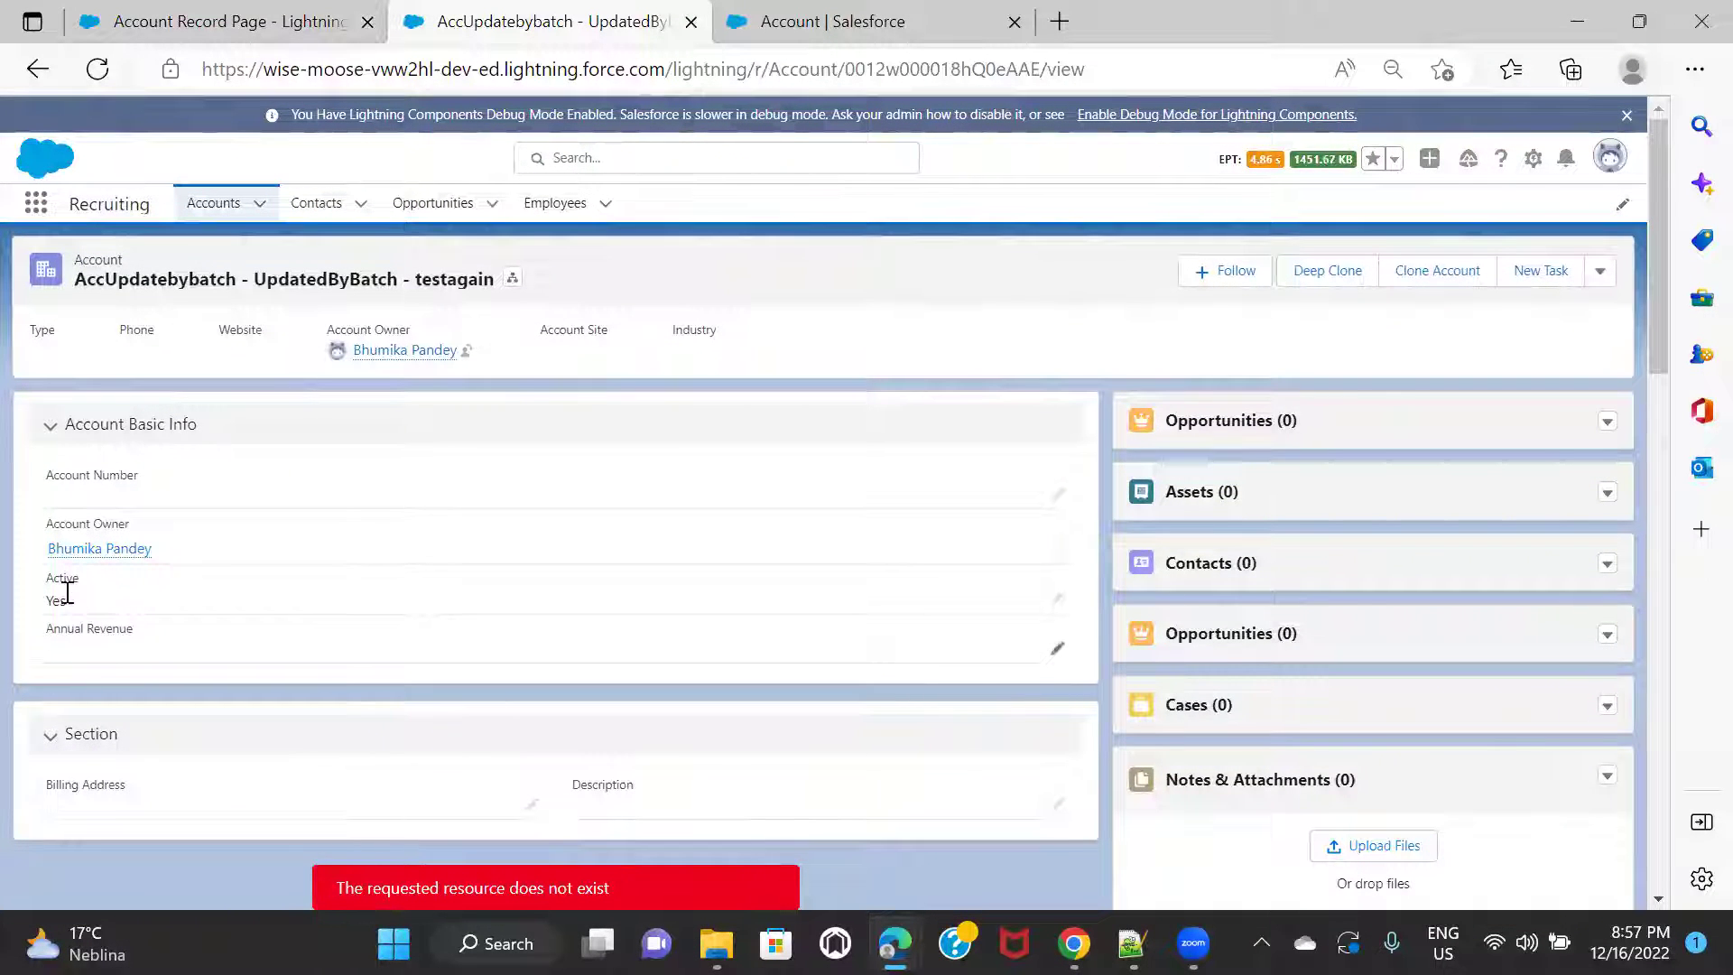
click(1057, 599)
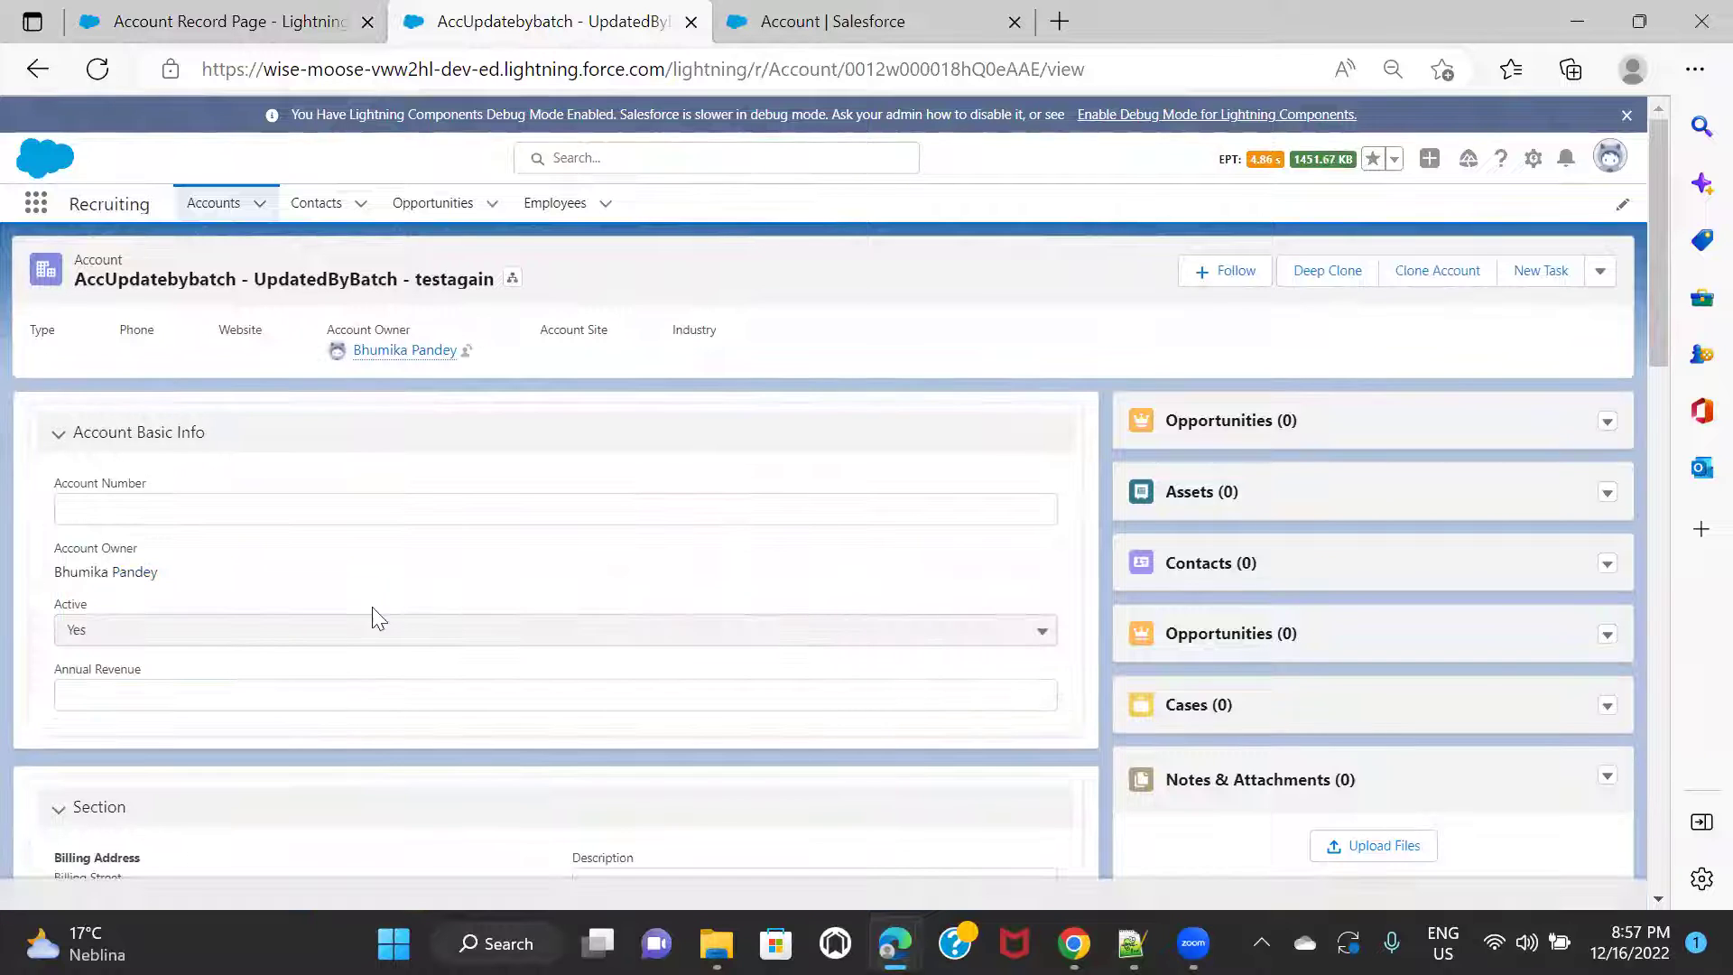
click(476, 637)
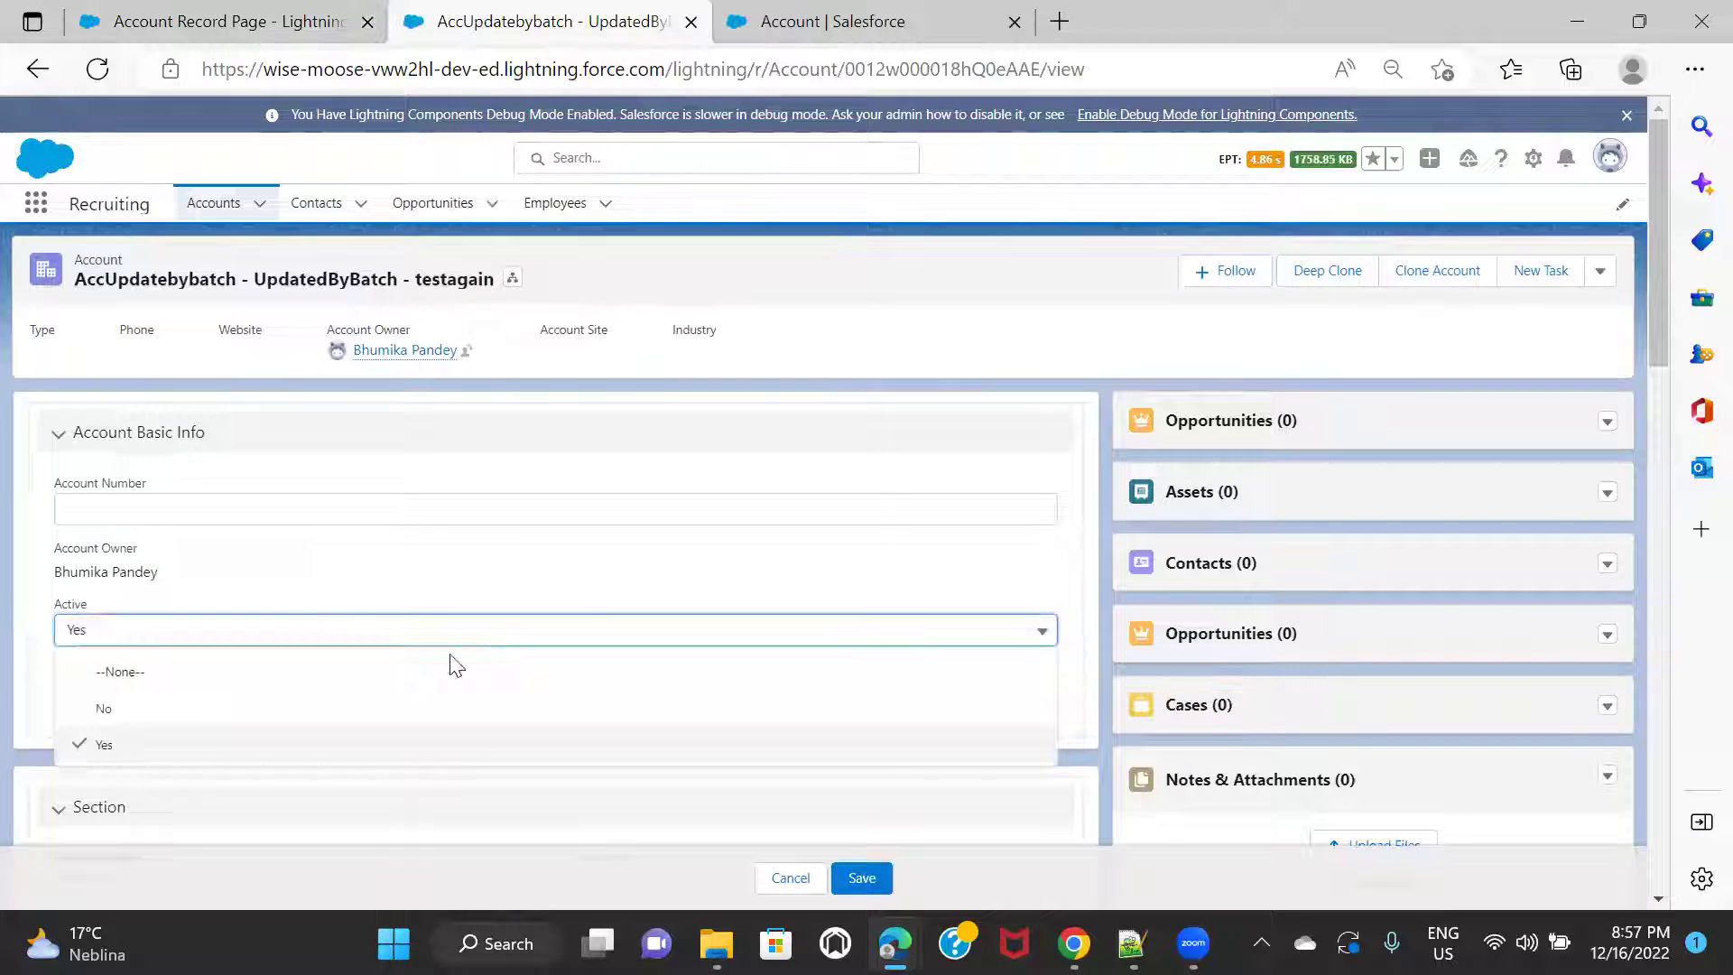
click(382, 708)
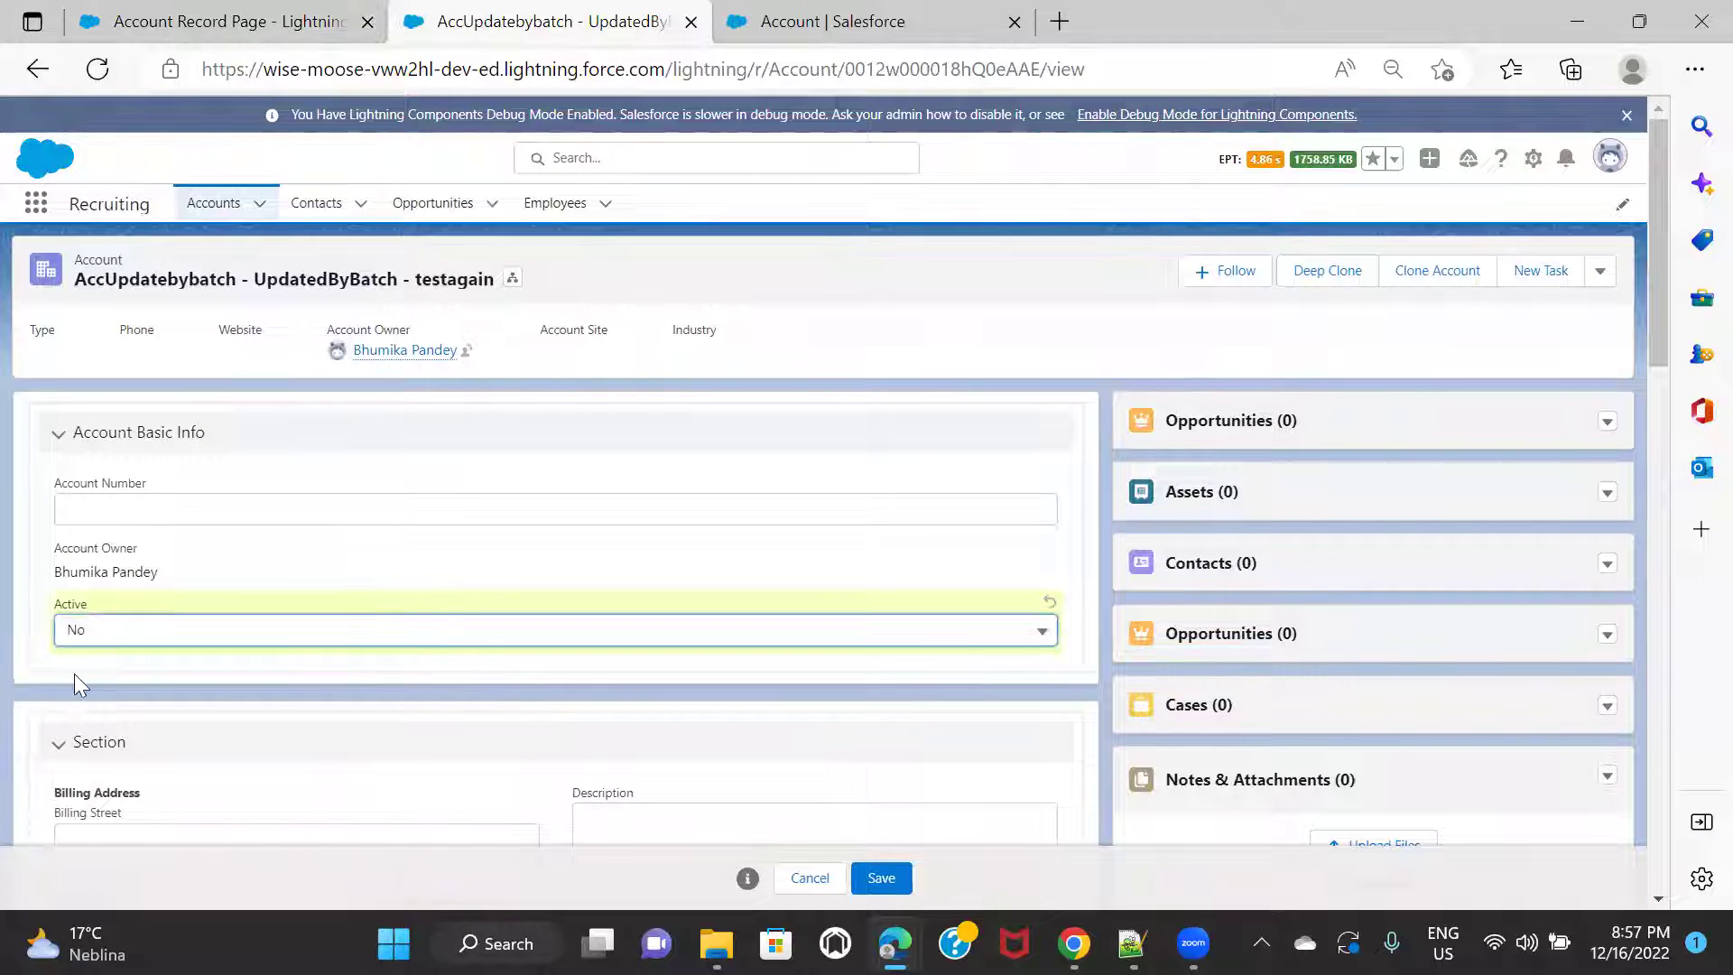
click(719, 630)
click(518, 746)
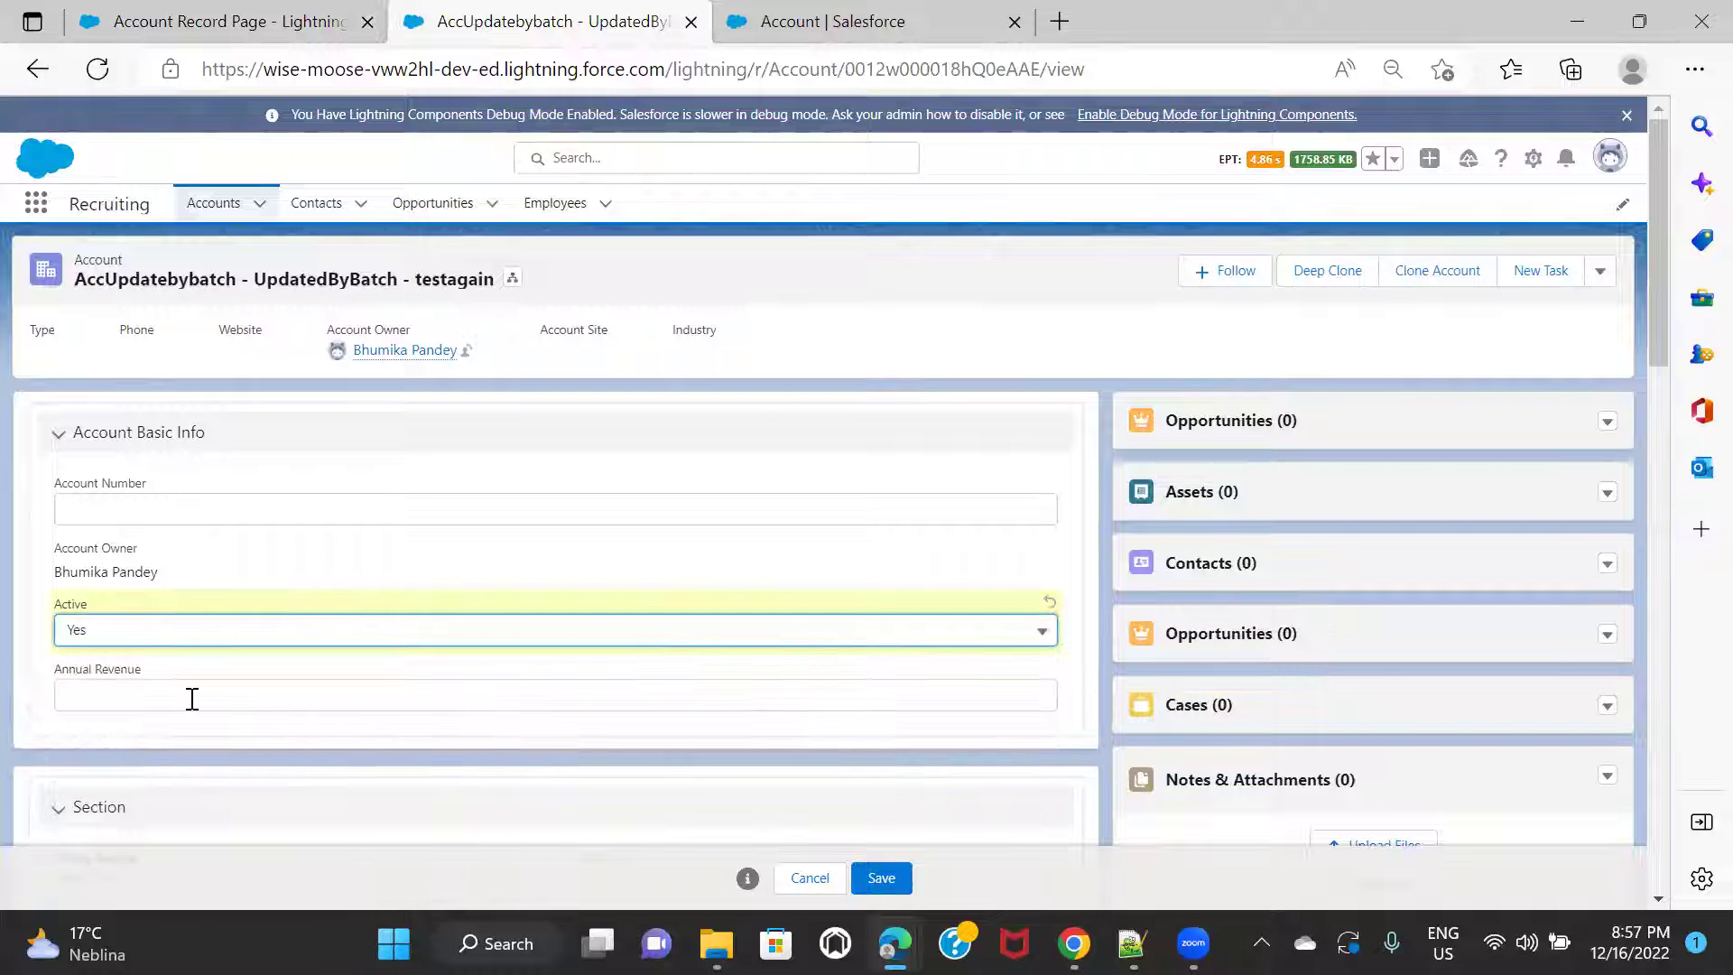
click(799, 881)
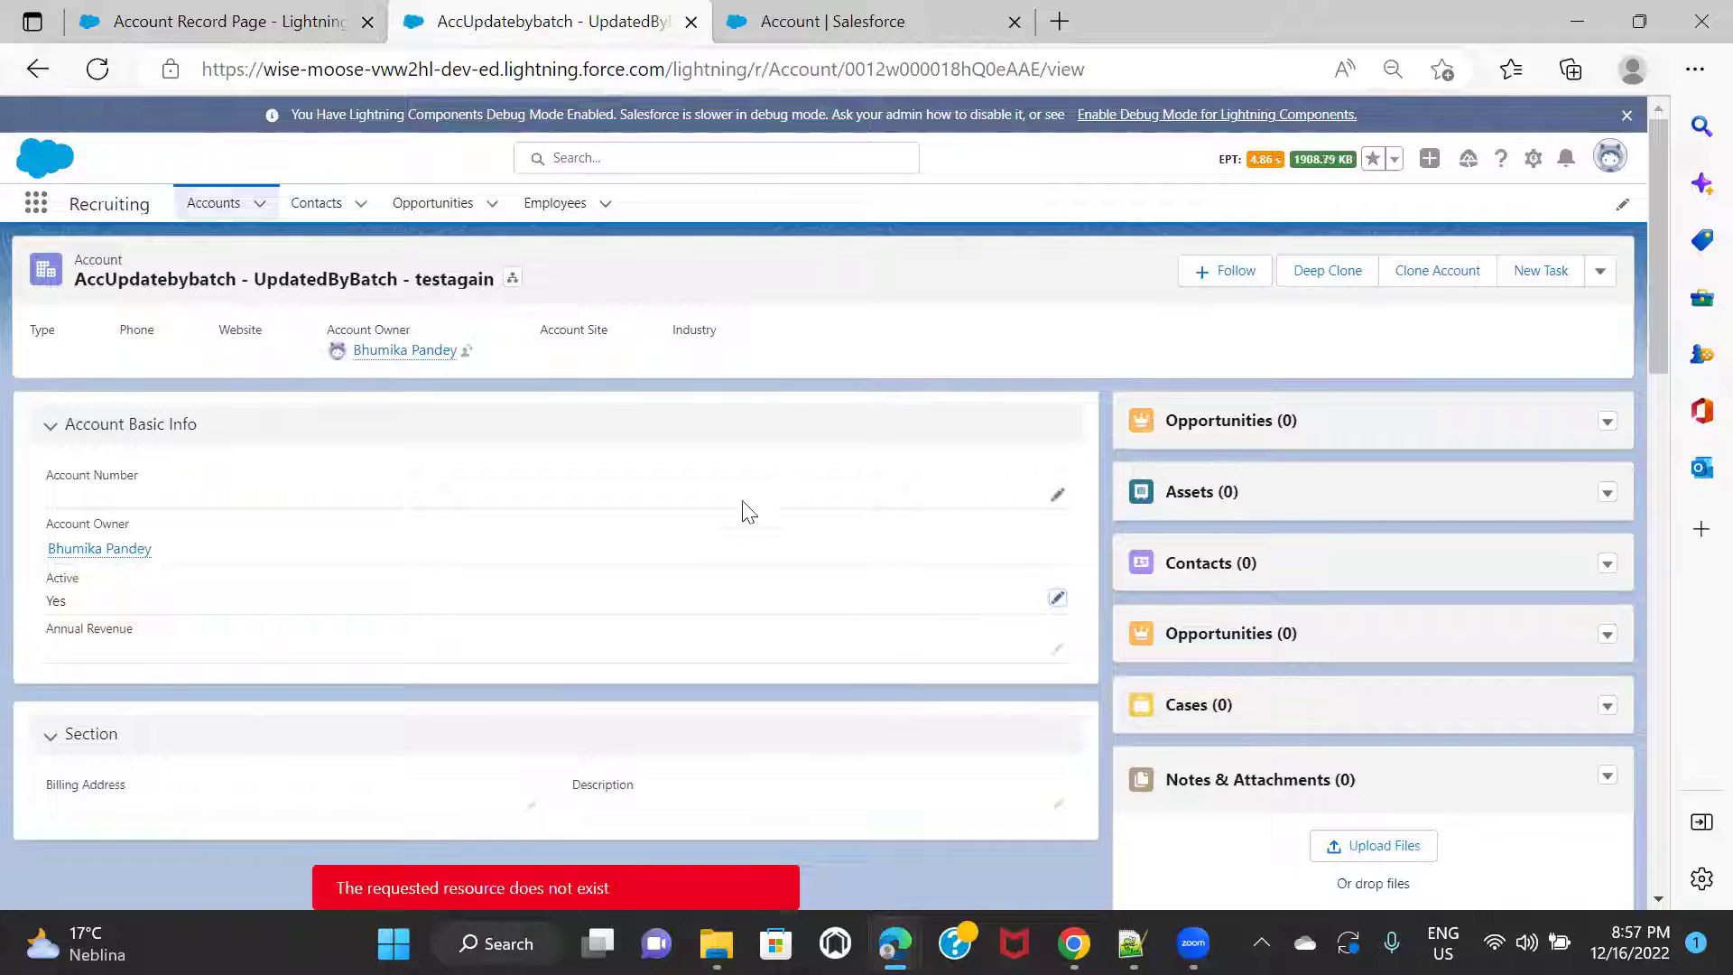
click(1600, 271)
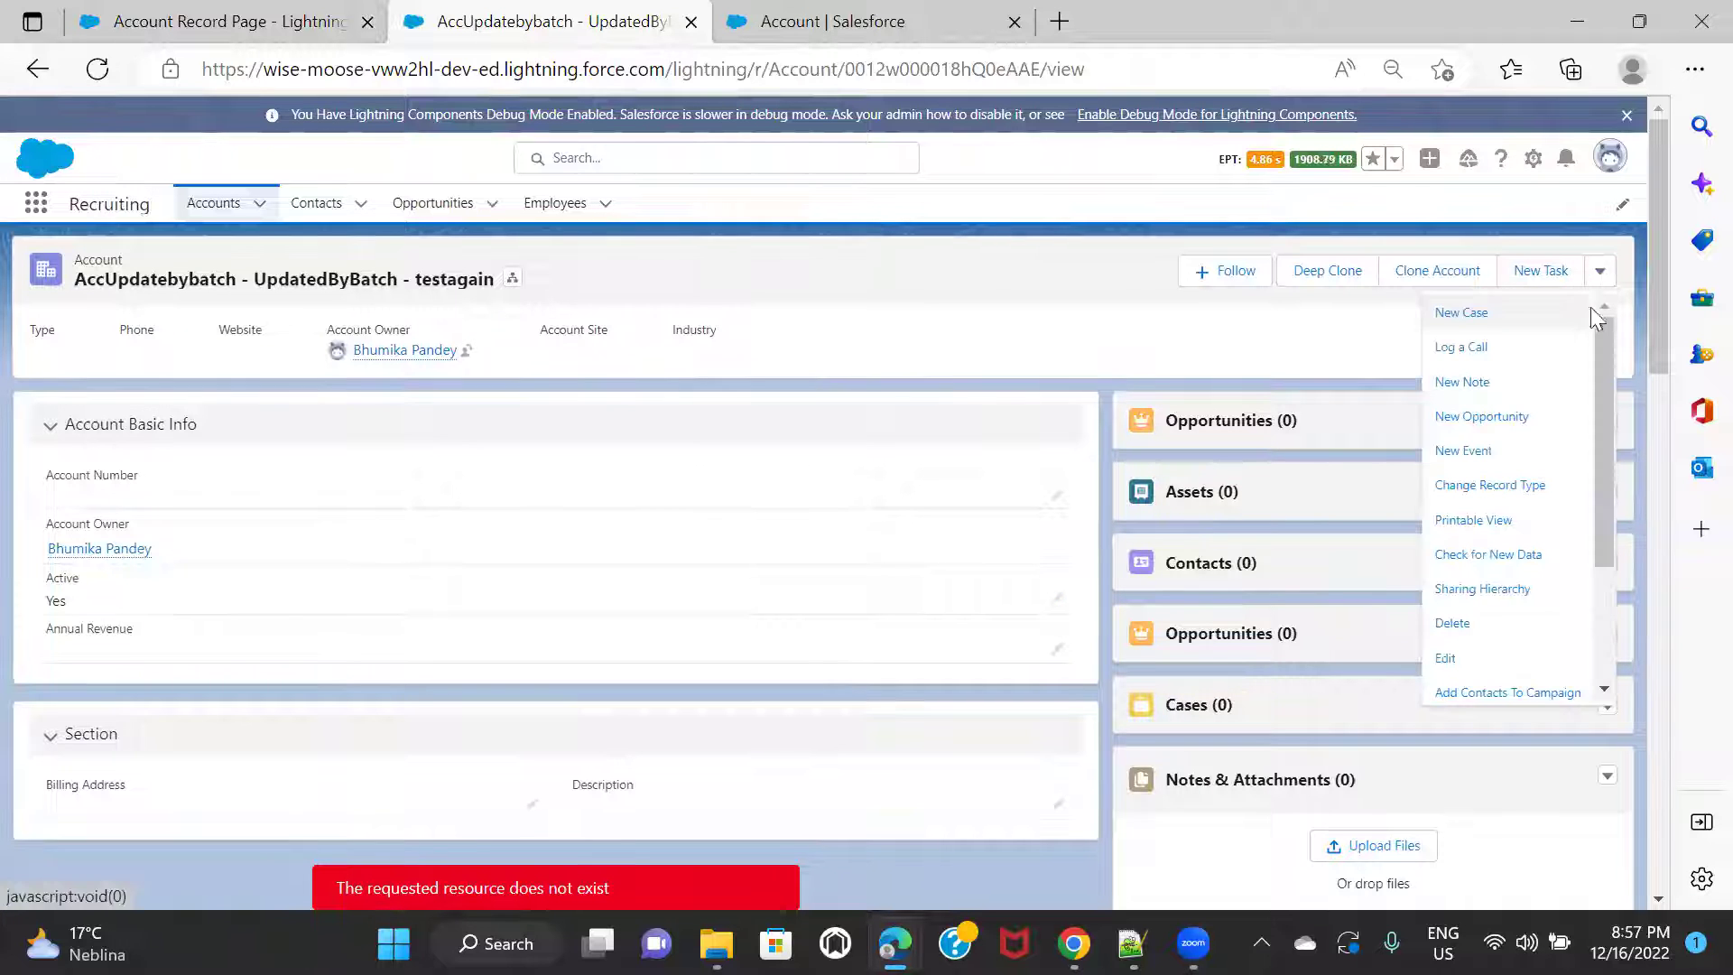
click(1512, 658)
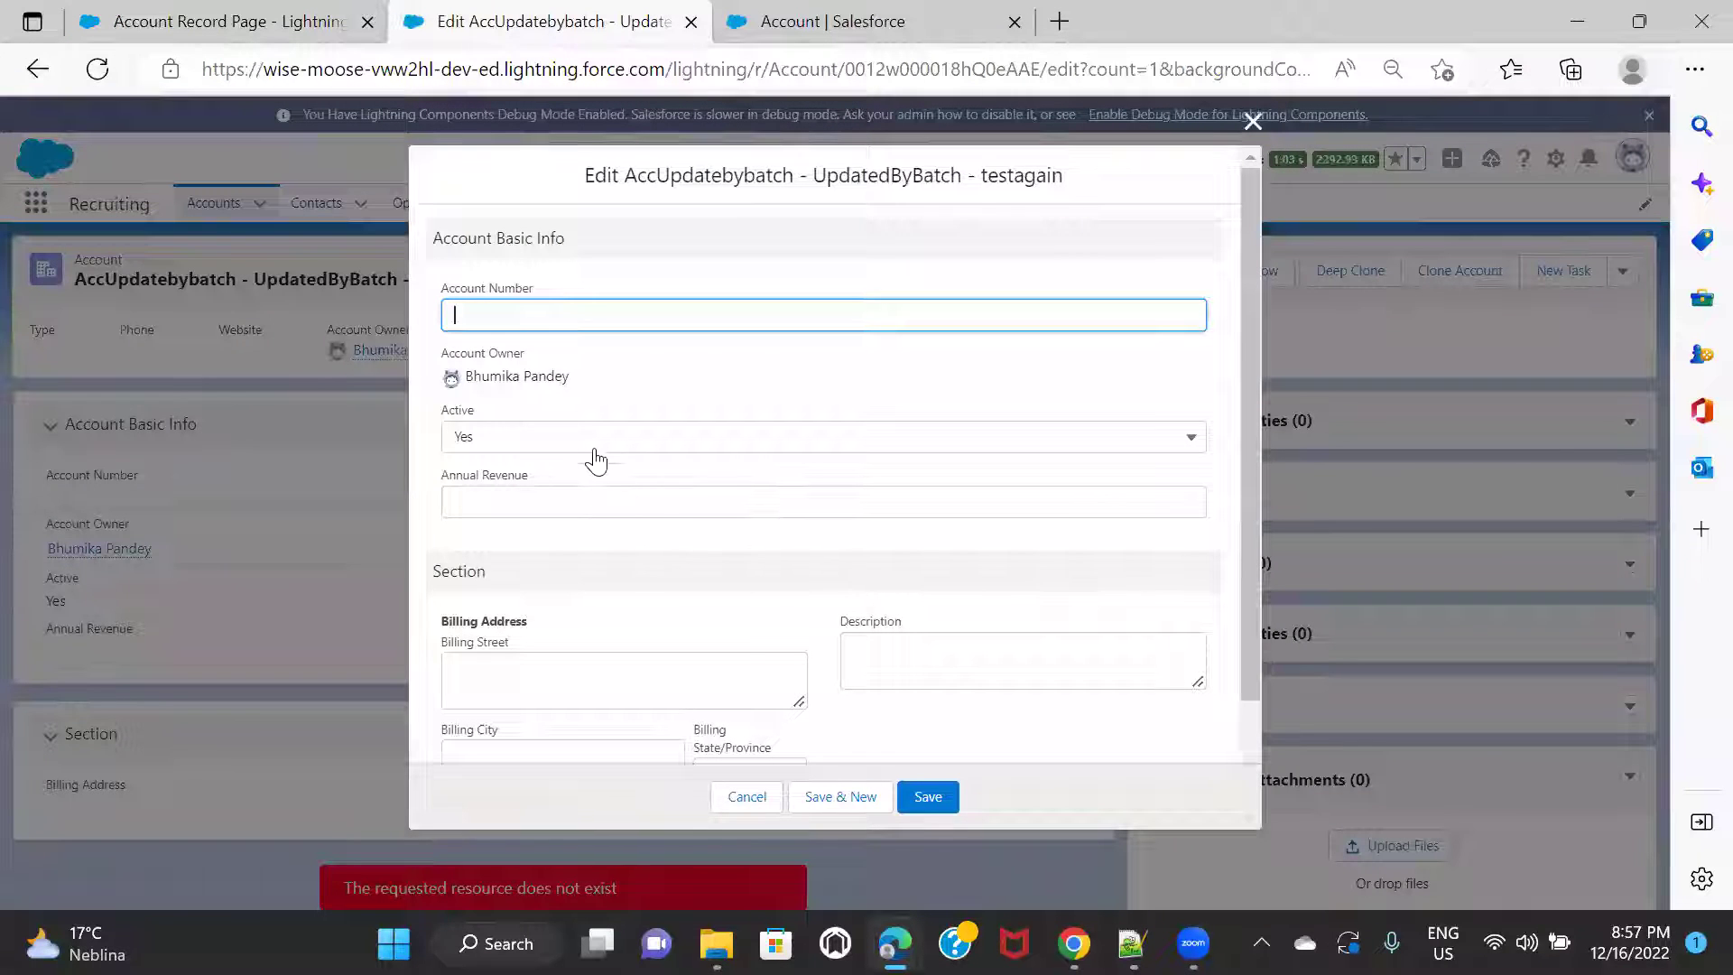
click(593, 443)
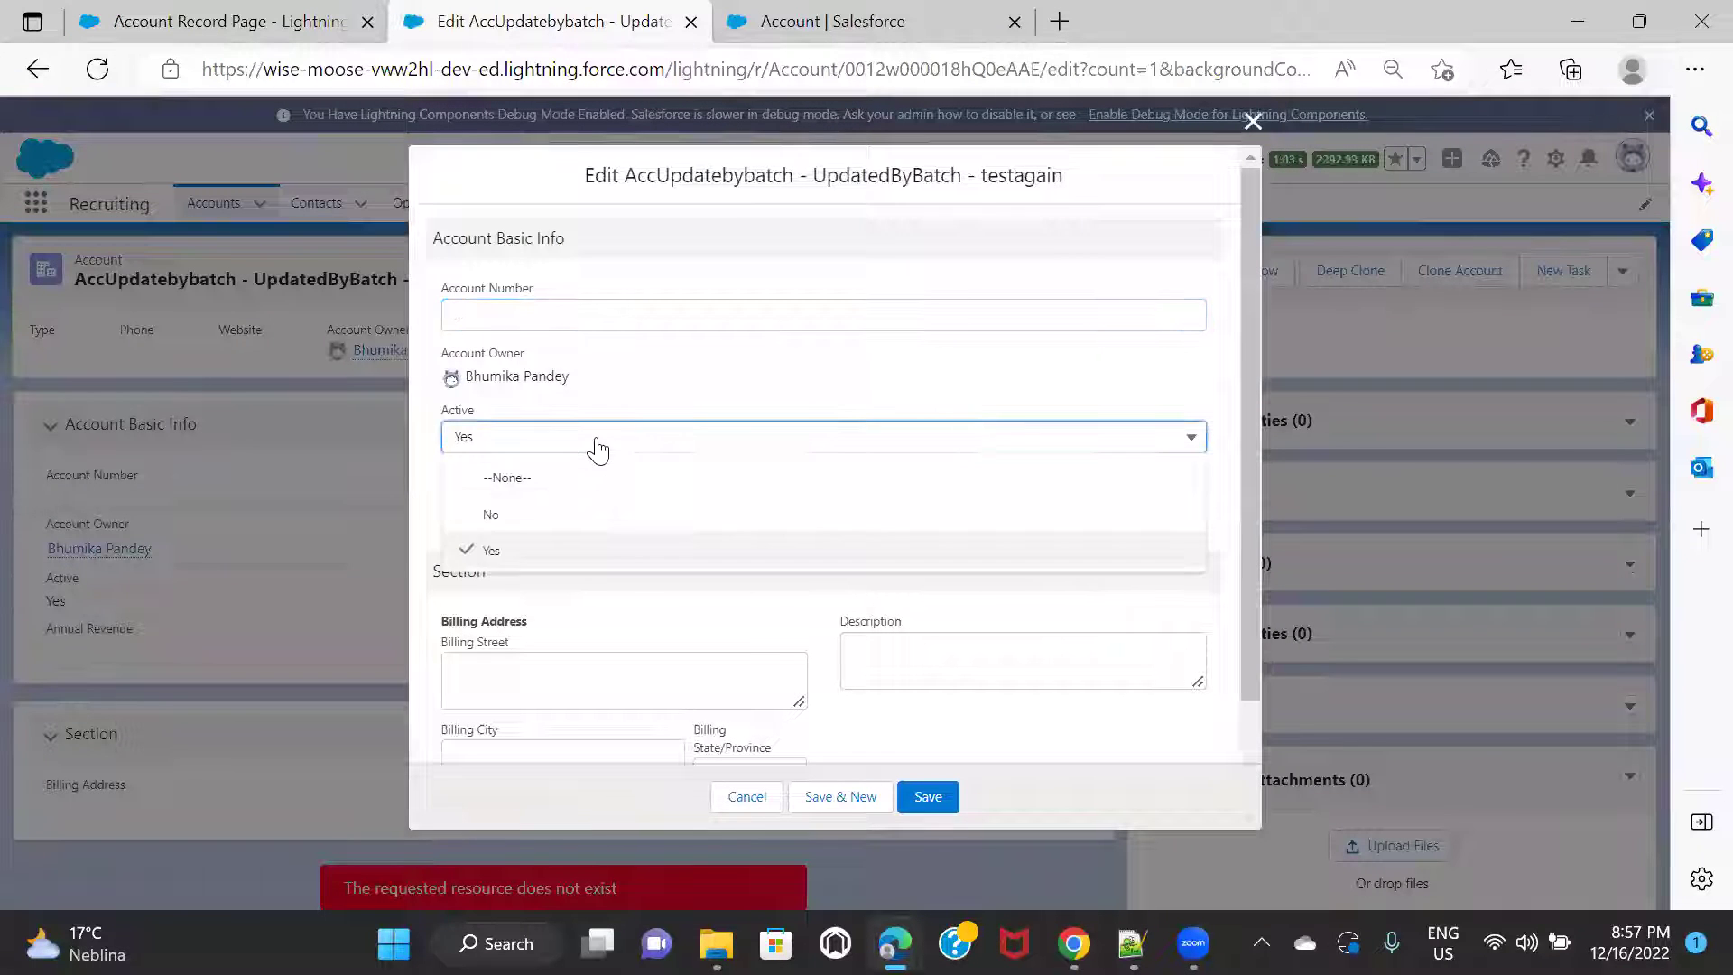
click(566, 523)
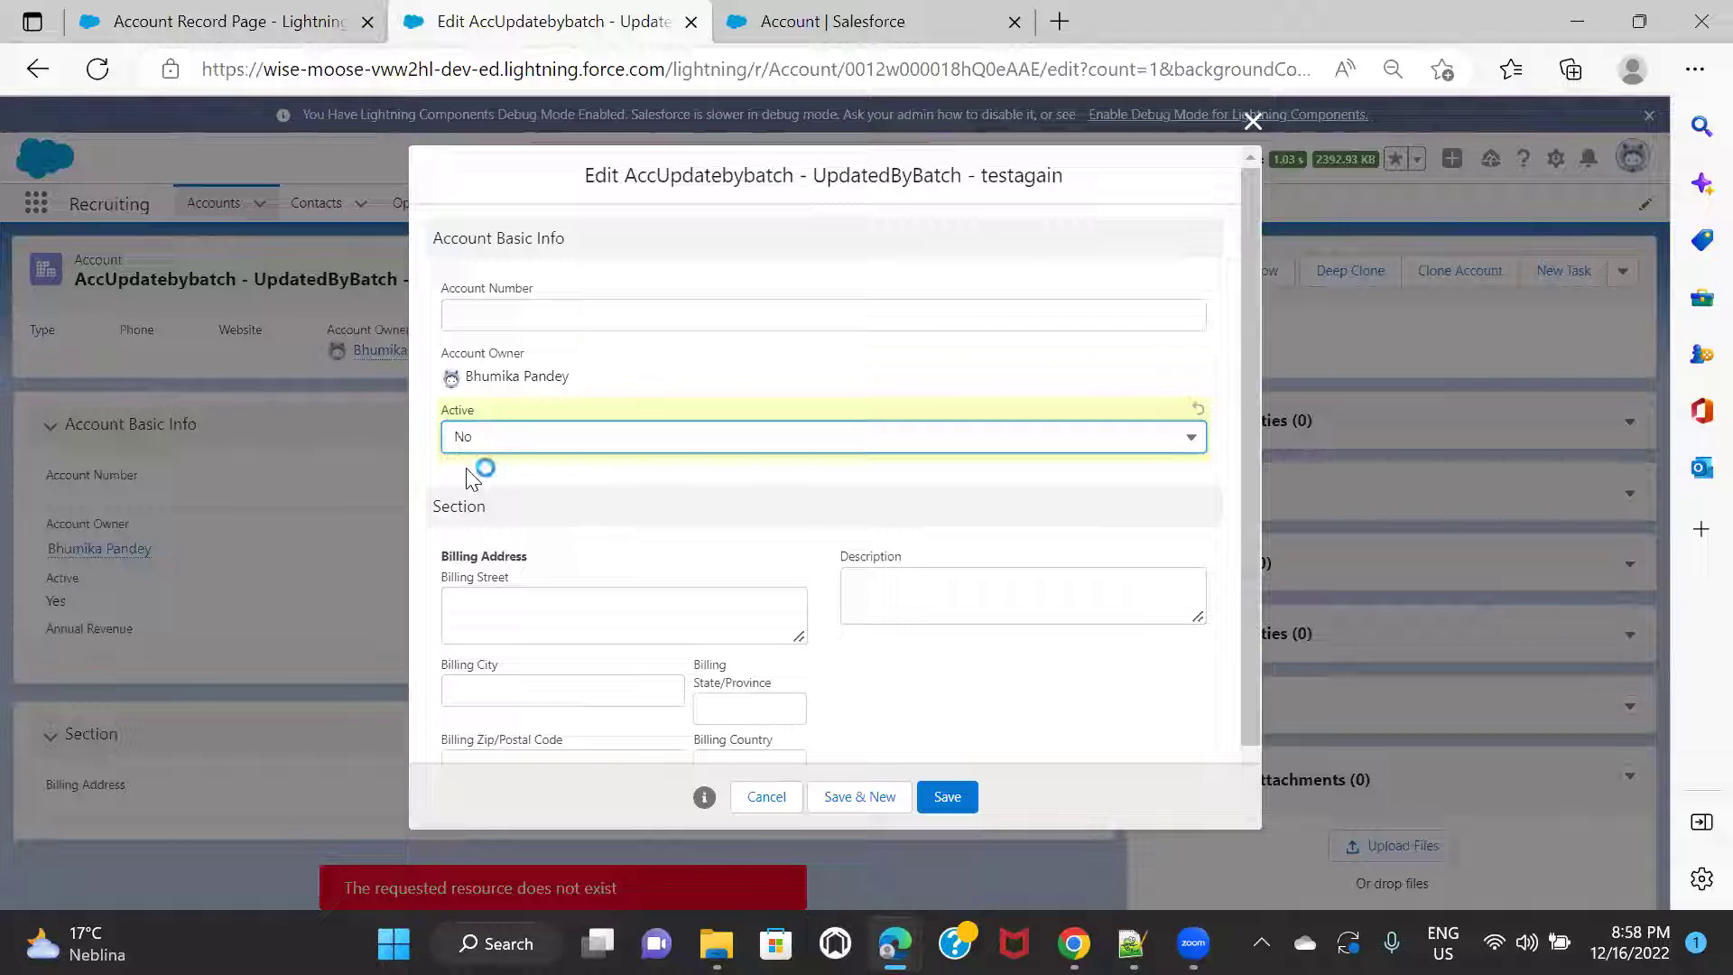
click(763, 799)
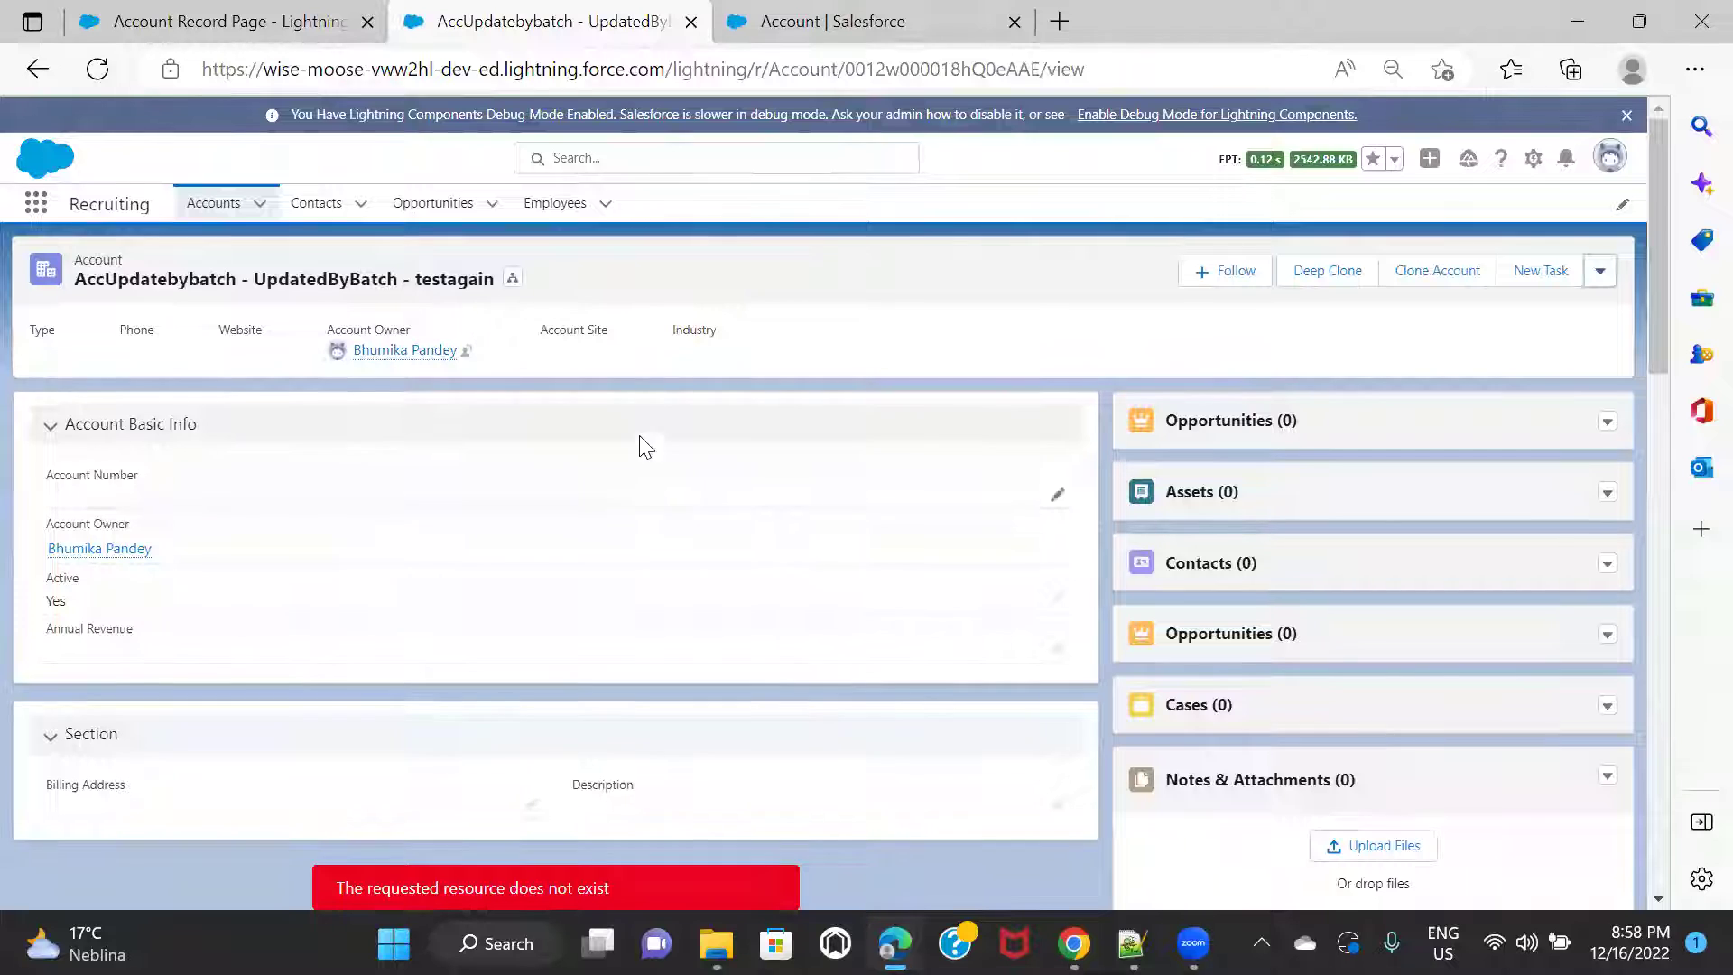
click(794, 21)
Reopen the Active Equal Yes filter and change its field to Annual Revenue.
click(476, 25)
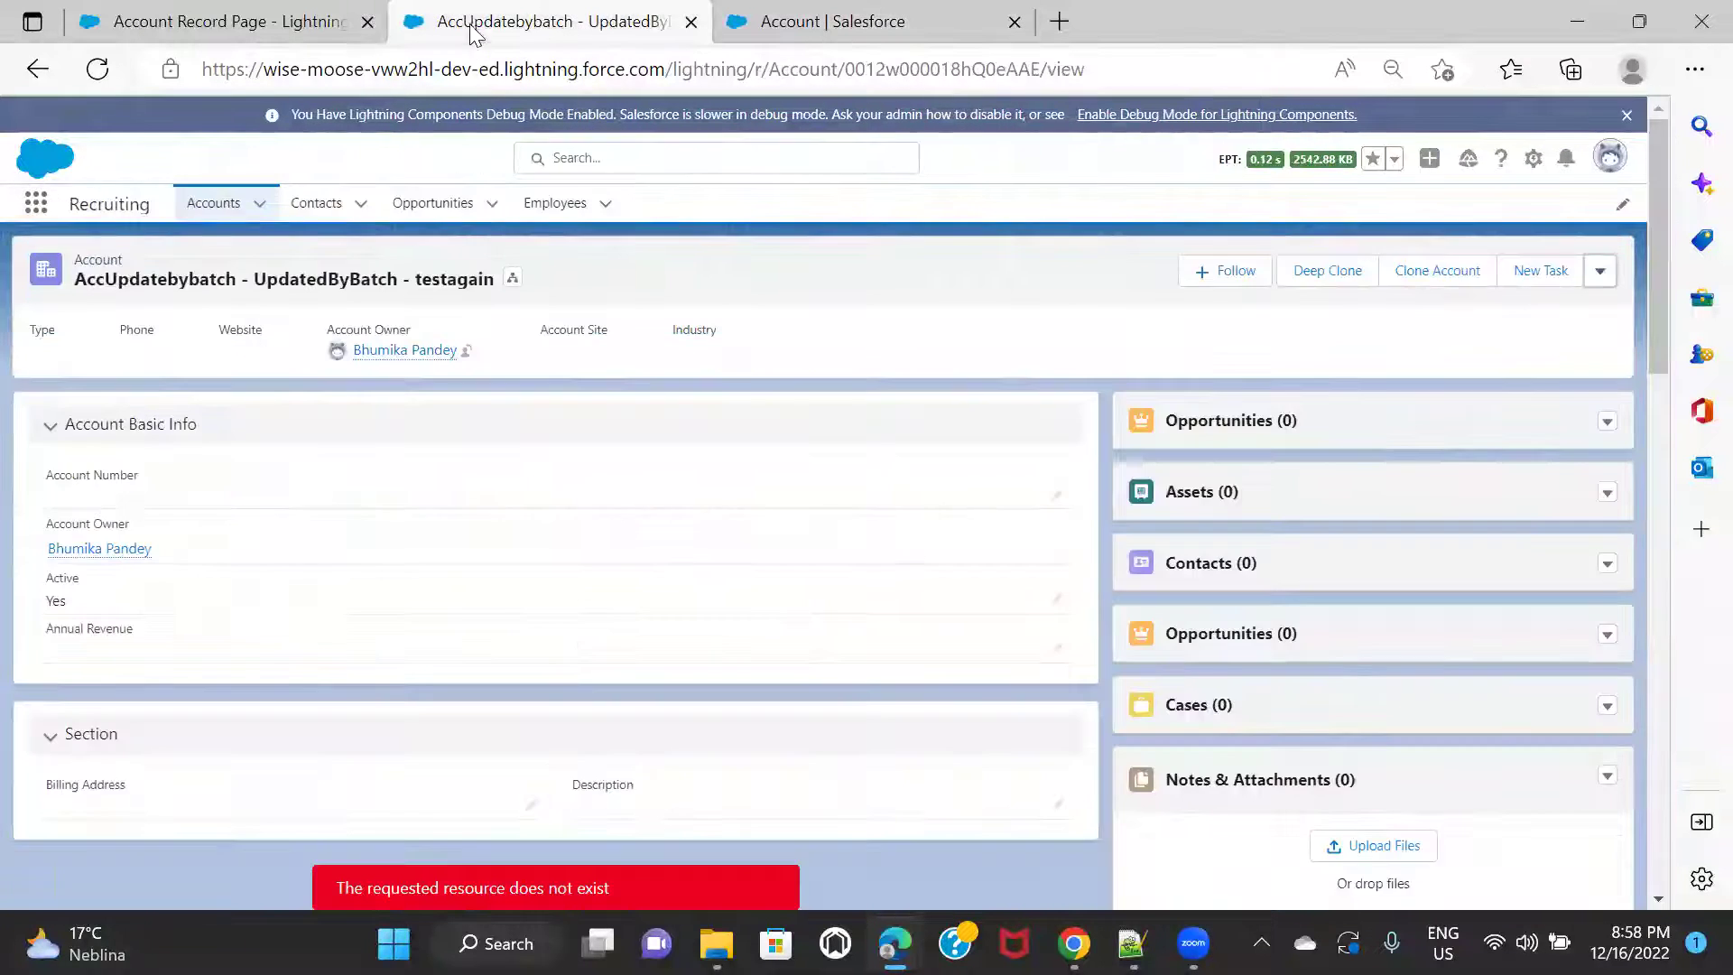
click(230, 22)
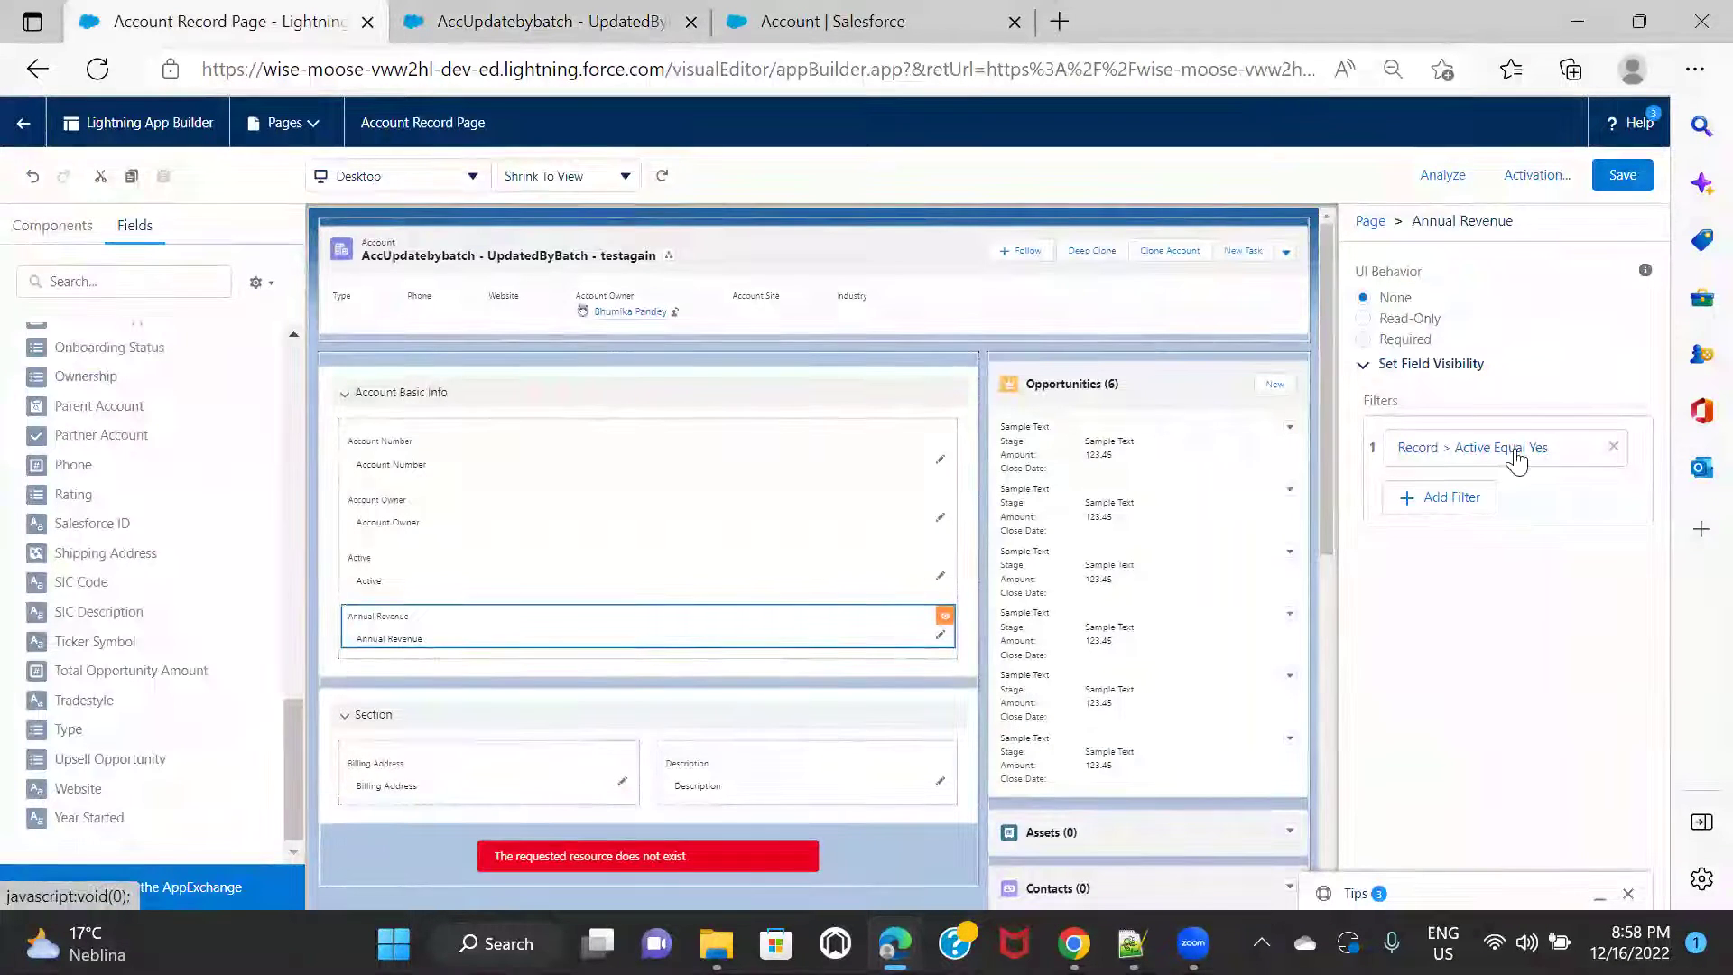
click(1488, 460)
click(1116, 408)
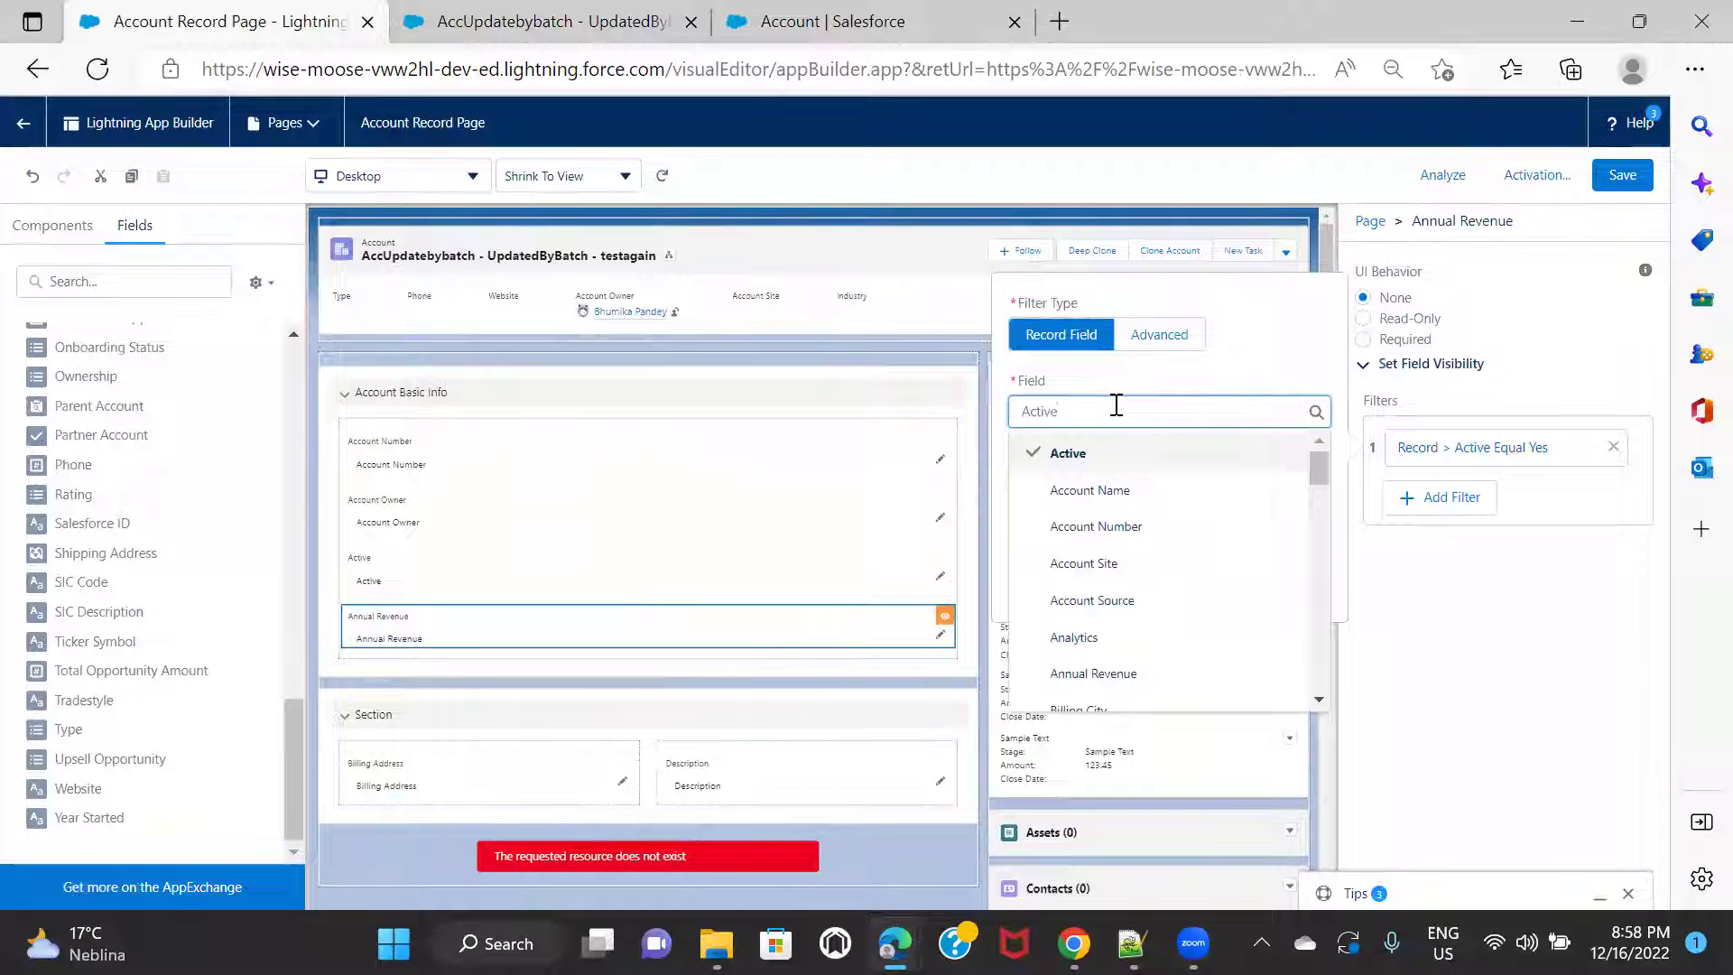
click(1155, 672)
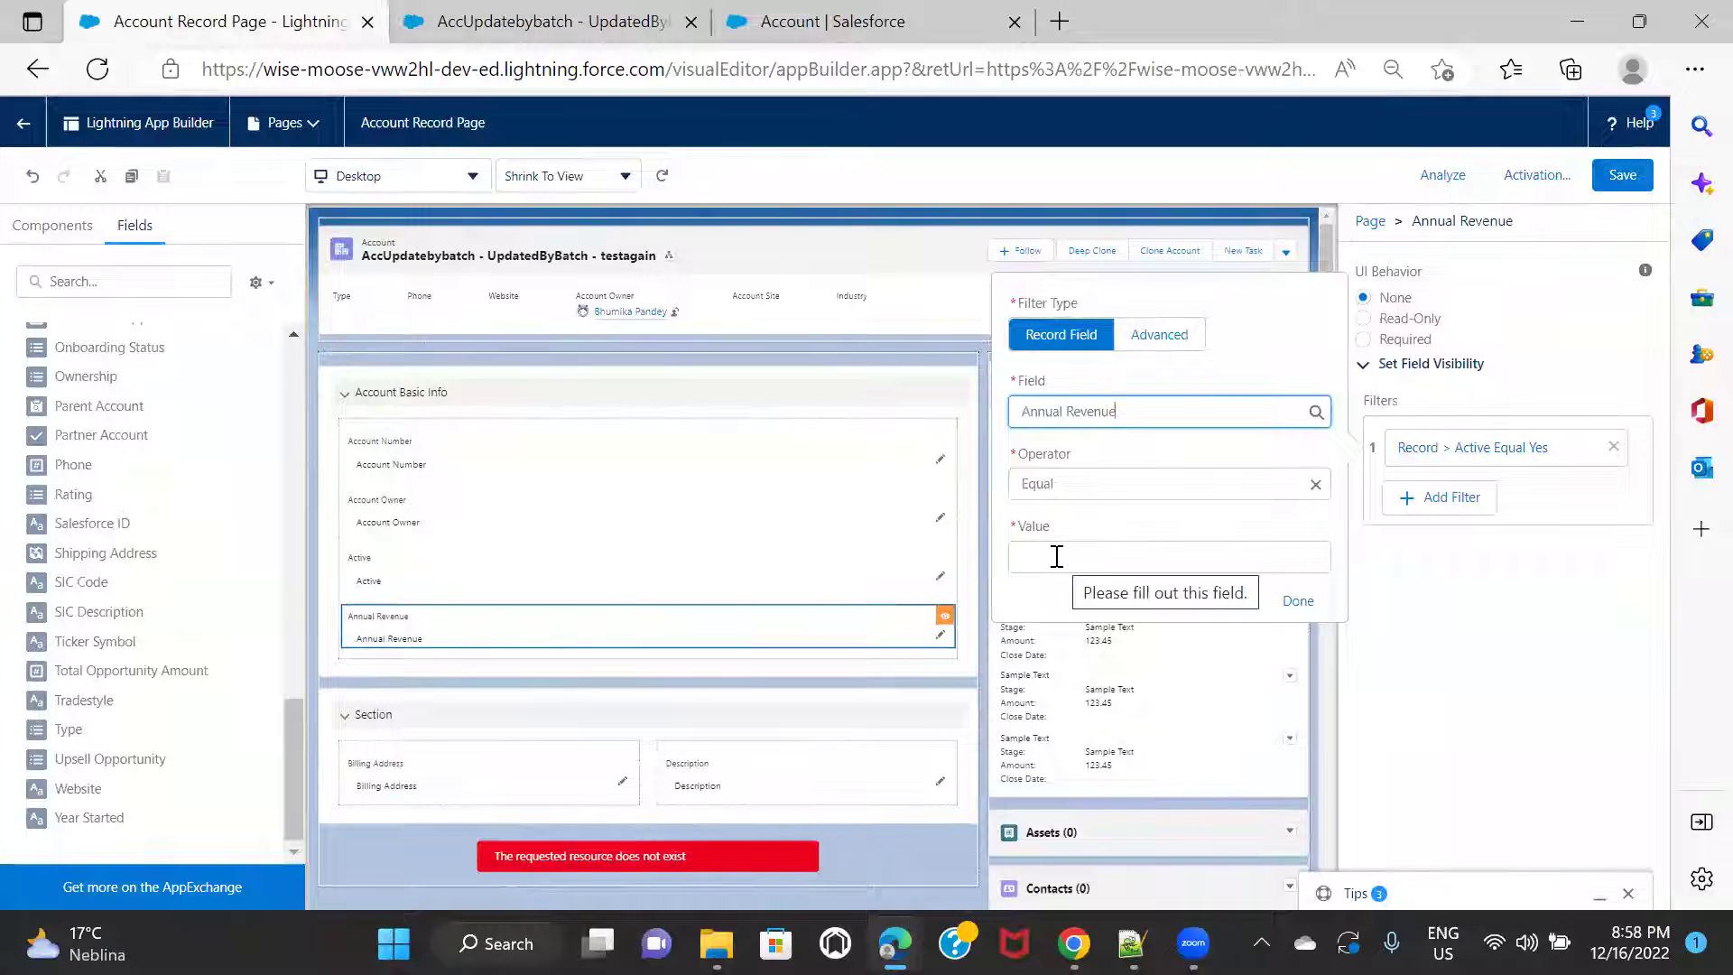
Set the operator to Equal and the value to 'null', then confirm the condition.
click(1068, 488)
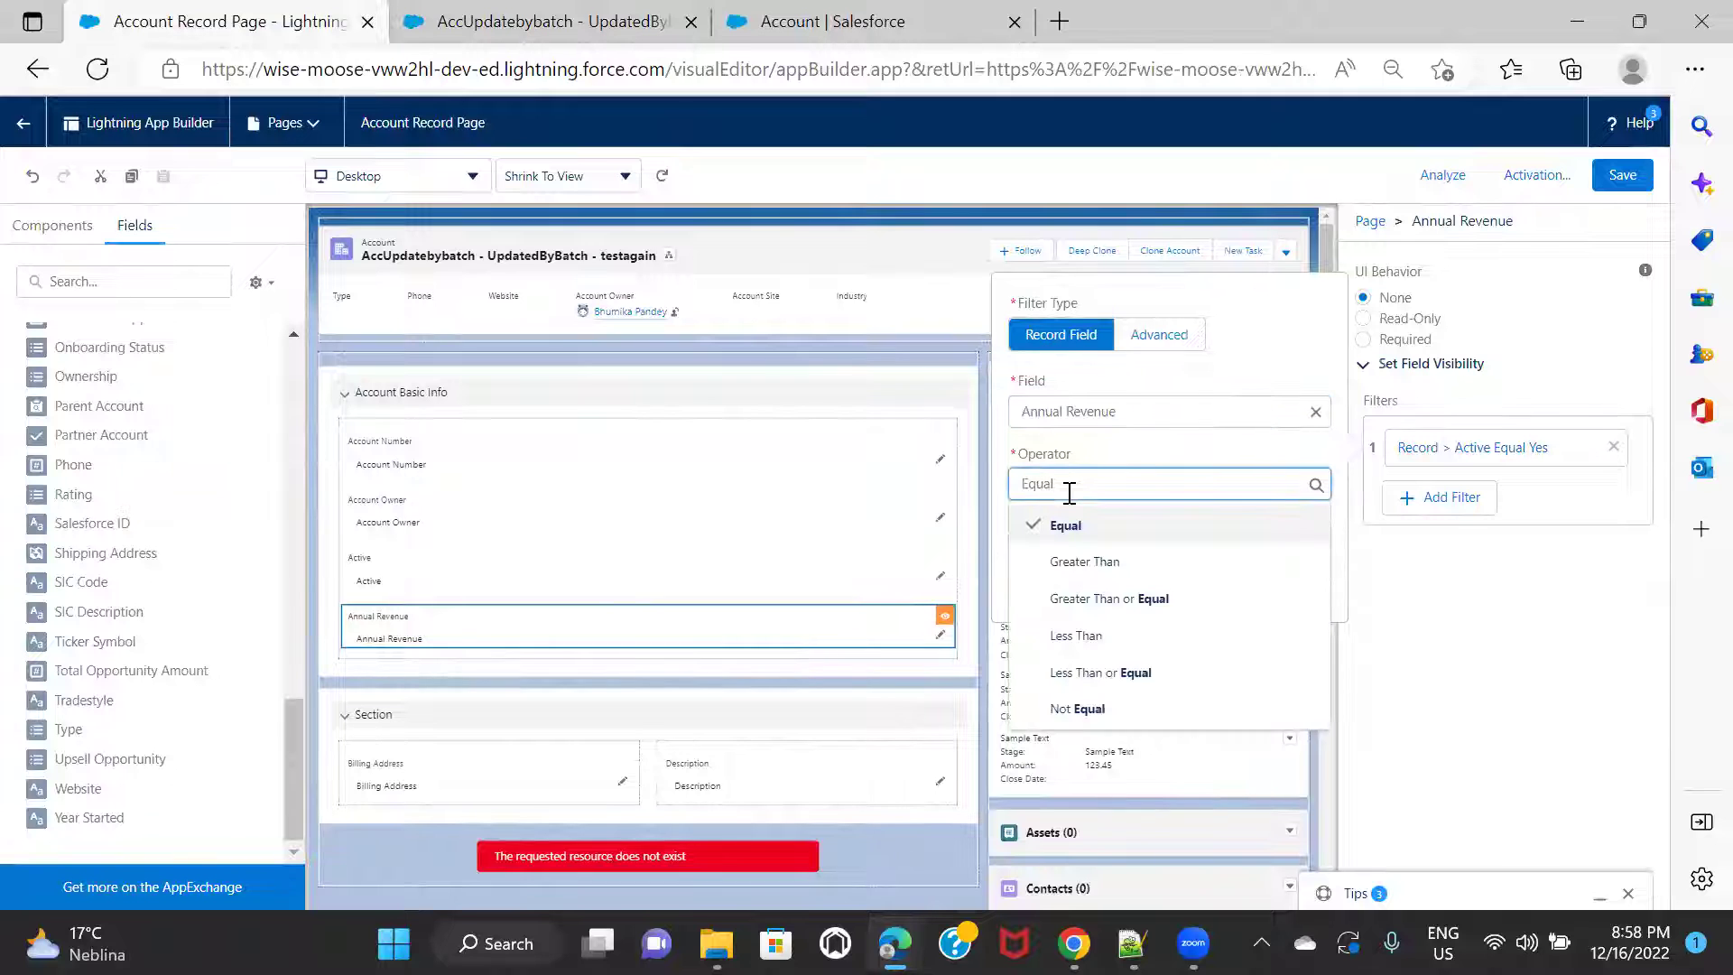
click(1151, 459)
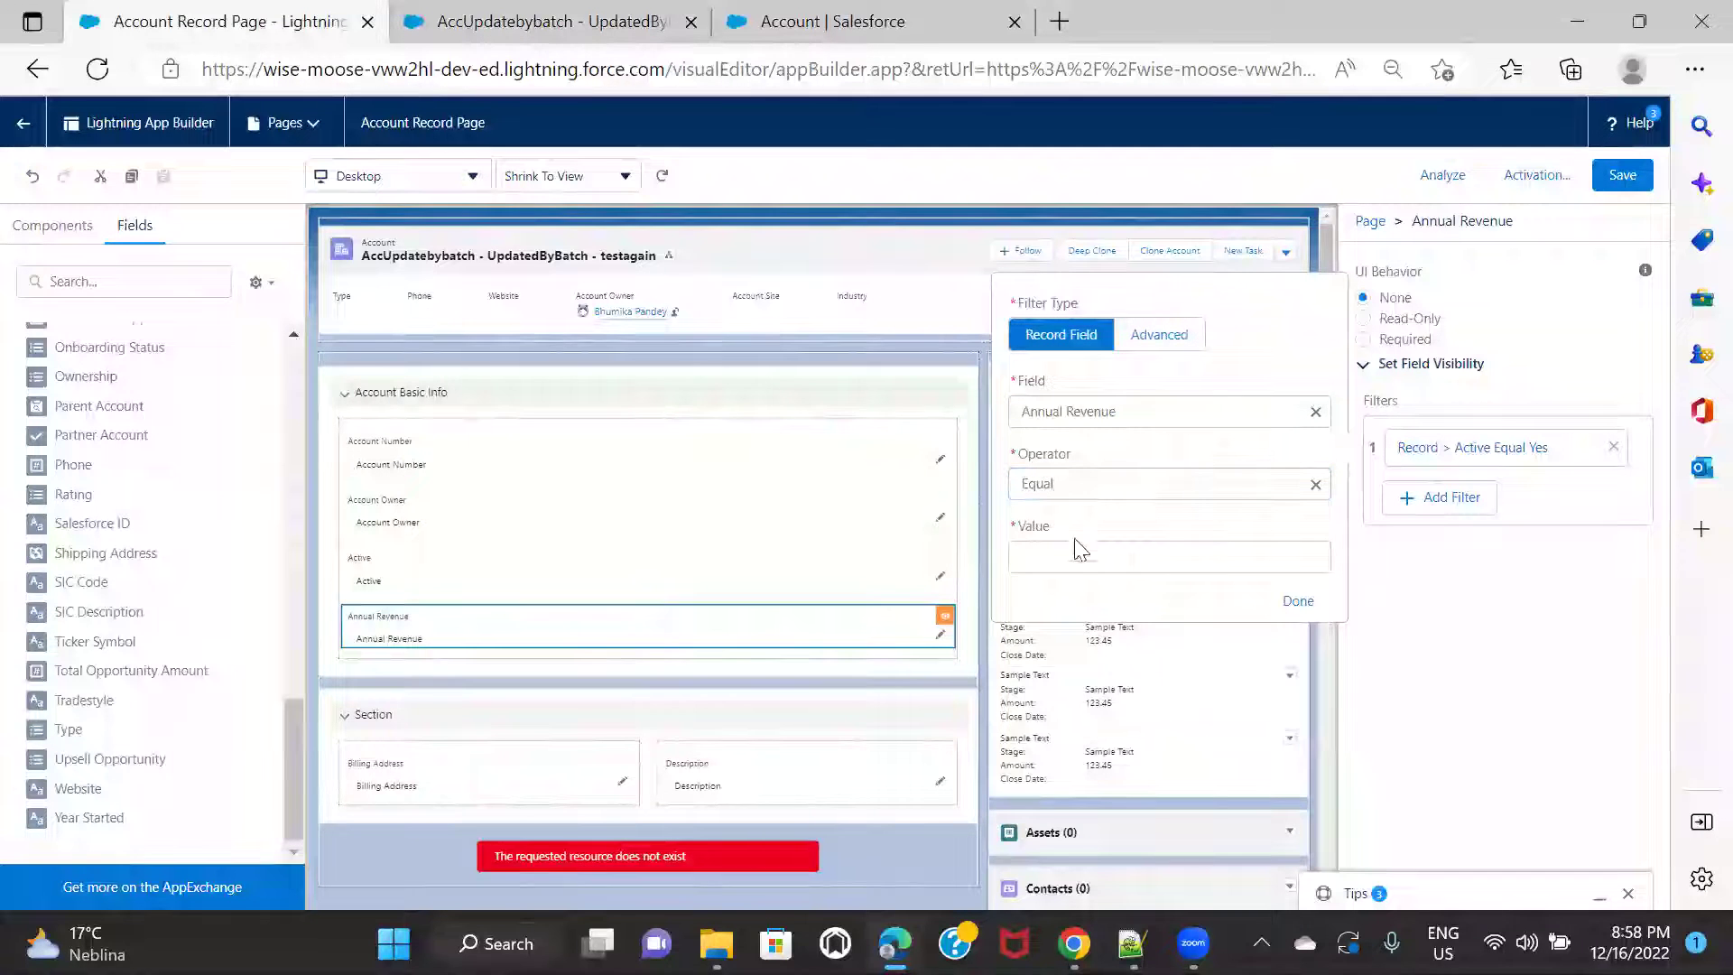
click(1300, 603)
click(1103, 485)
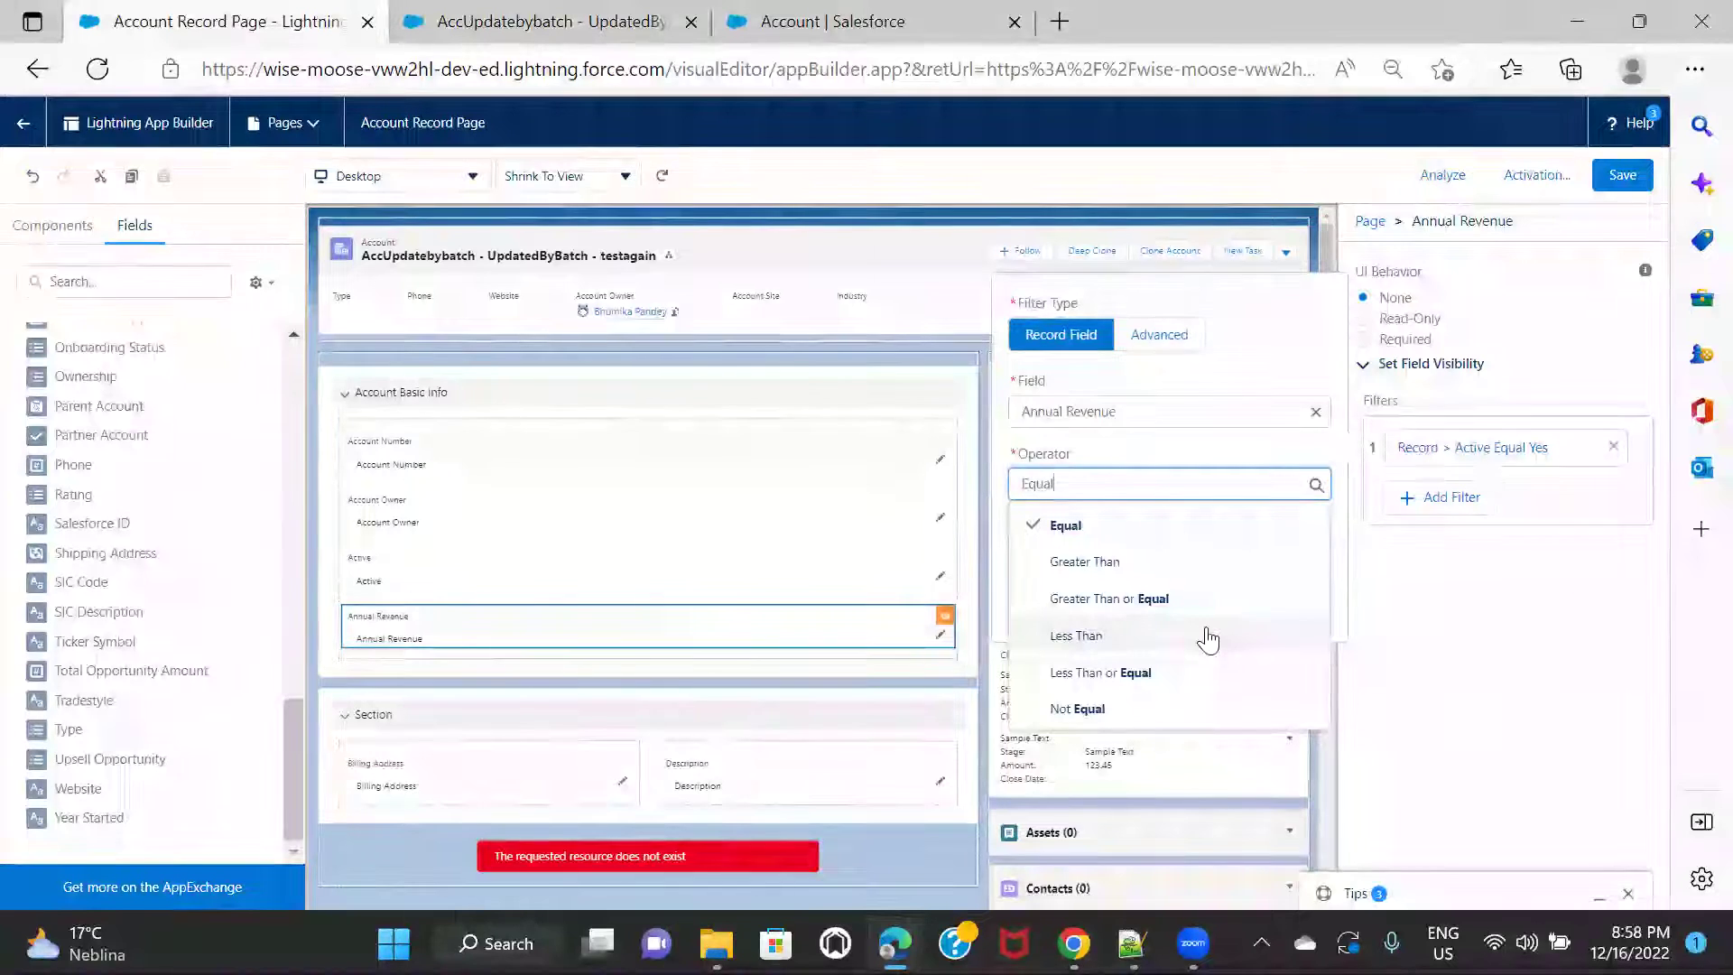
click(1156, 708)
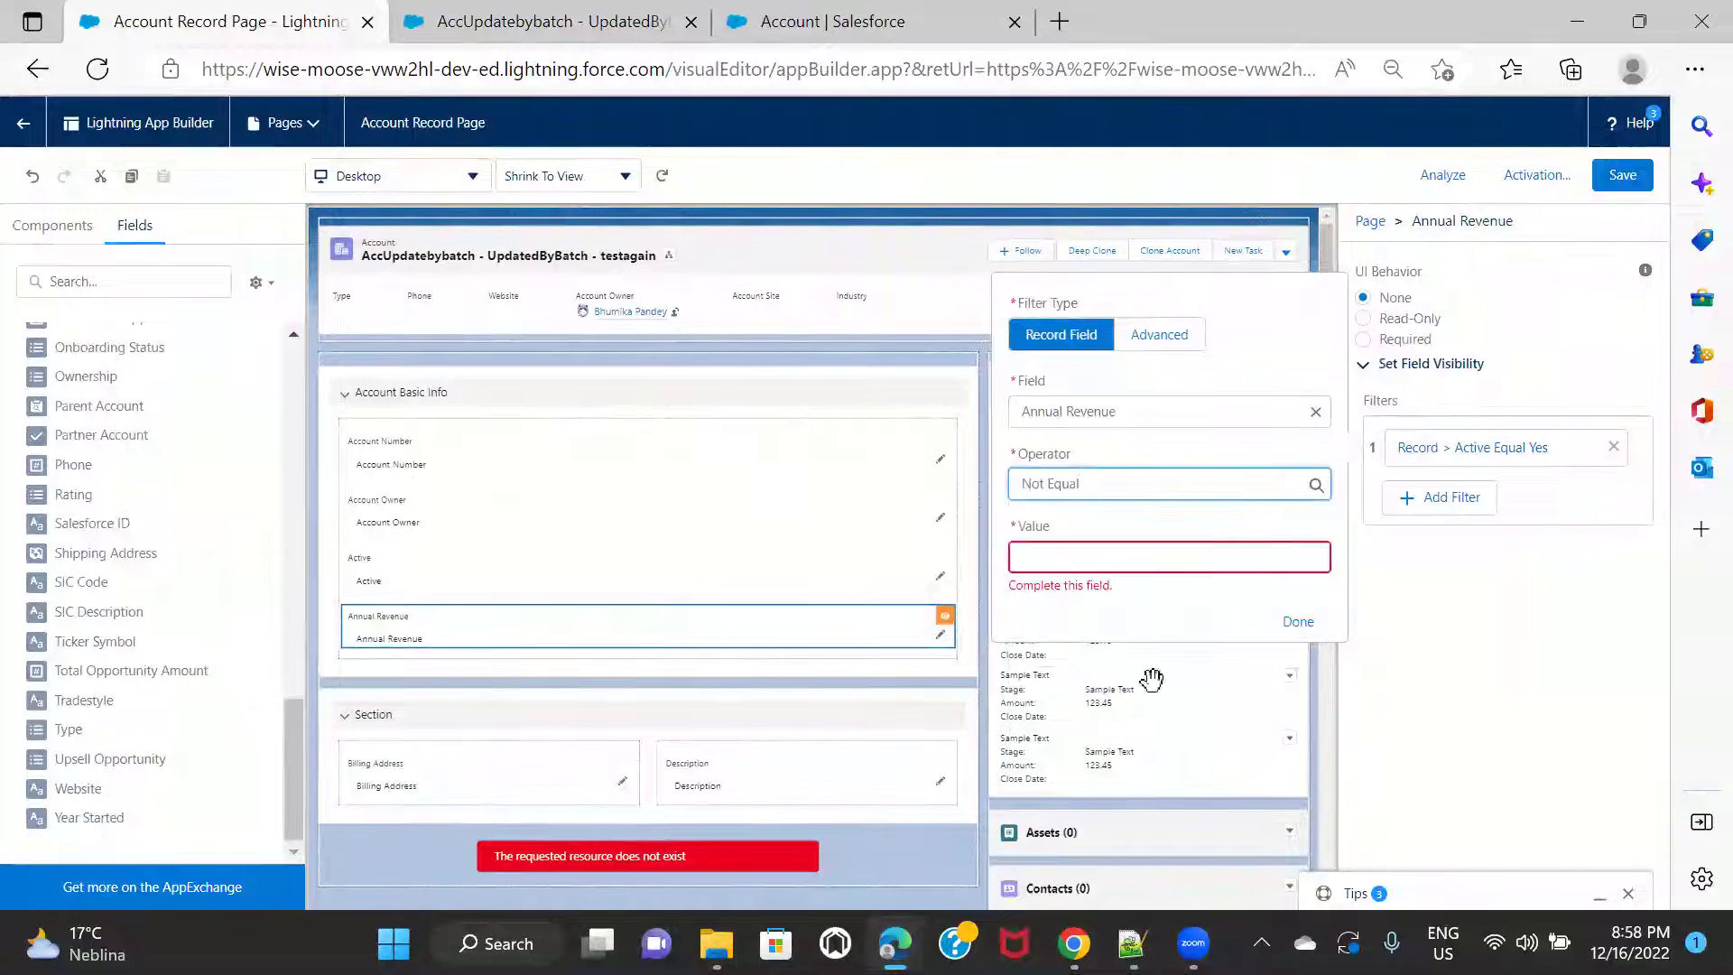
click(1140, 485)
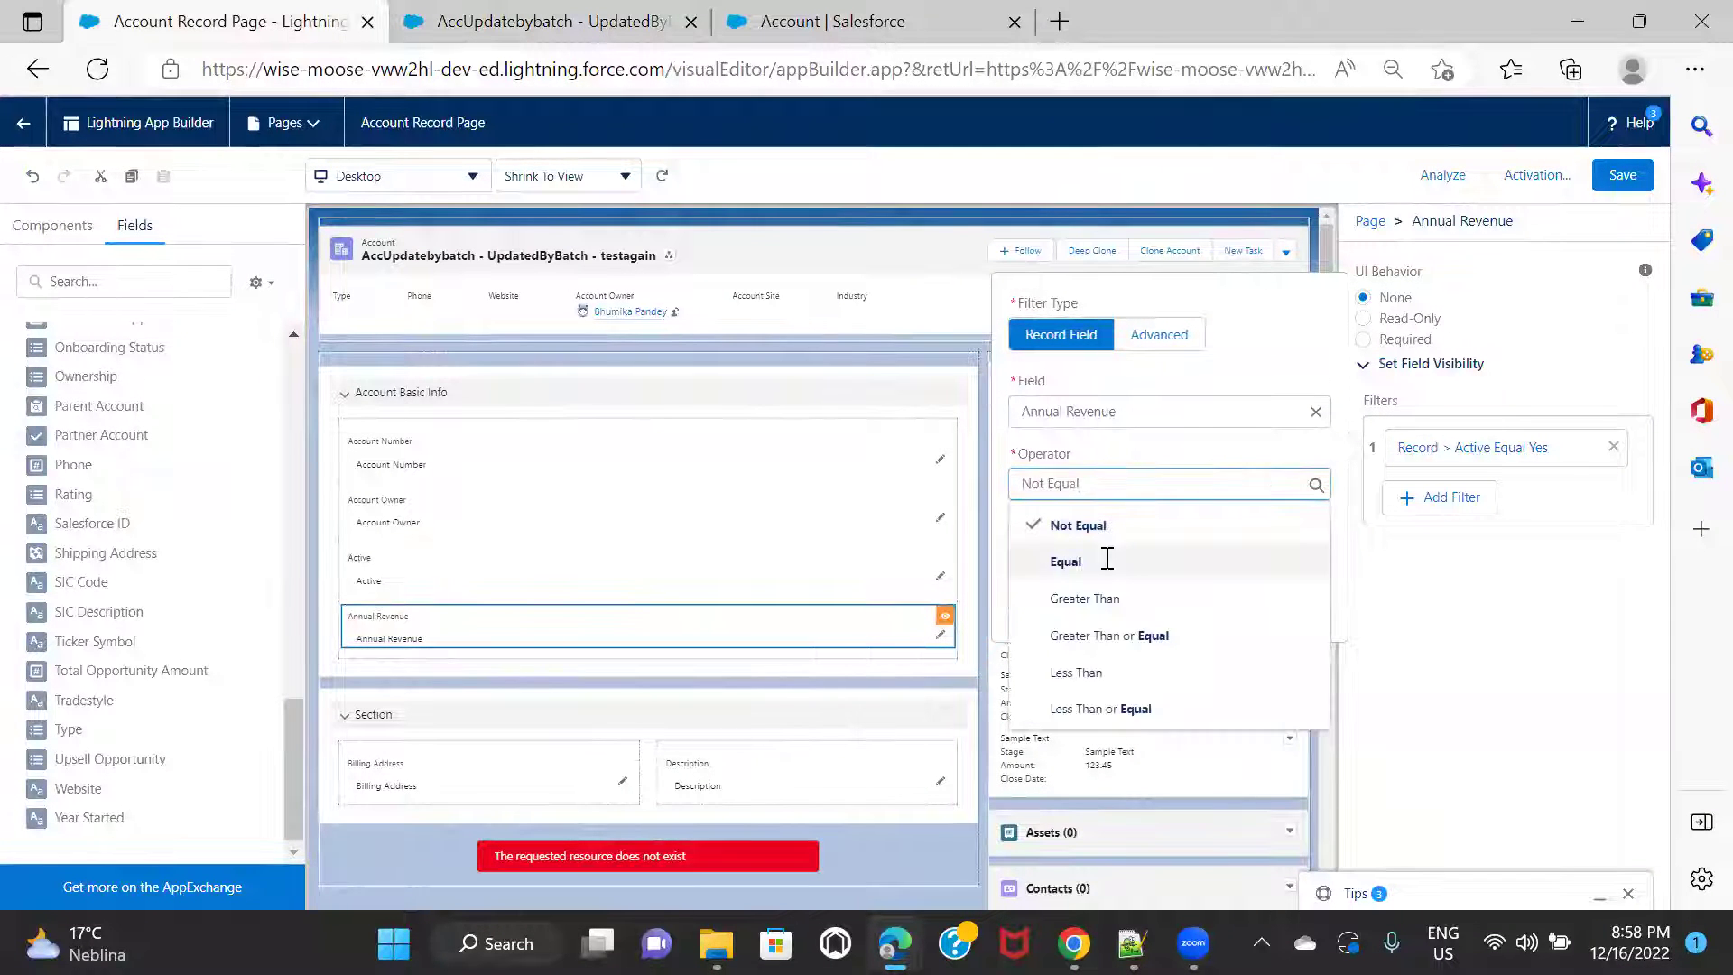
click(1065, 560)
click(1065, 556)
text(null)
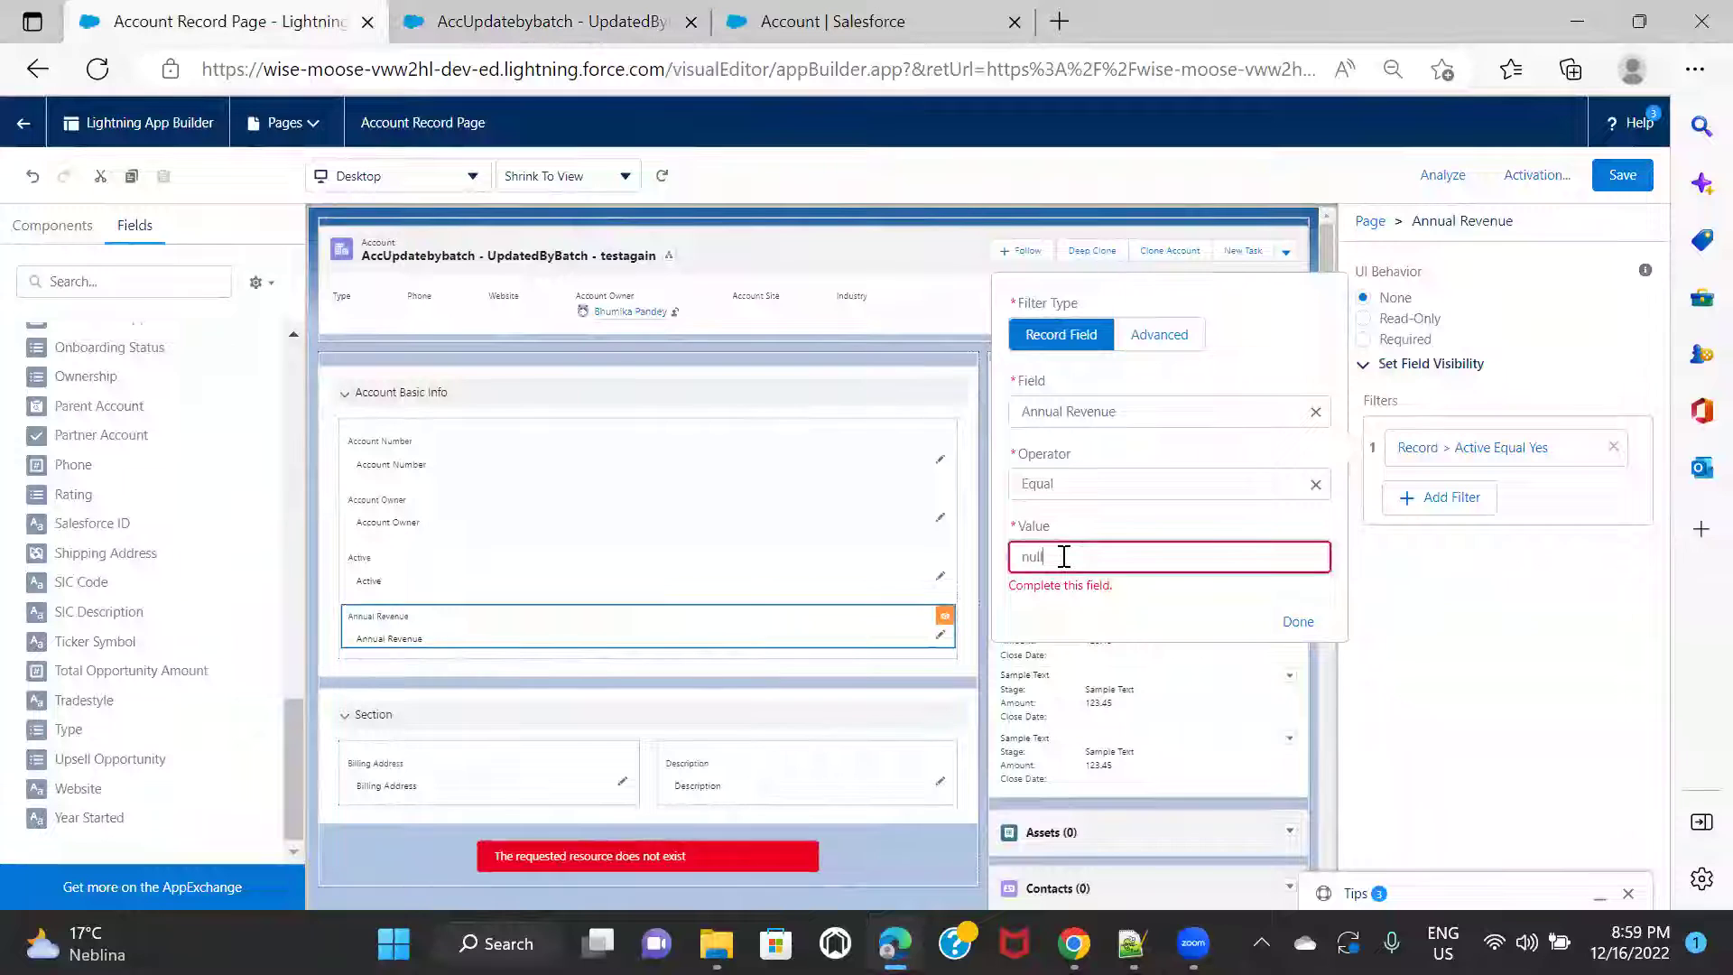
click(1293, 634)
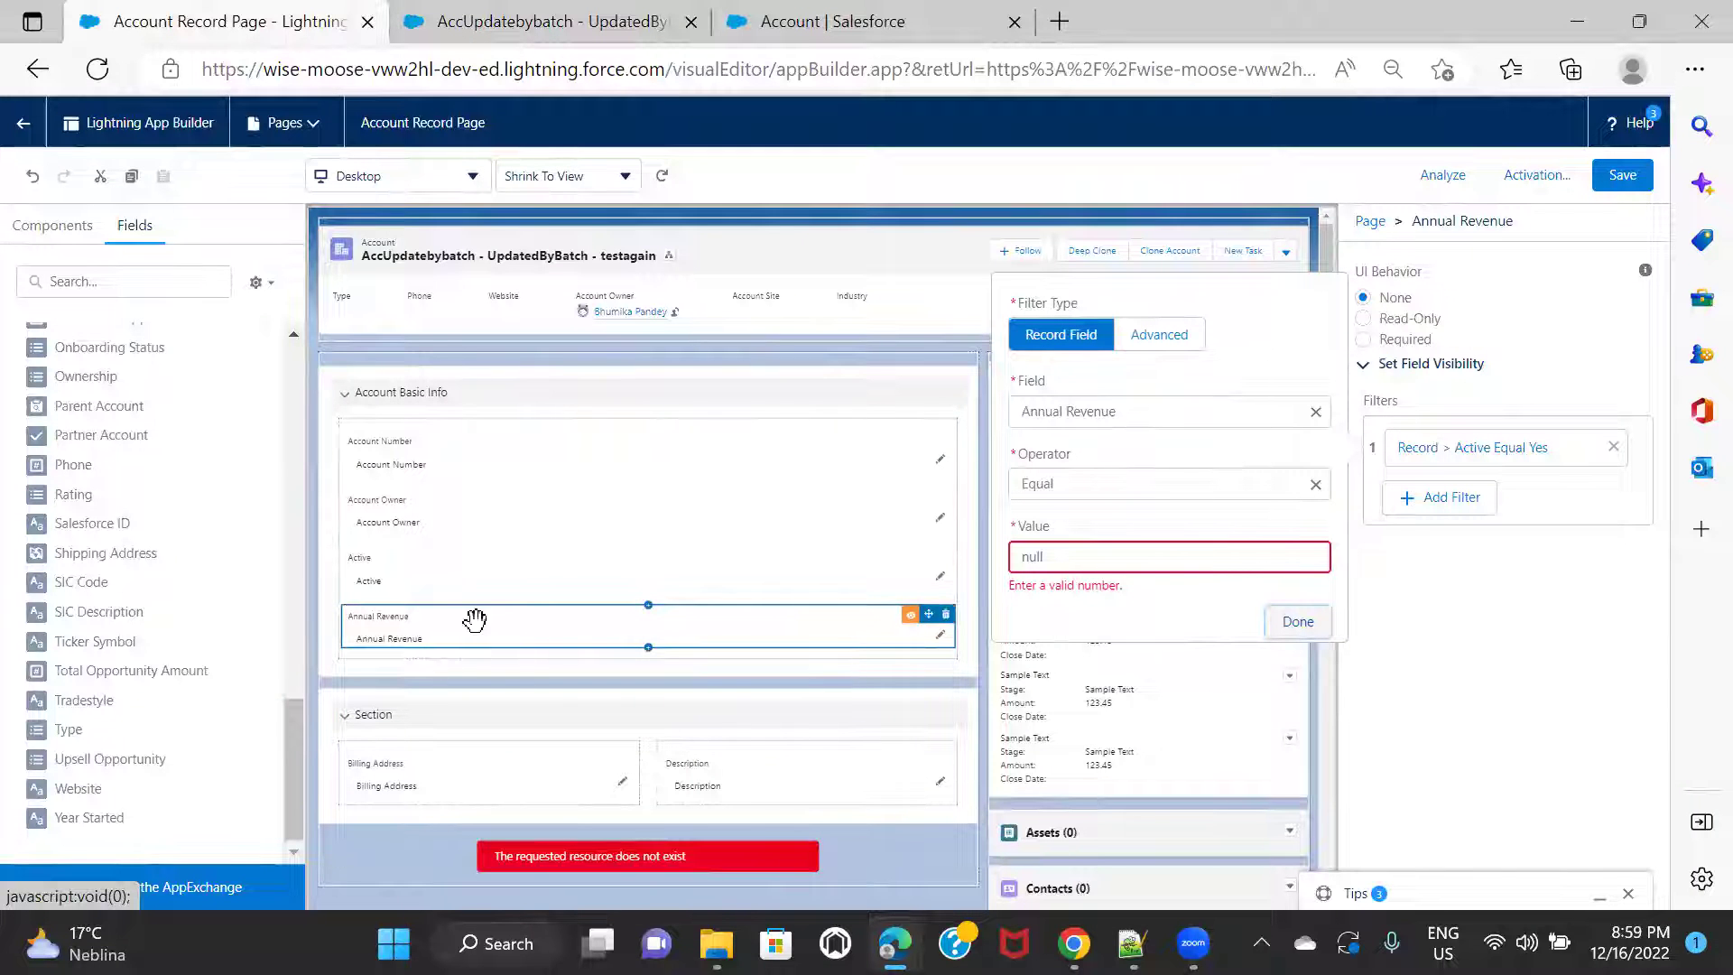
Change Annual Revenue's filter to Account Number Not Equal with a blank value.
click(1172, 413)
click(1101, 526)
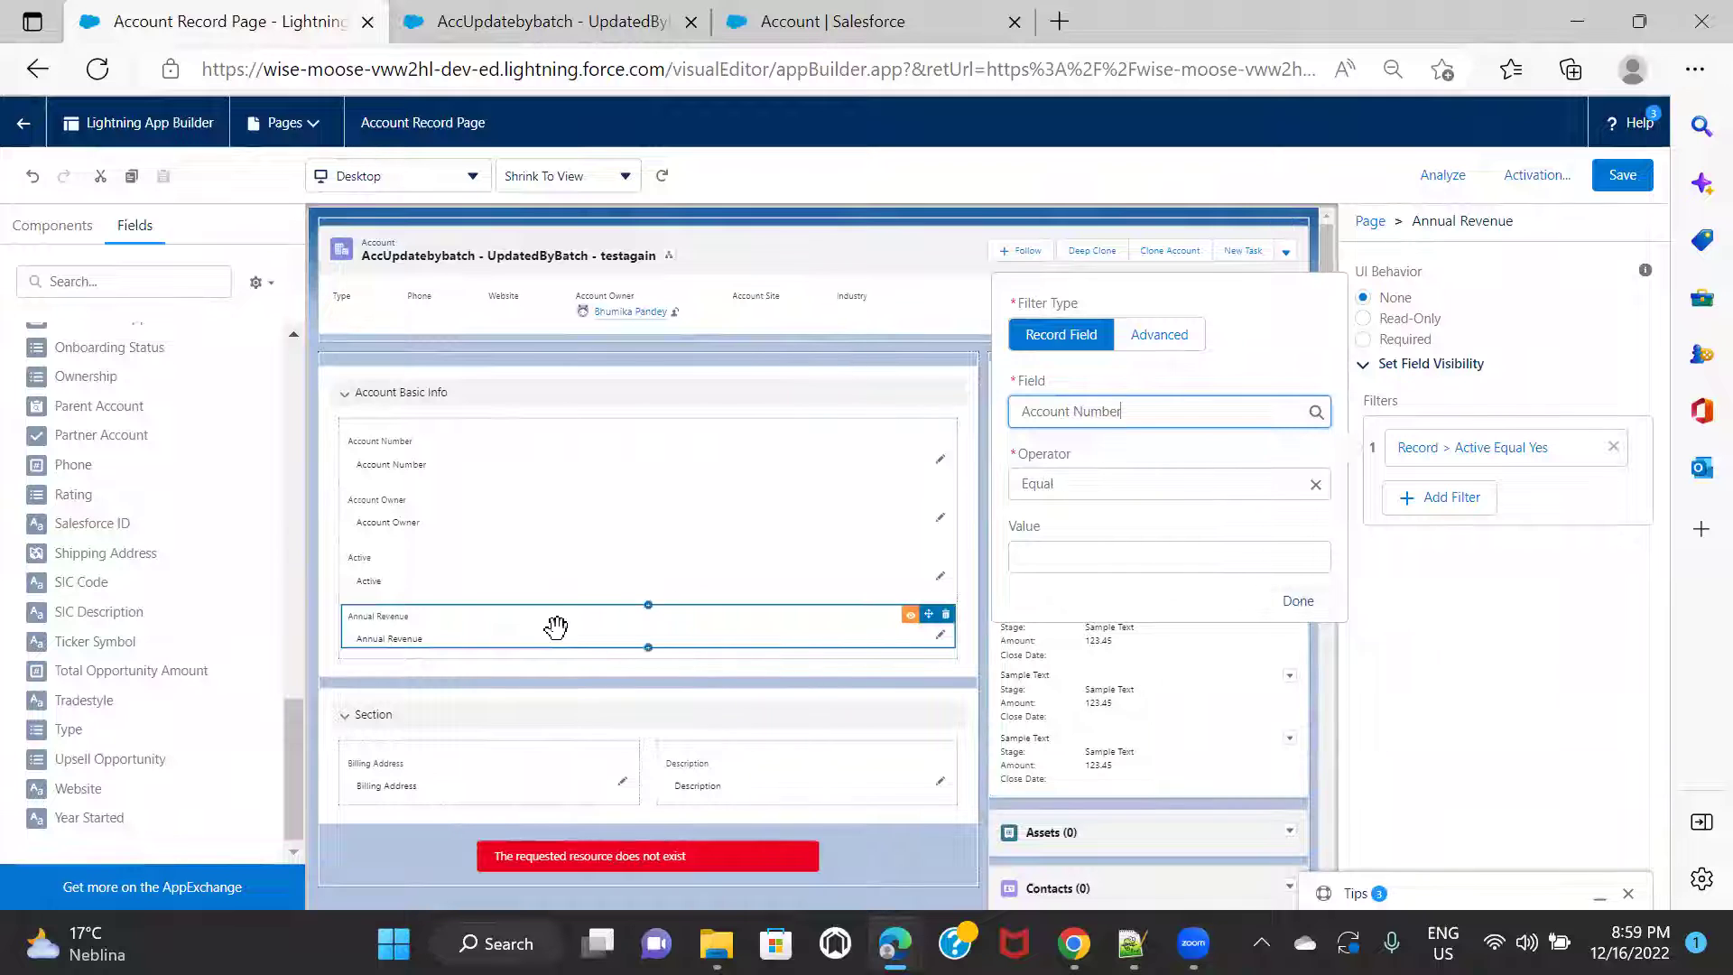
click(1105, 481)
click(1138, 598)
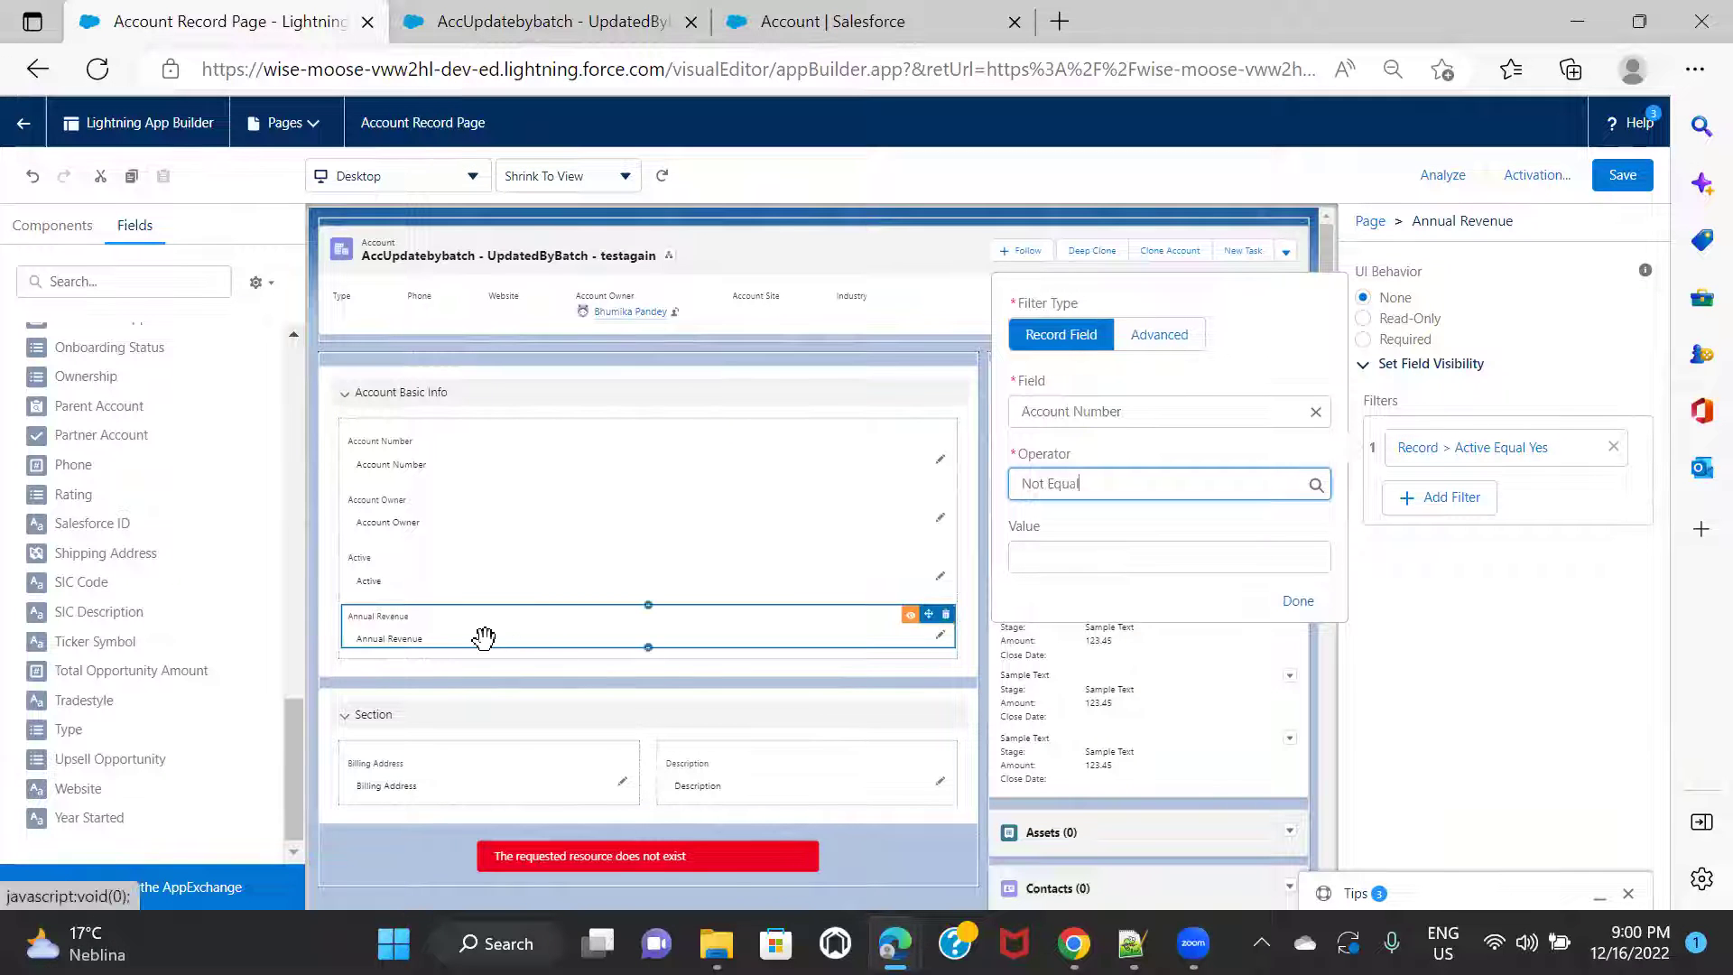
click(1292, 610)
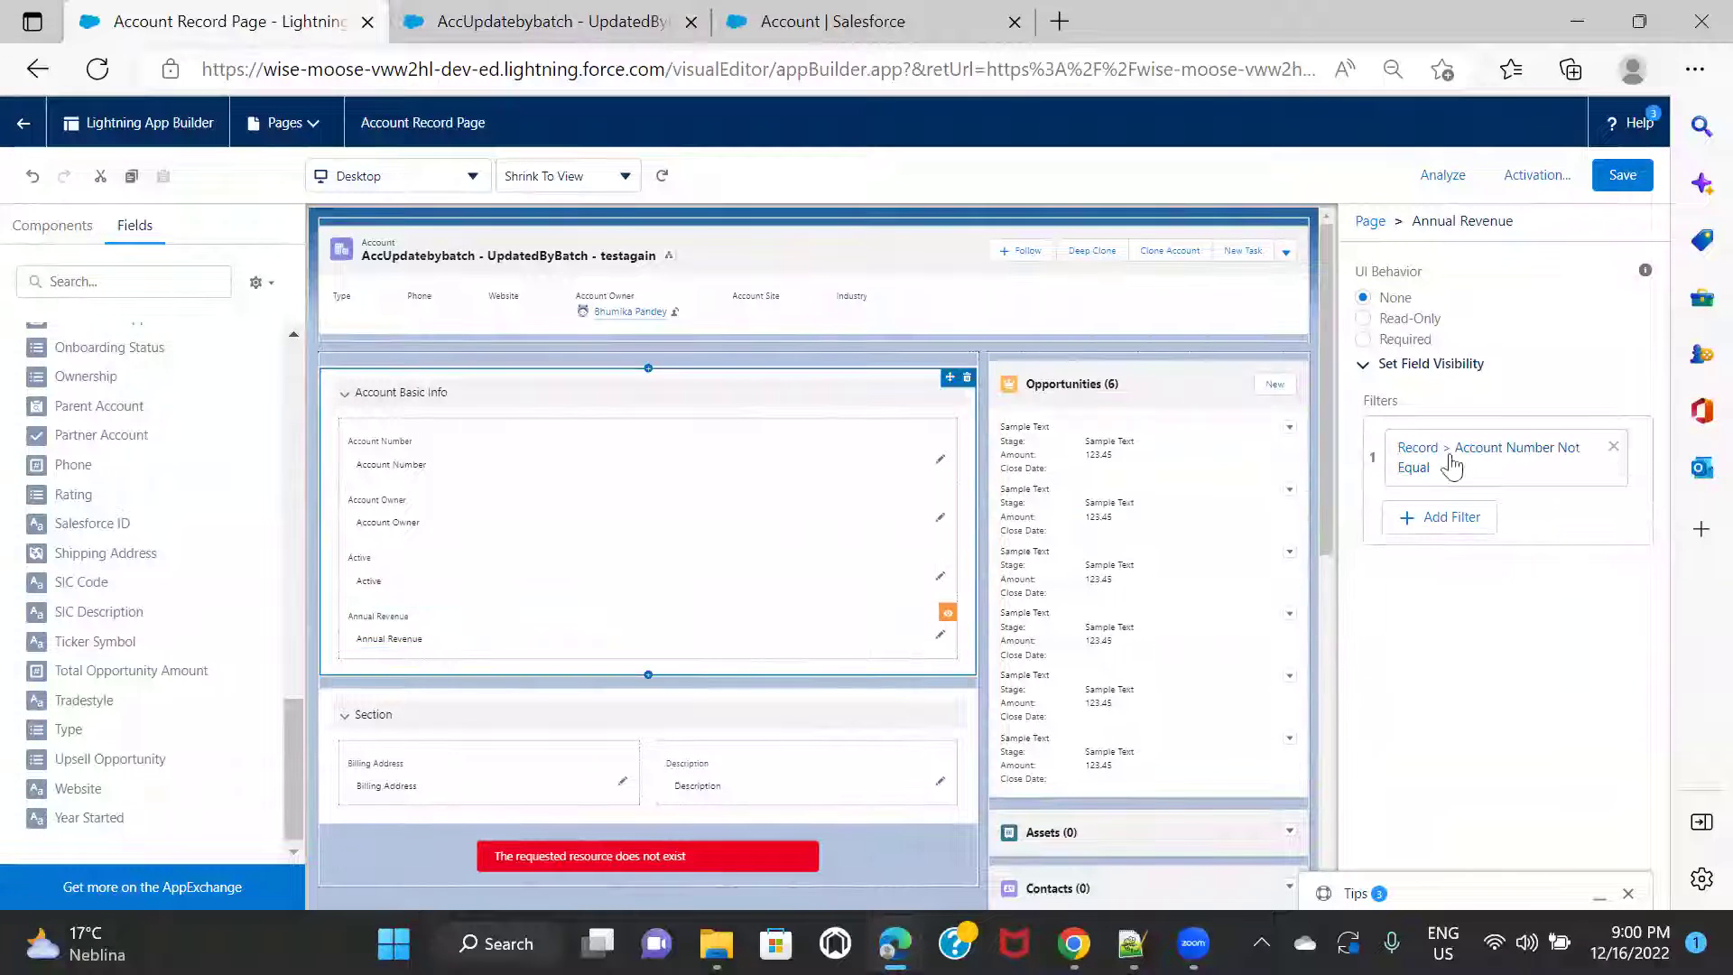
Save the record page despite missing required fields and reload the account record.
click(1622, 174)
click(1110, 595)
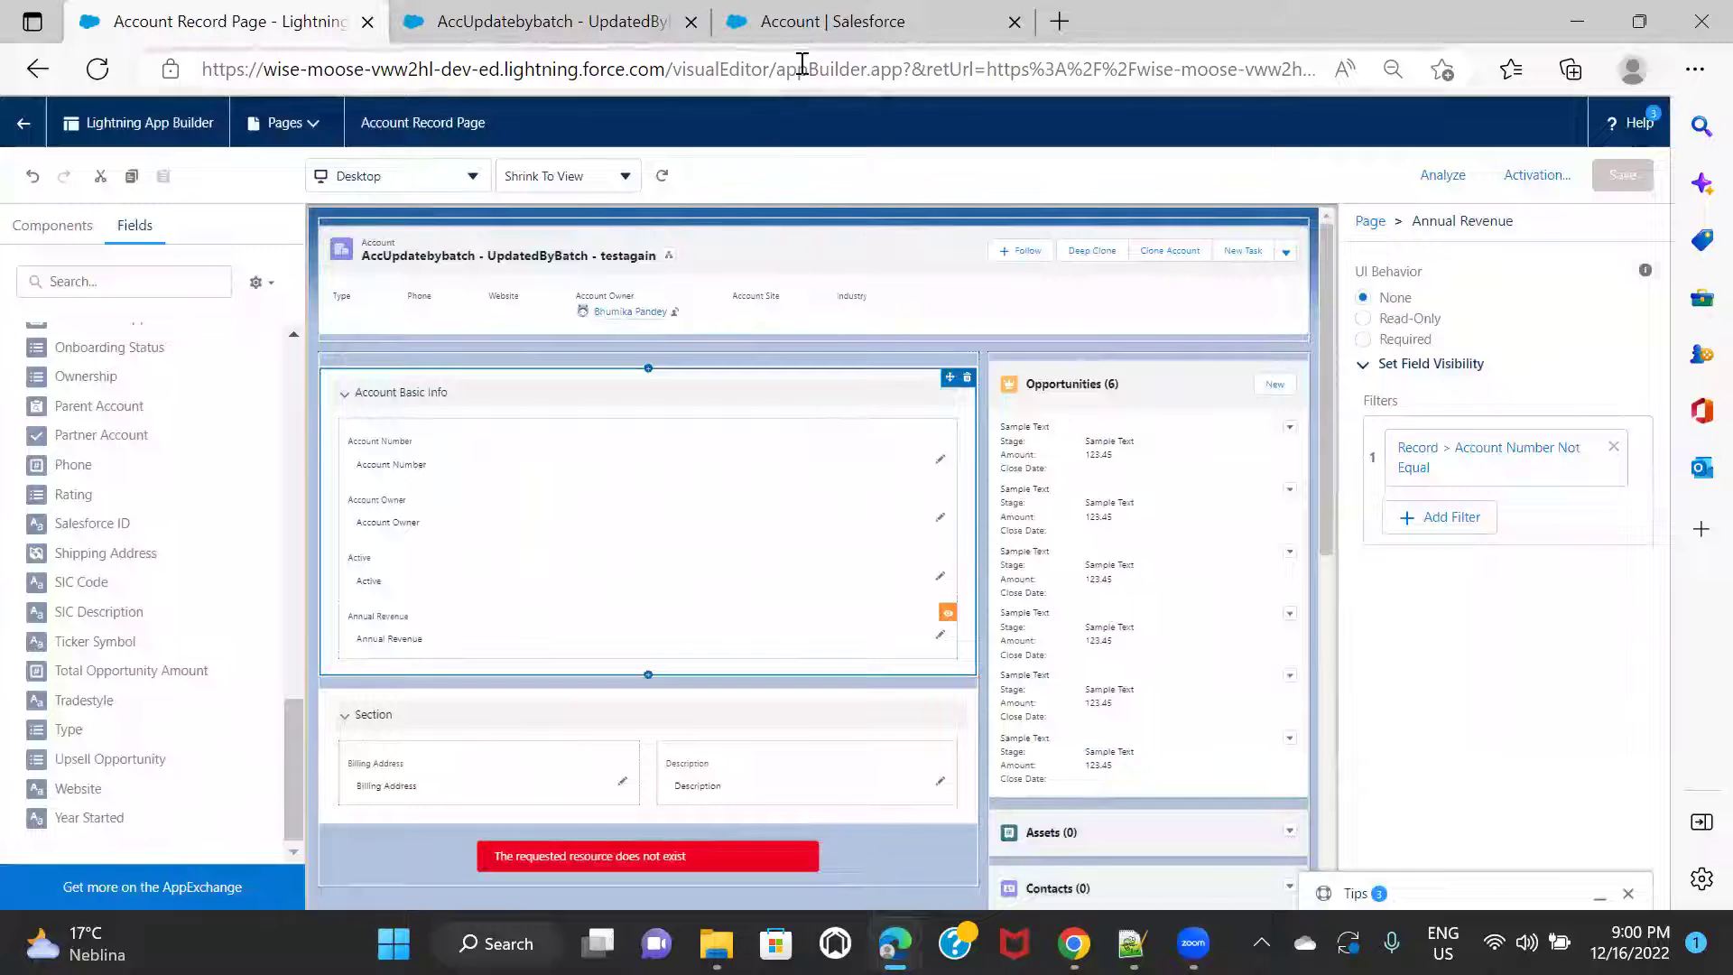
click(542, 21)
click(97, 70)
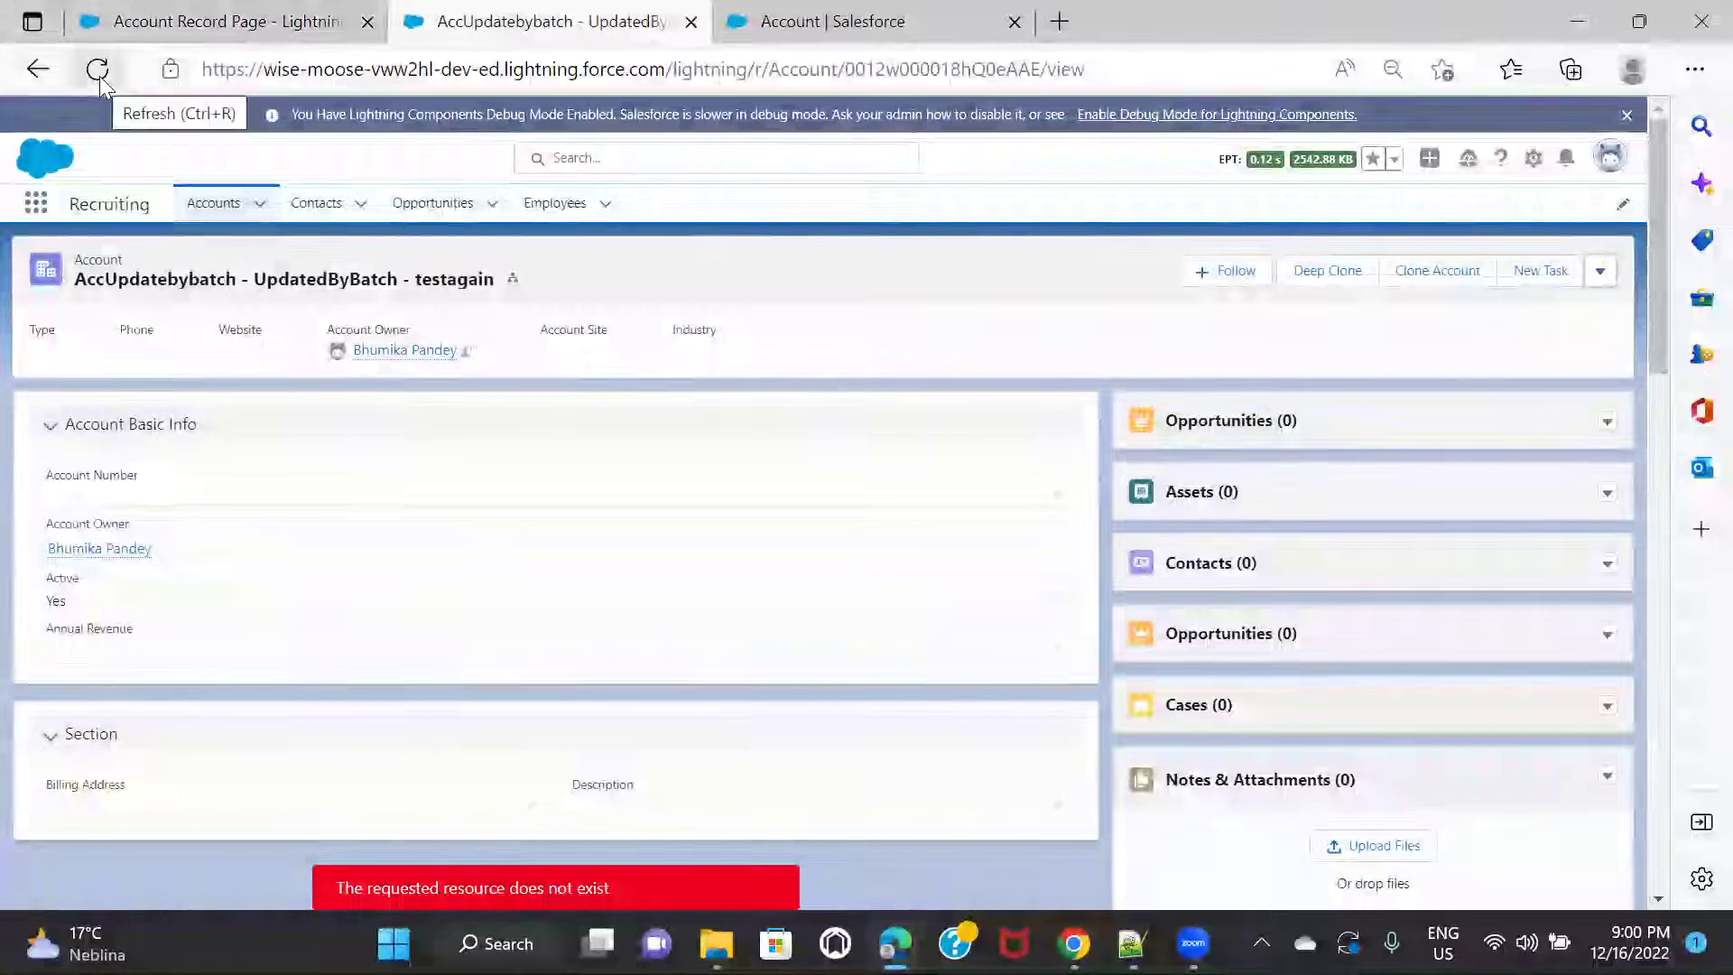
click(99, 76)
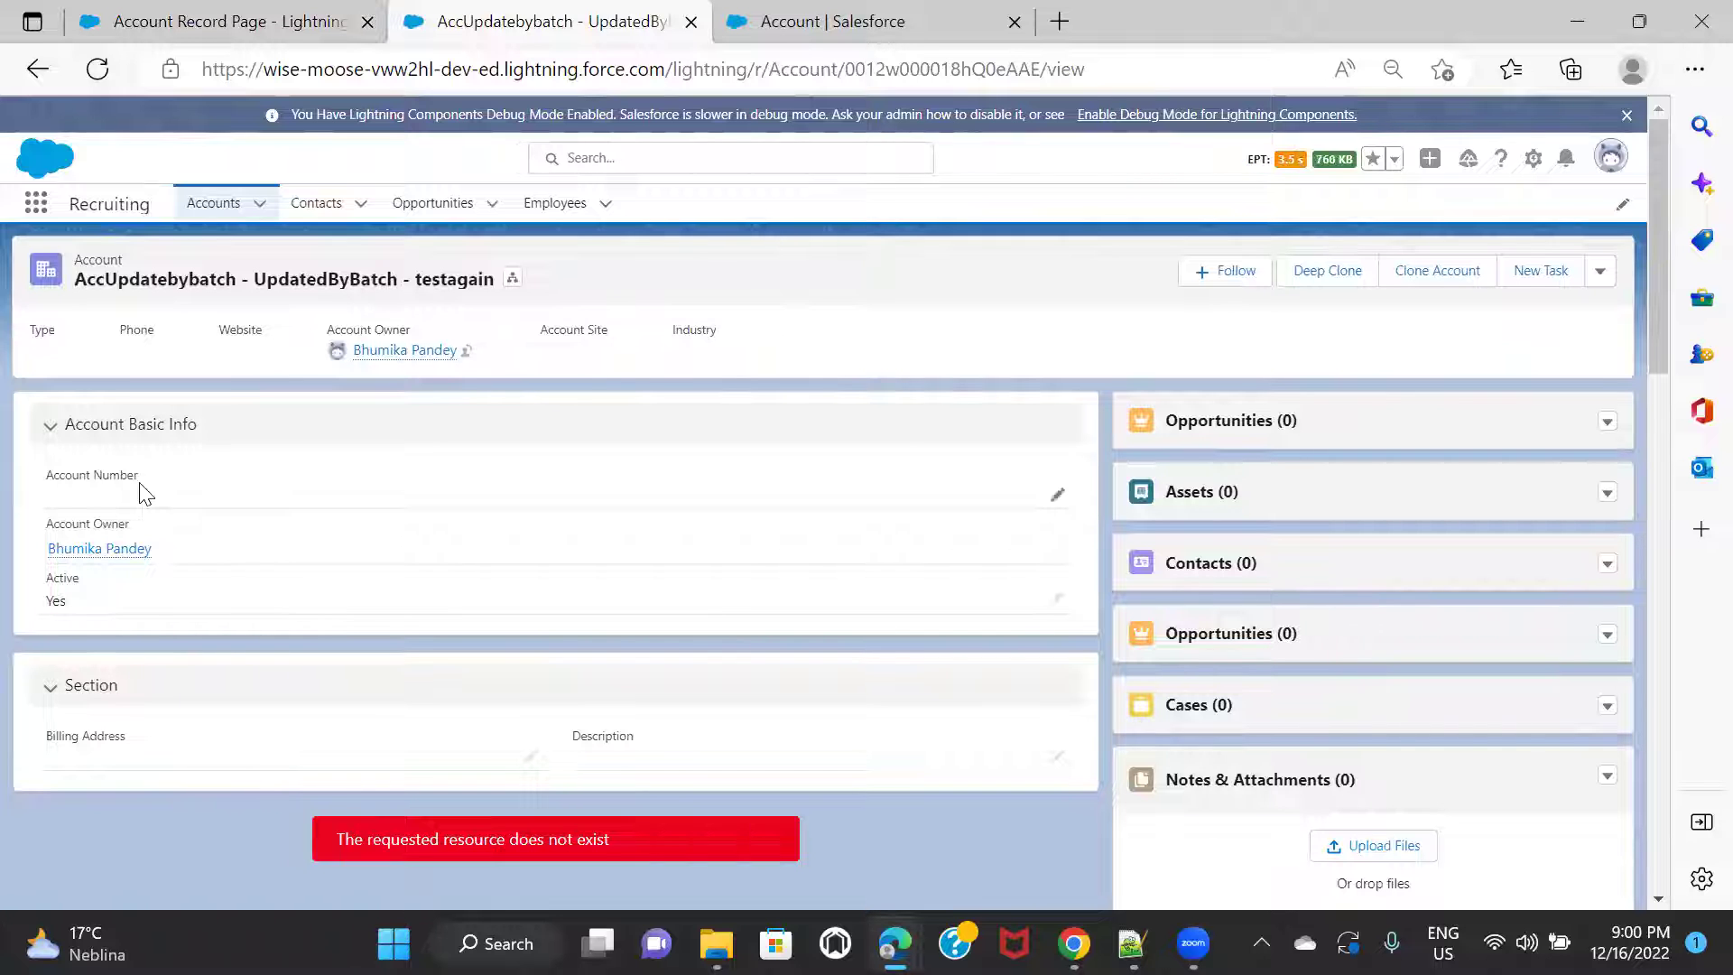
Set the record's Account Number to 87687687 to reveal Annual Revenue.
click(1057, 497)
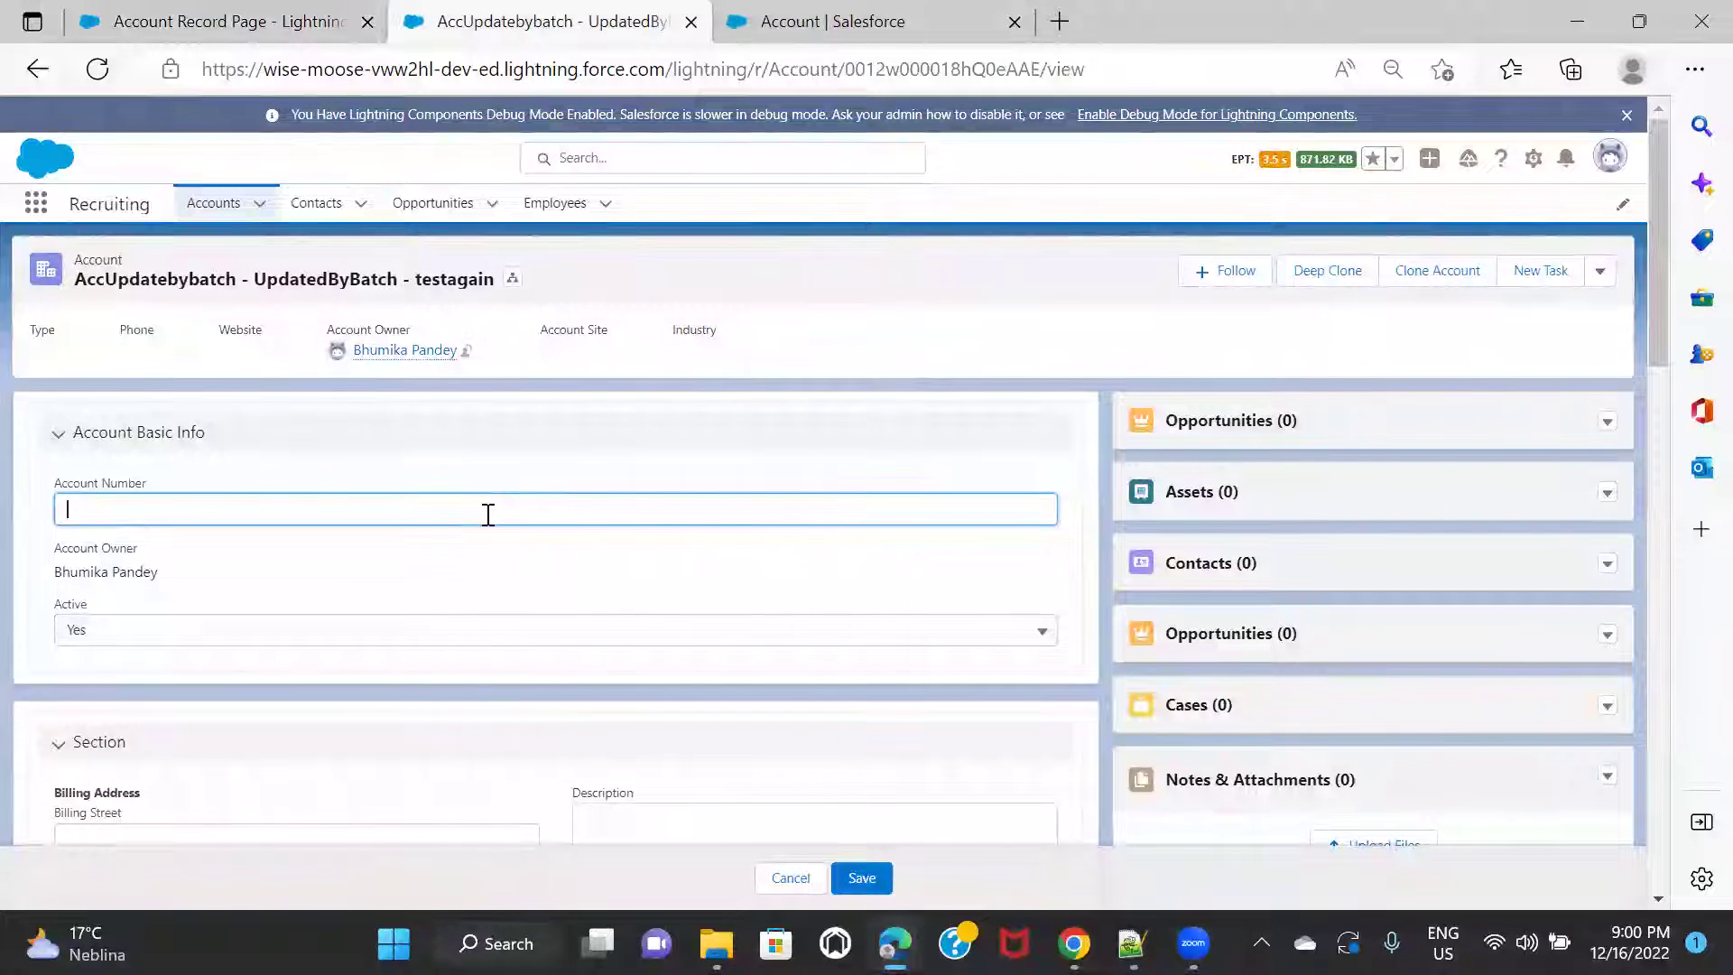
text(87687687)
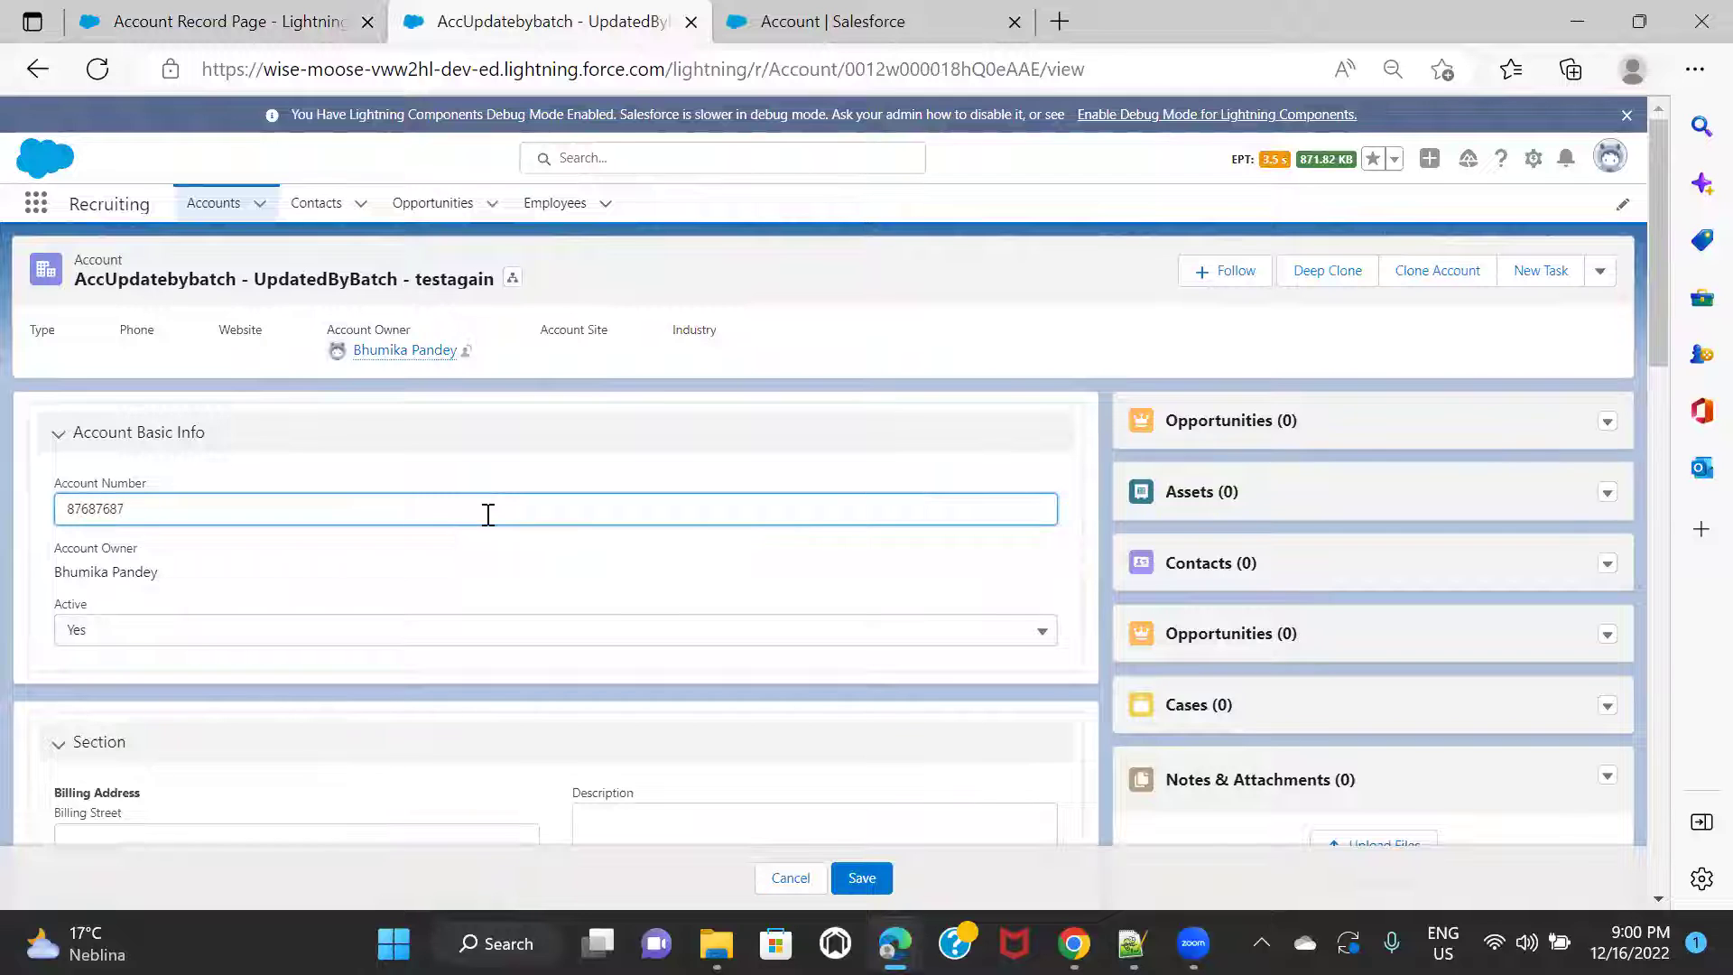
click(831, 562)
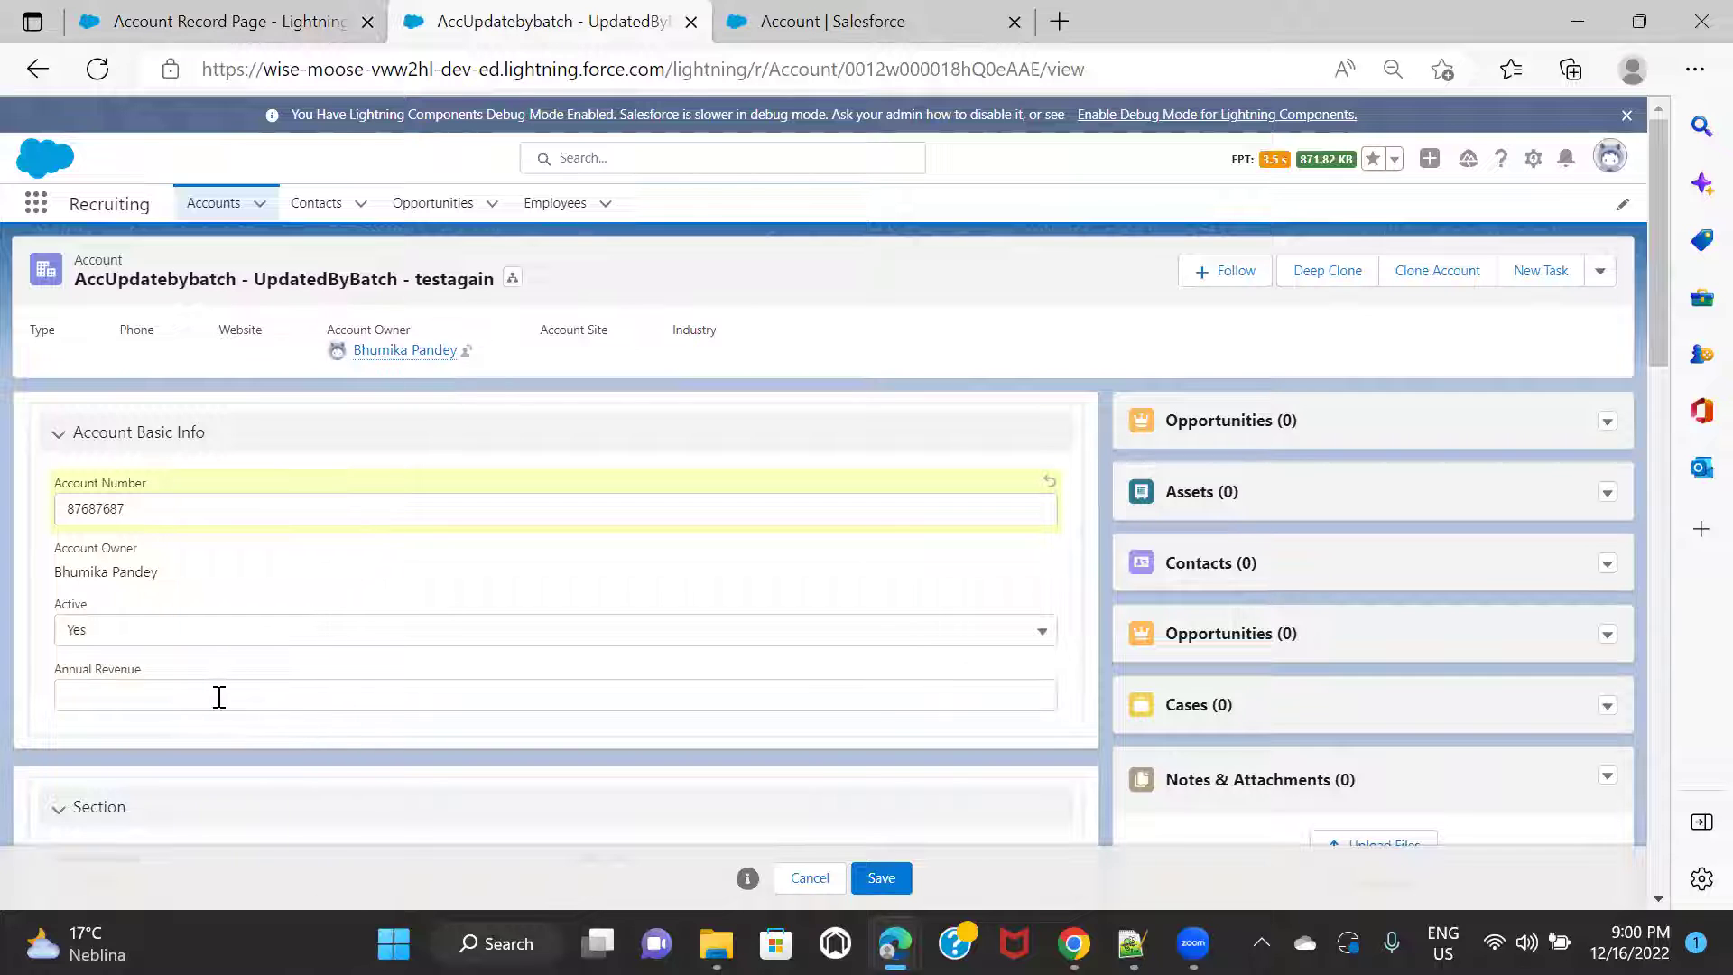
click(250, 32)
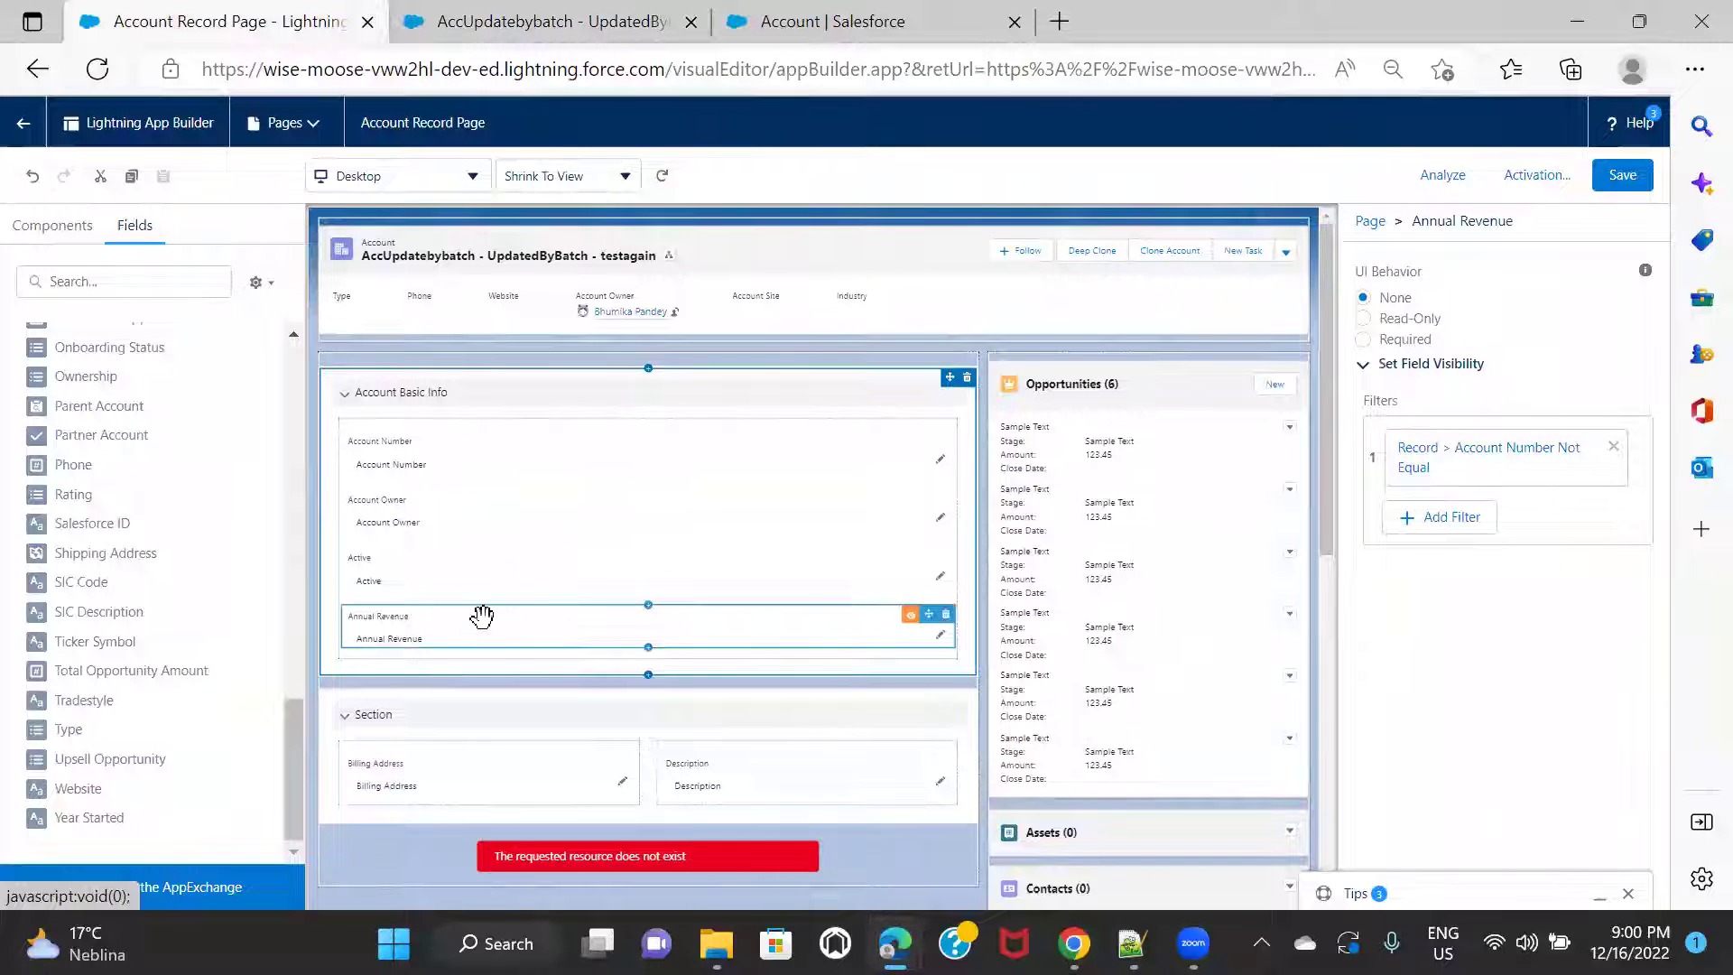
Search fields for 'cust' and add Customer Portal Account to Account Basic Info.
click(122, 295)
text(cust)
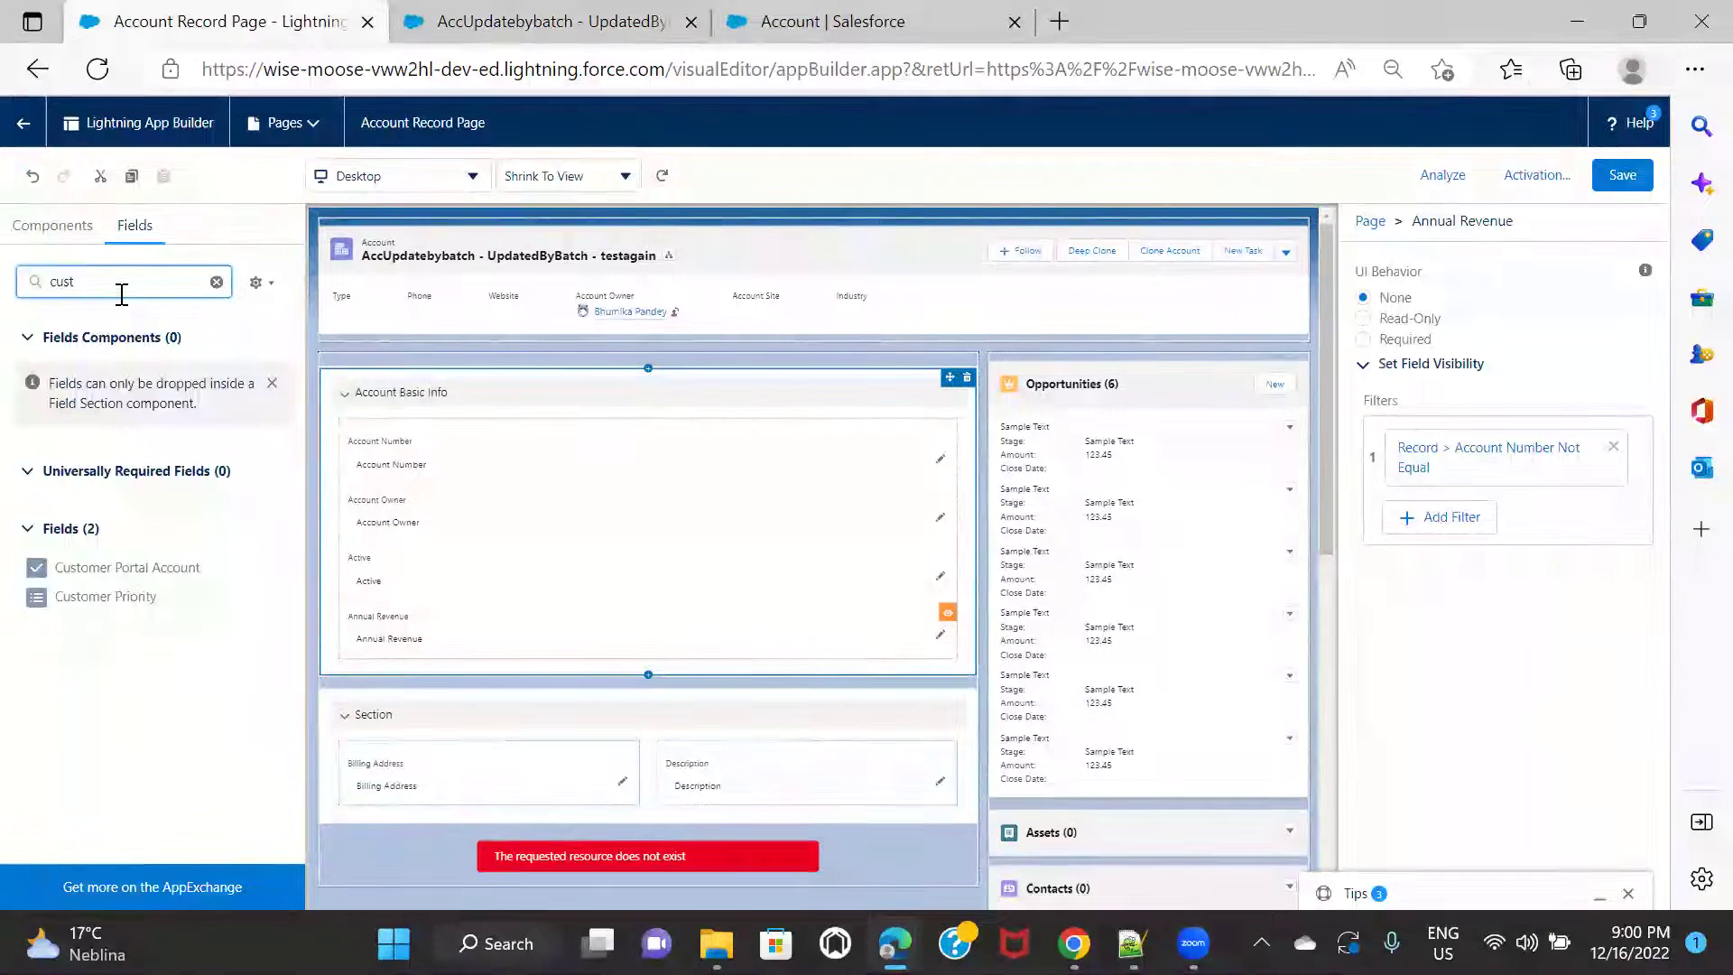
drag(181, 567, 397, 650)
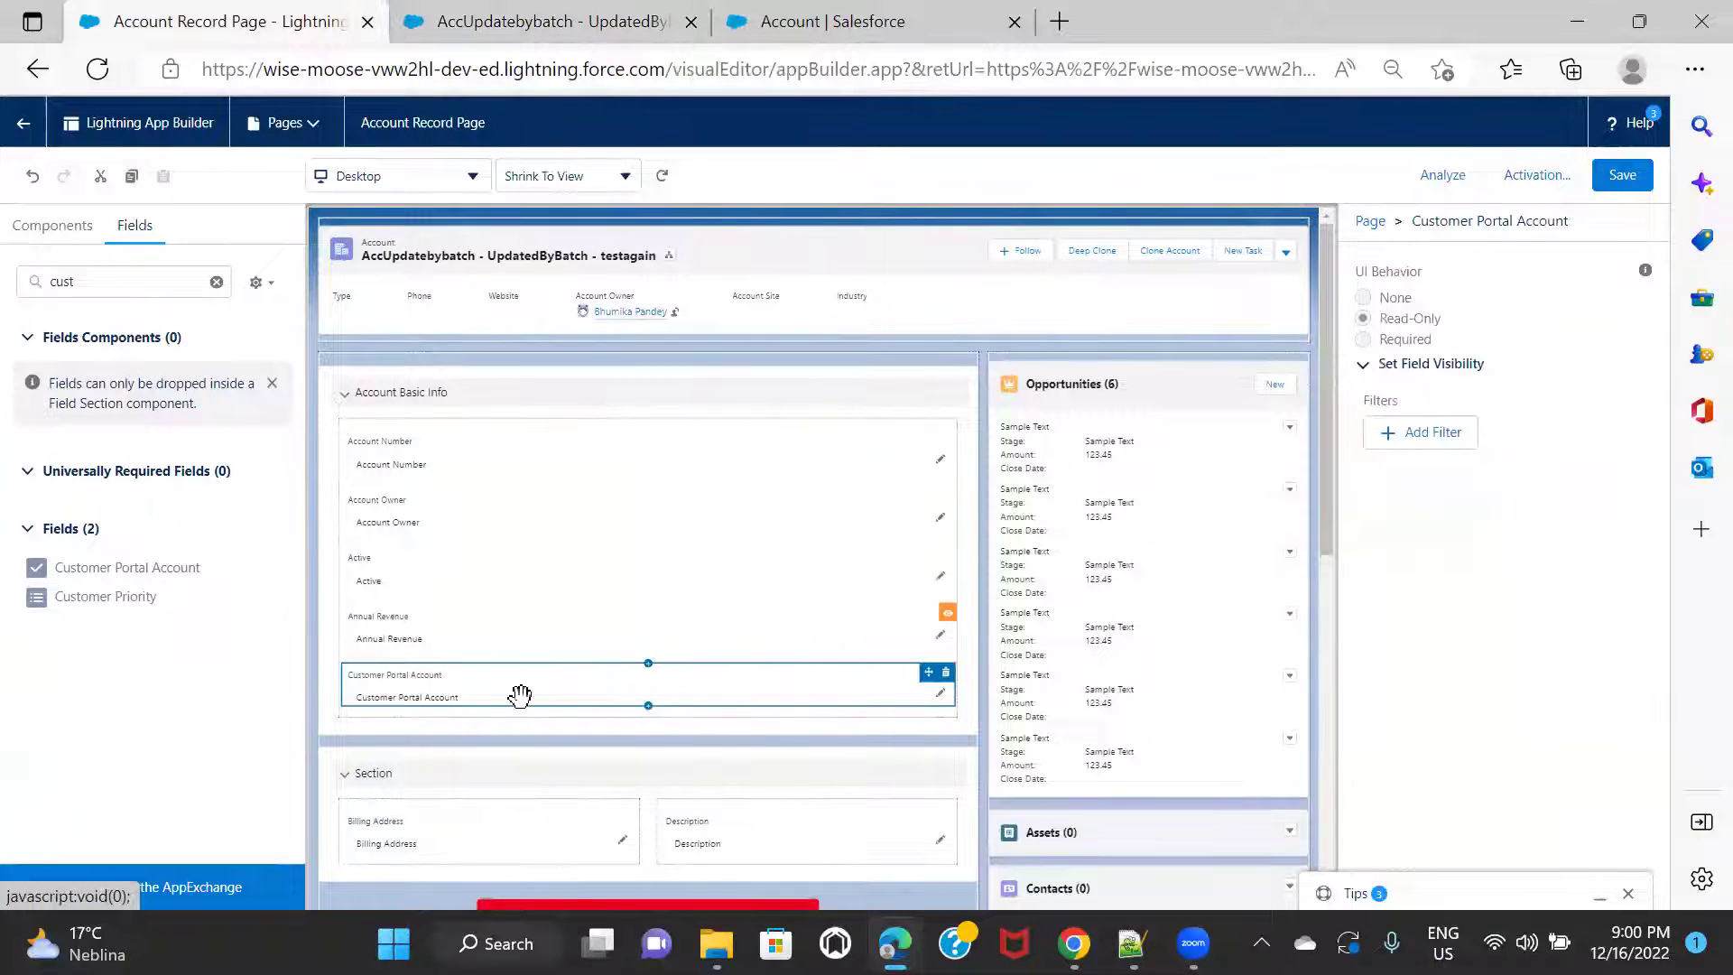
Delete Annual Revenue's Account Number filter and move Customer Portal Account above Annual Revenue.
click(493, 630)
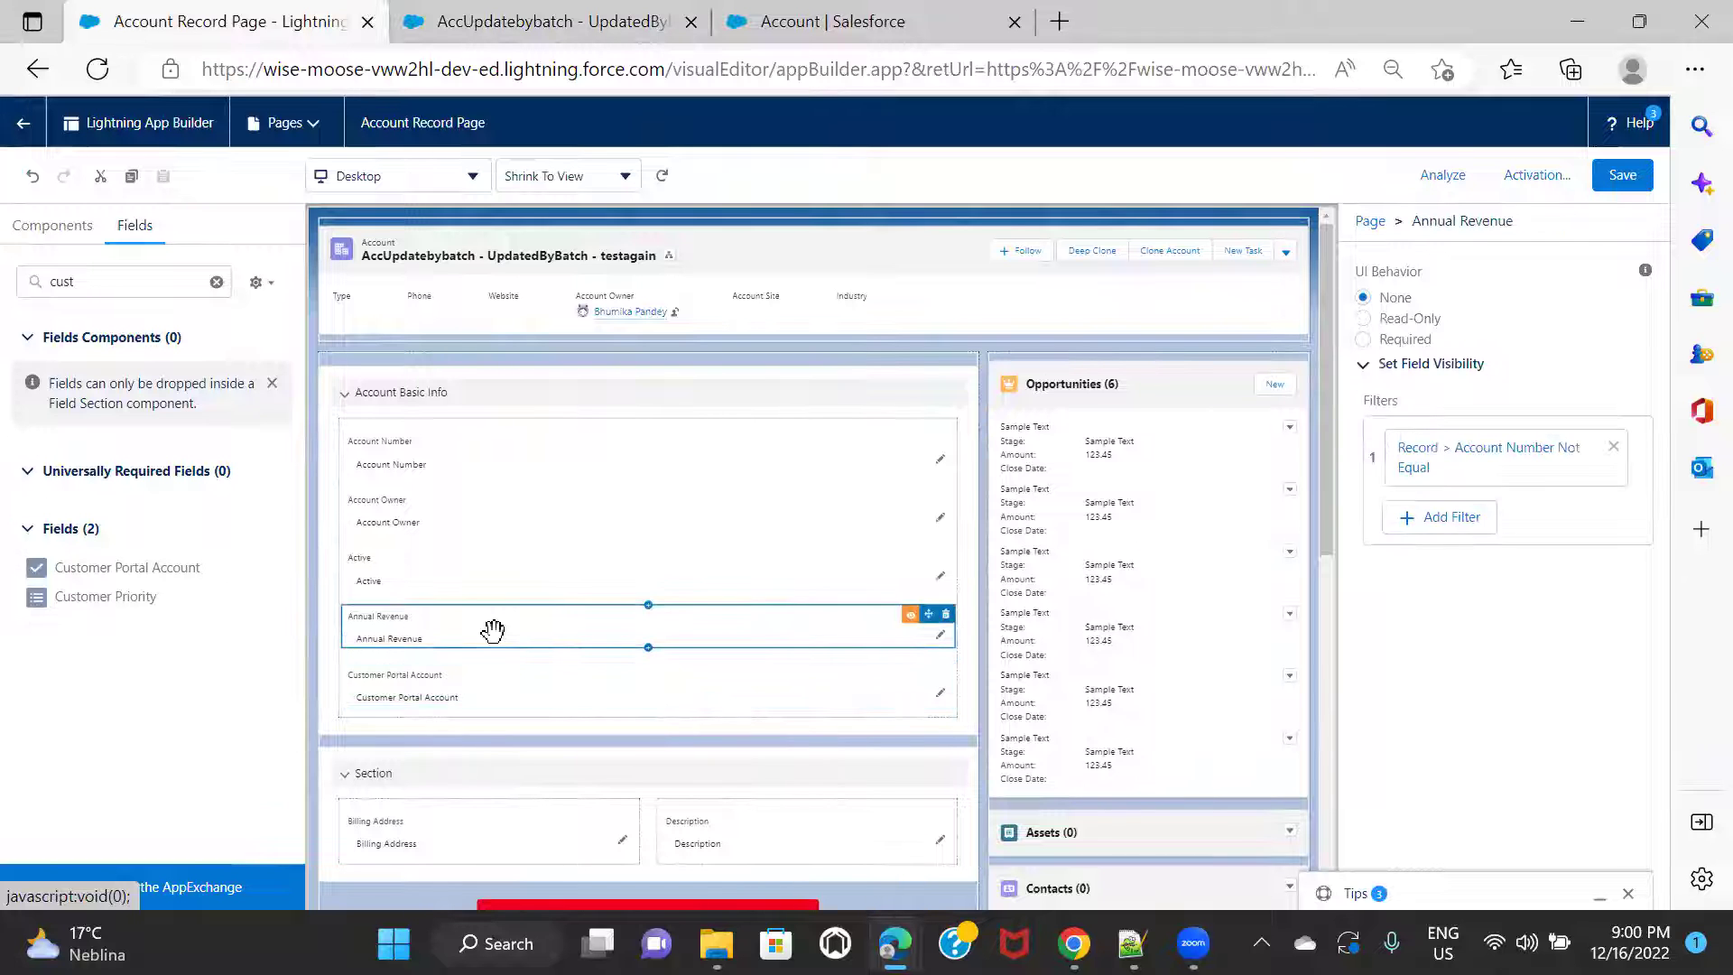
click(1612, 449)
drag(464, 681, 468, 603)
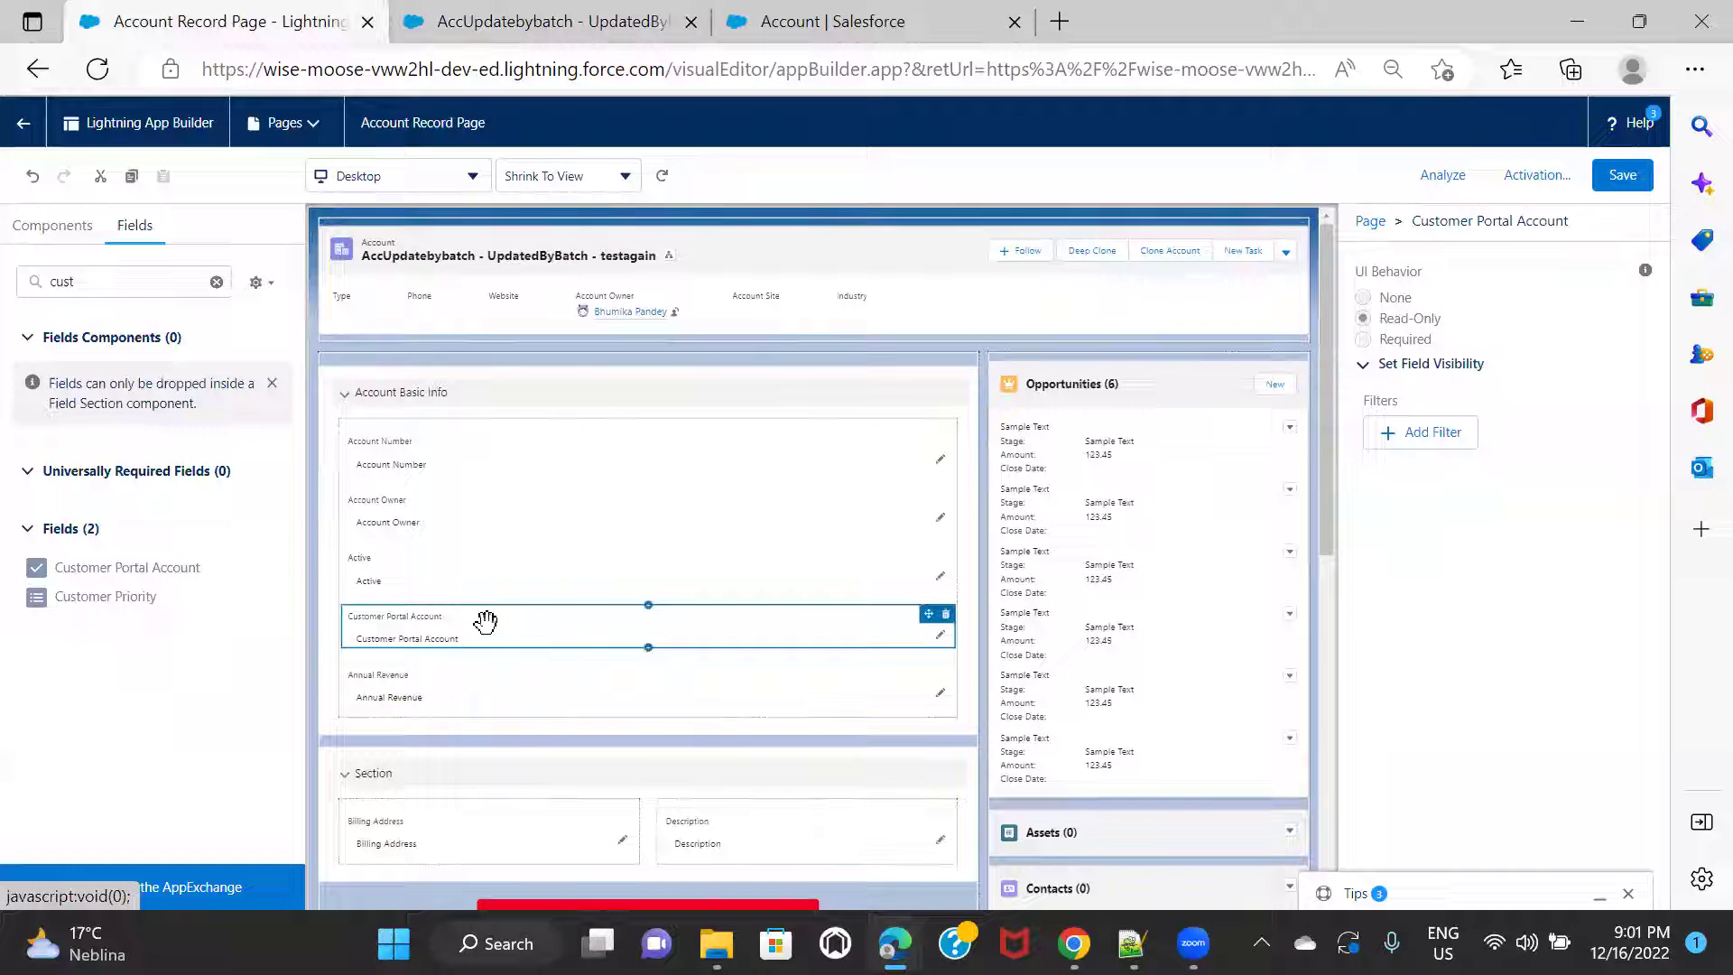
click(1434, 433)
click(1181, 412)
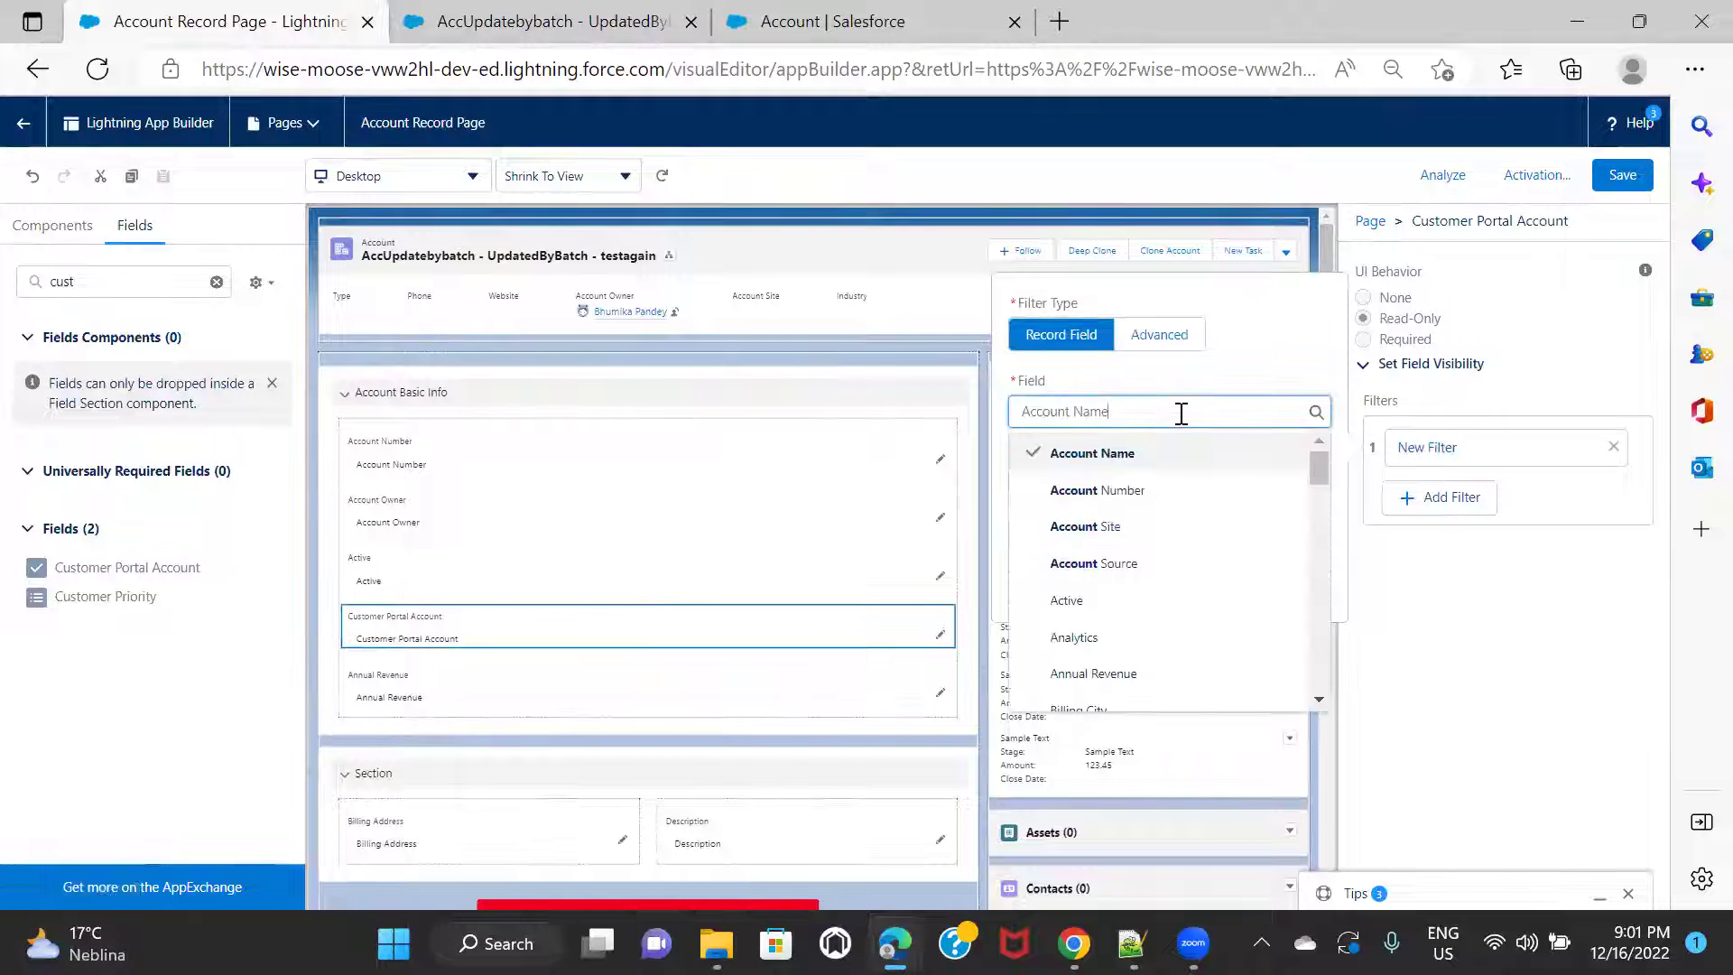
click(560, 700)
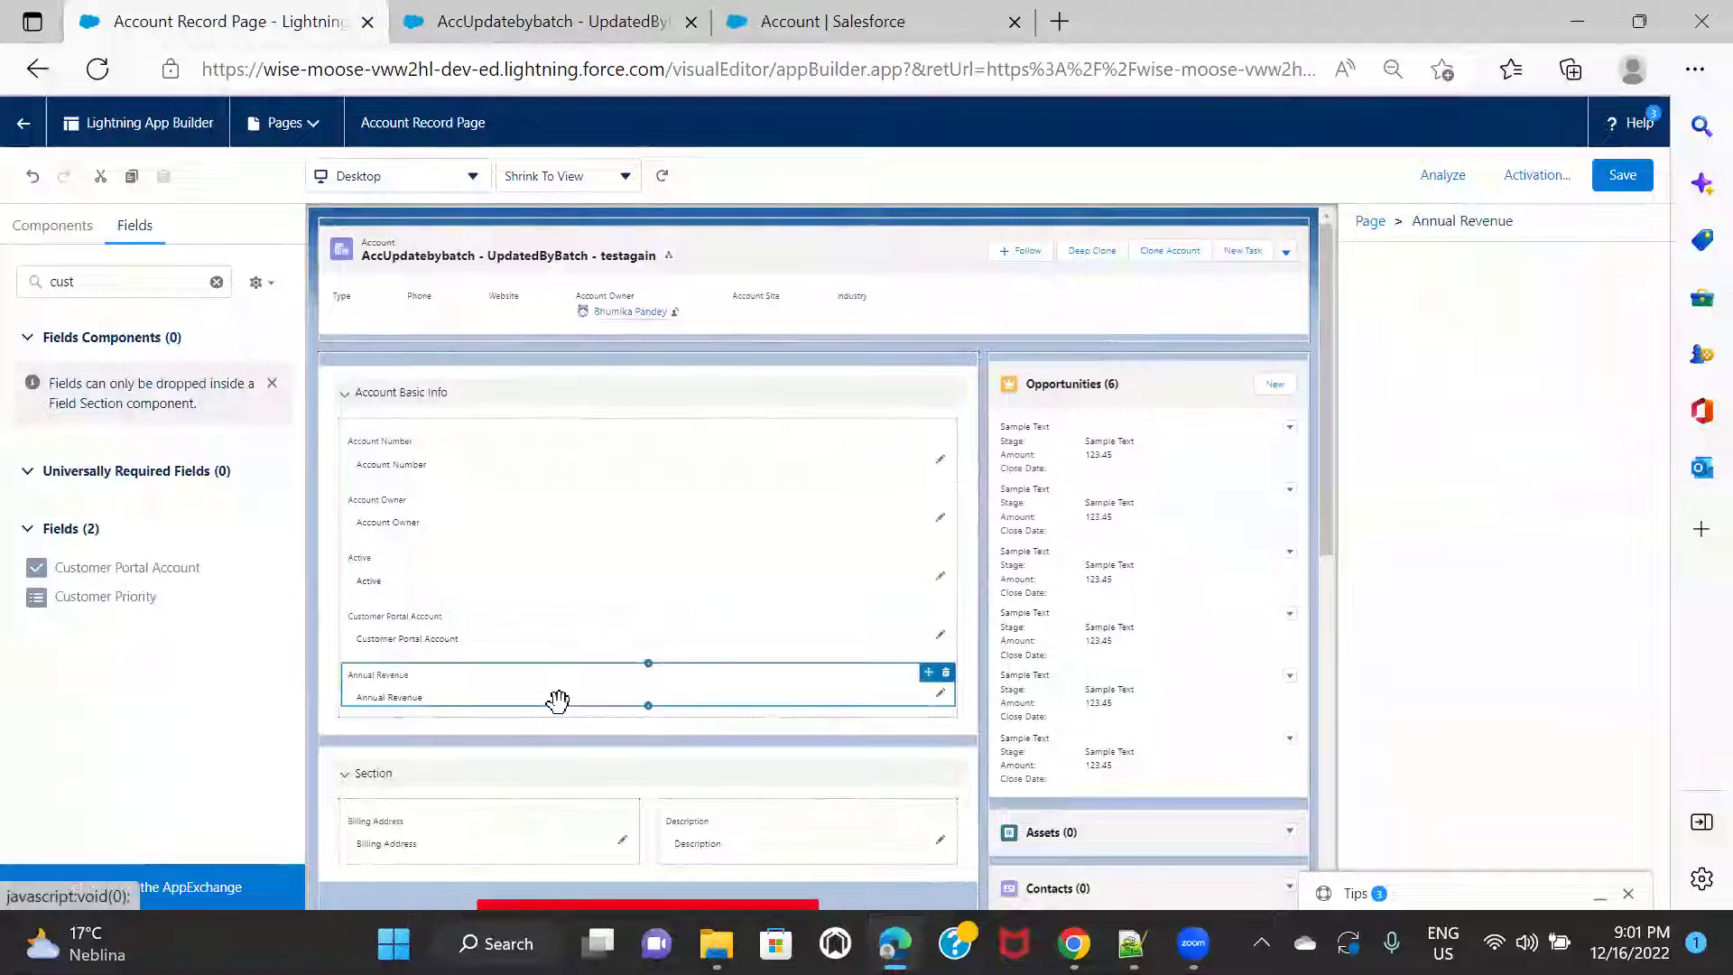
click(1405, 448)
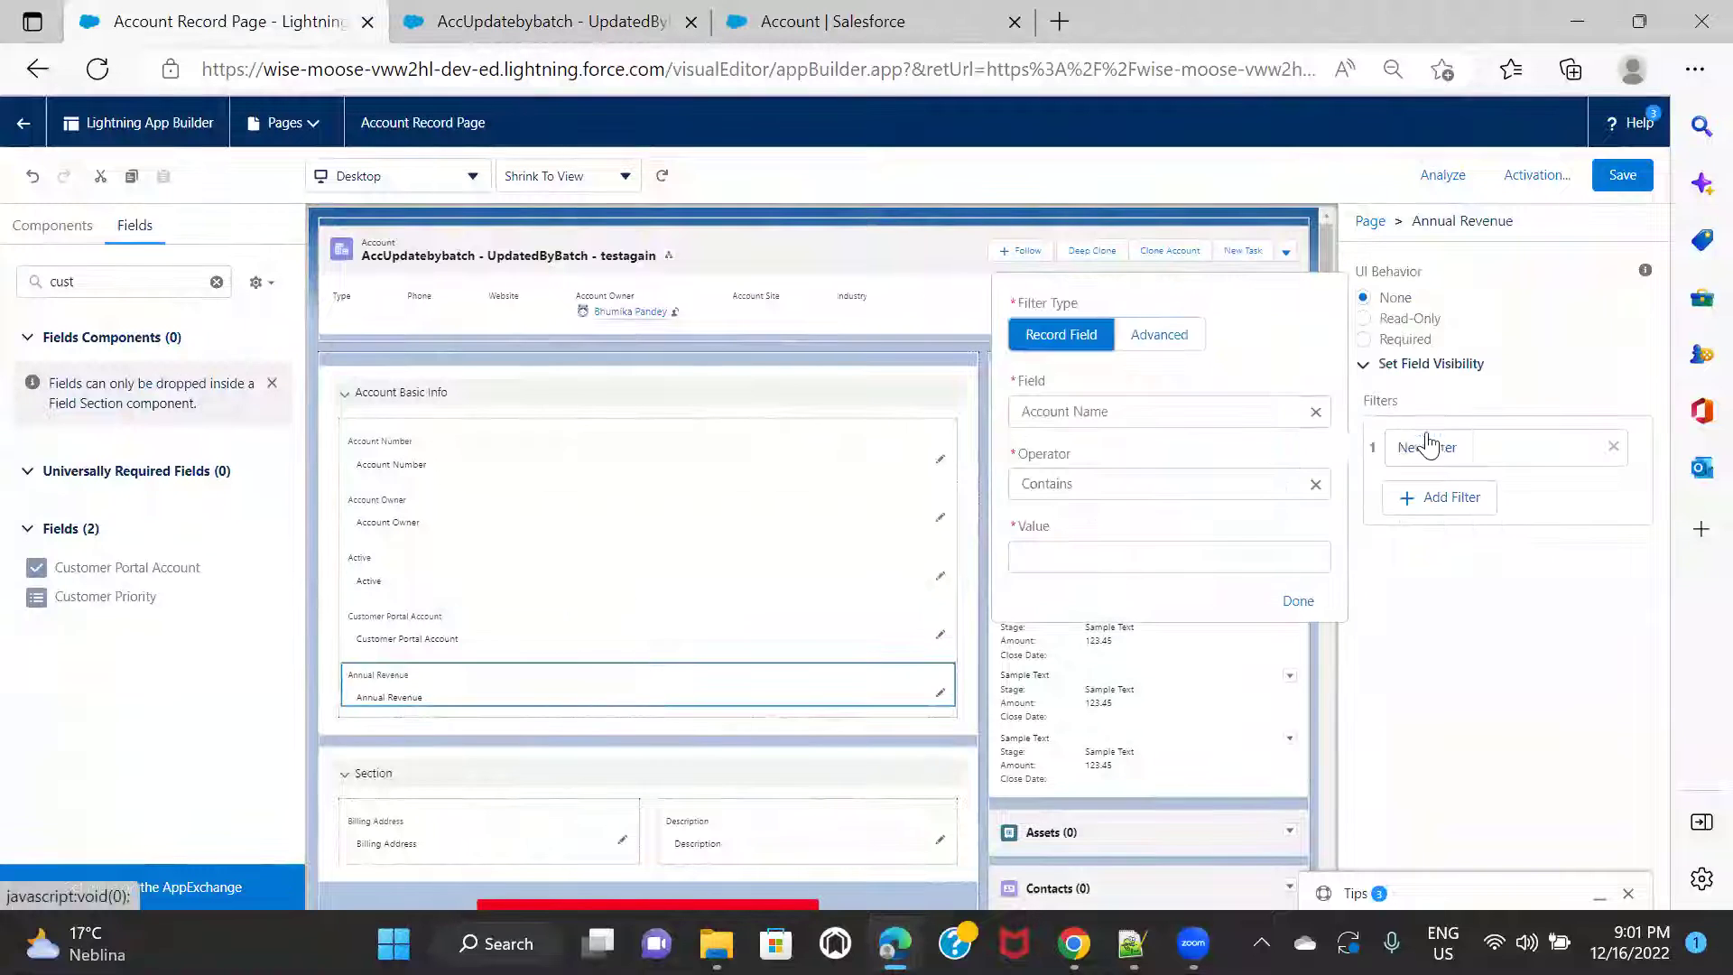
click(1133, 411)
text(cus)
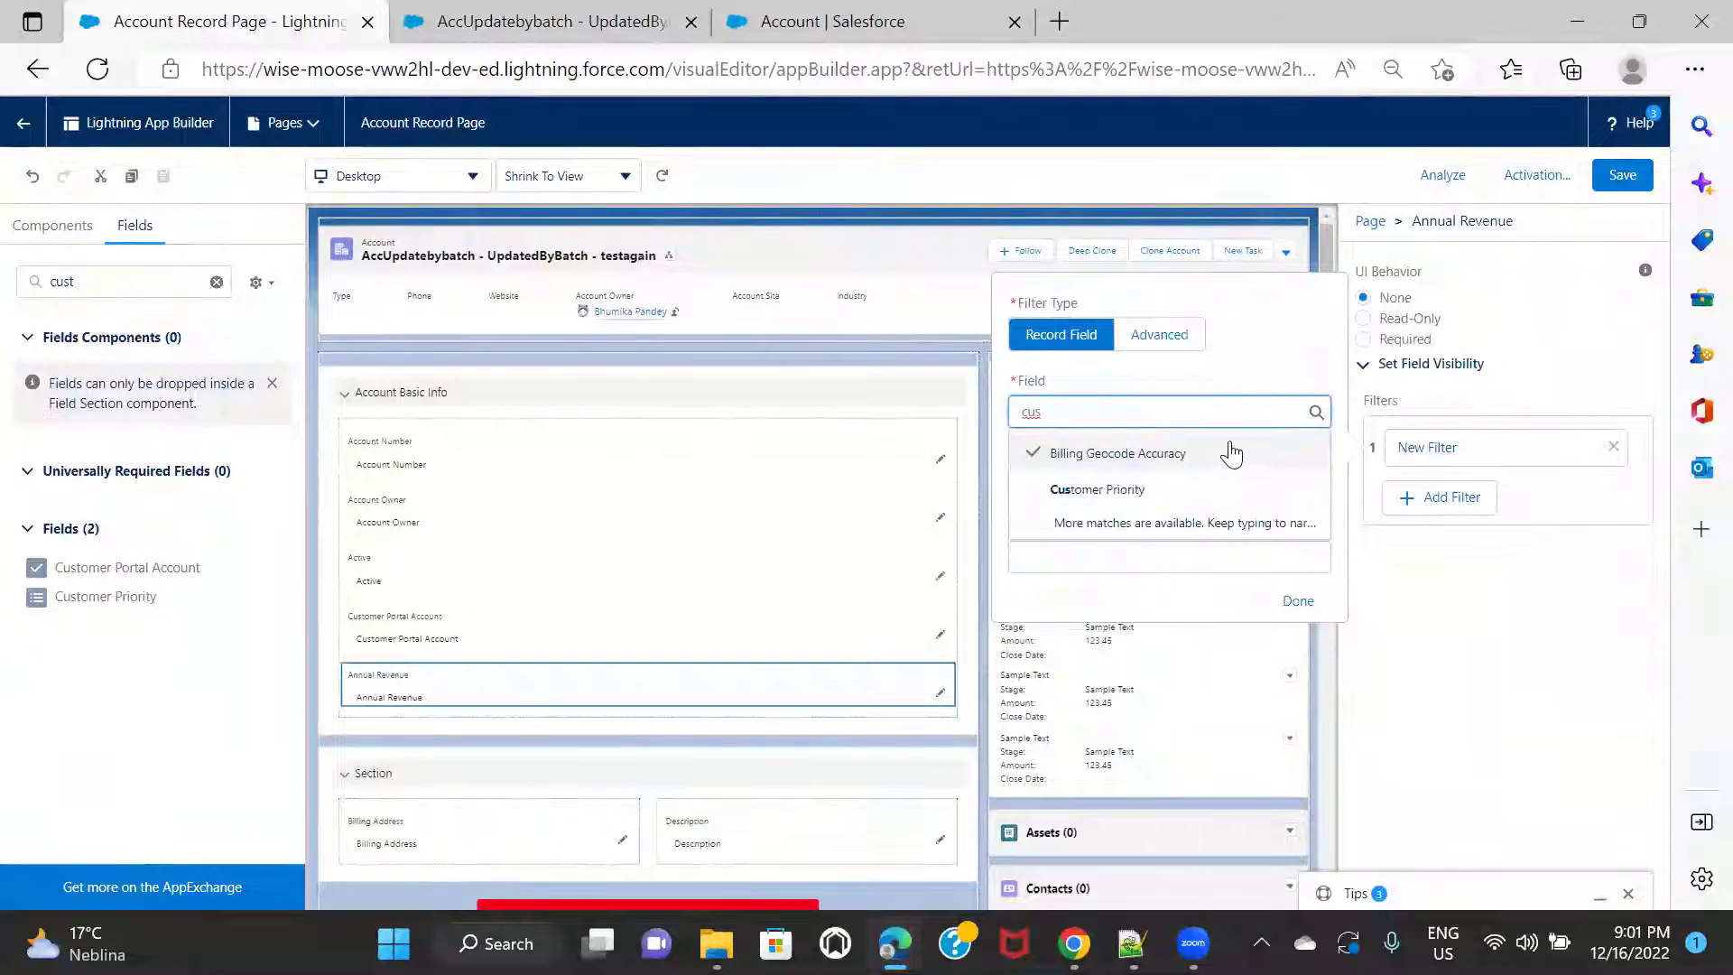
key(BackSpace)
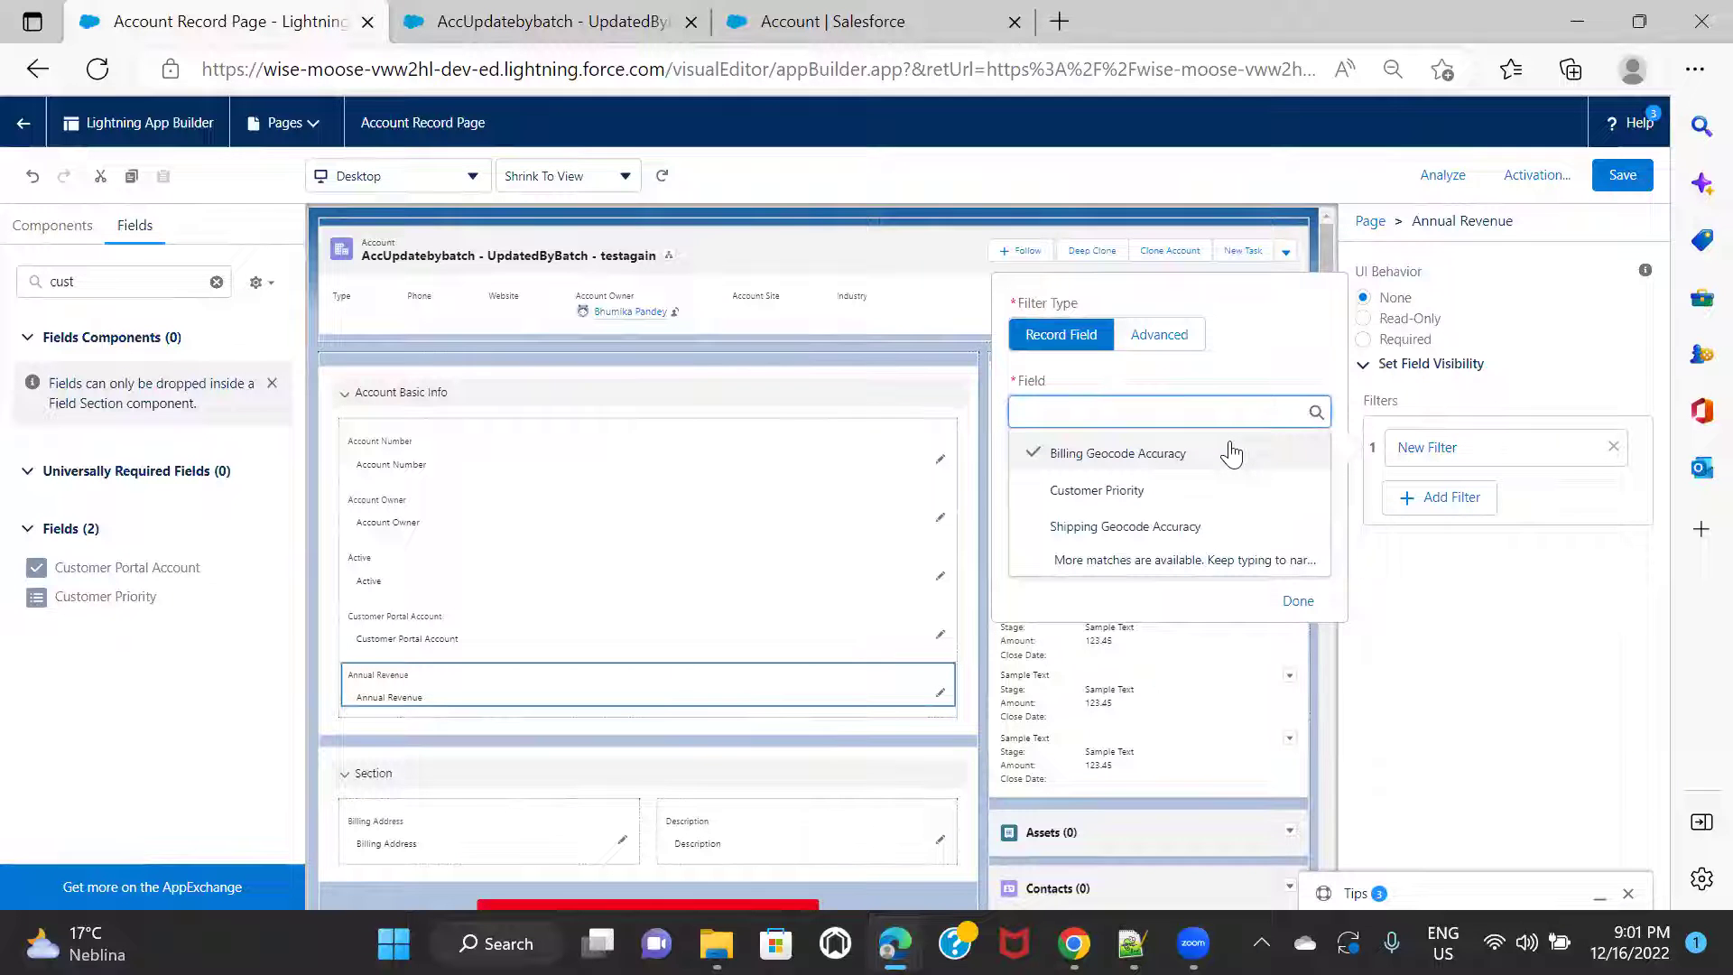
text(po)
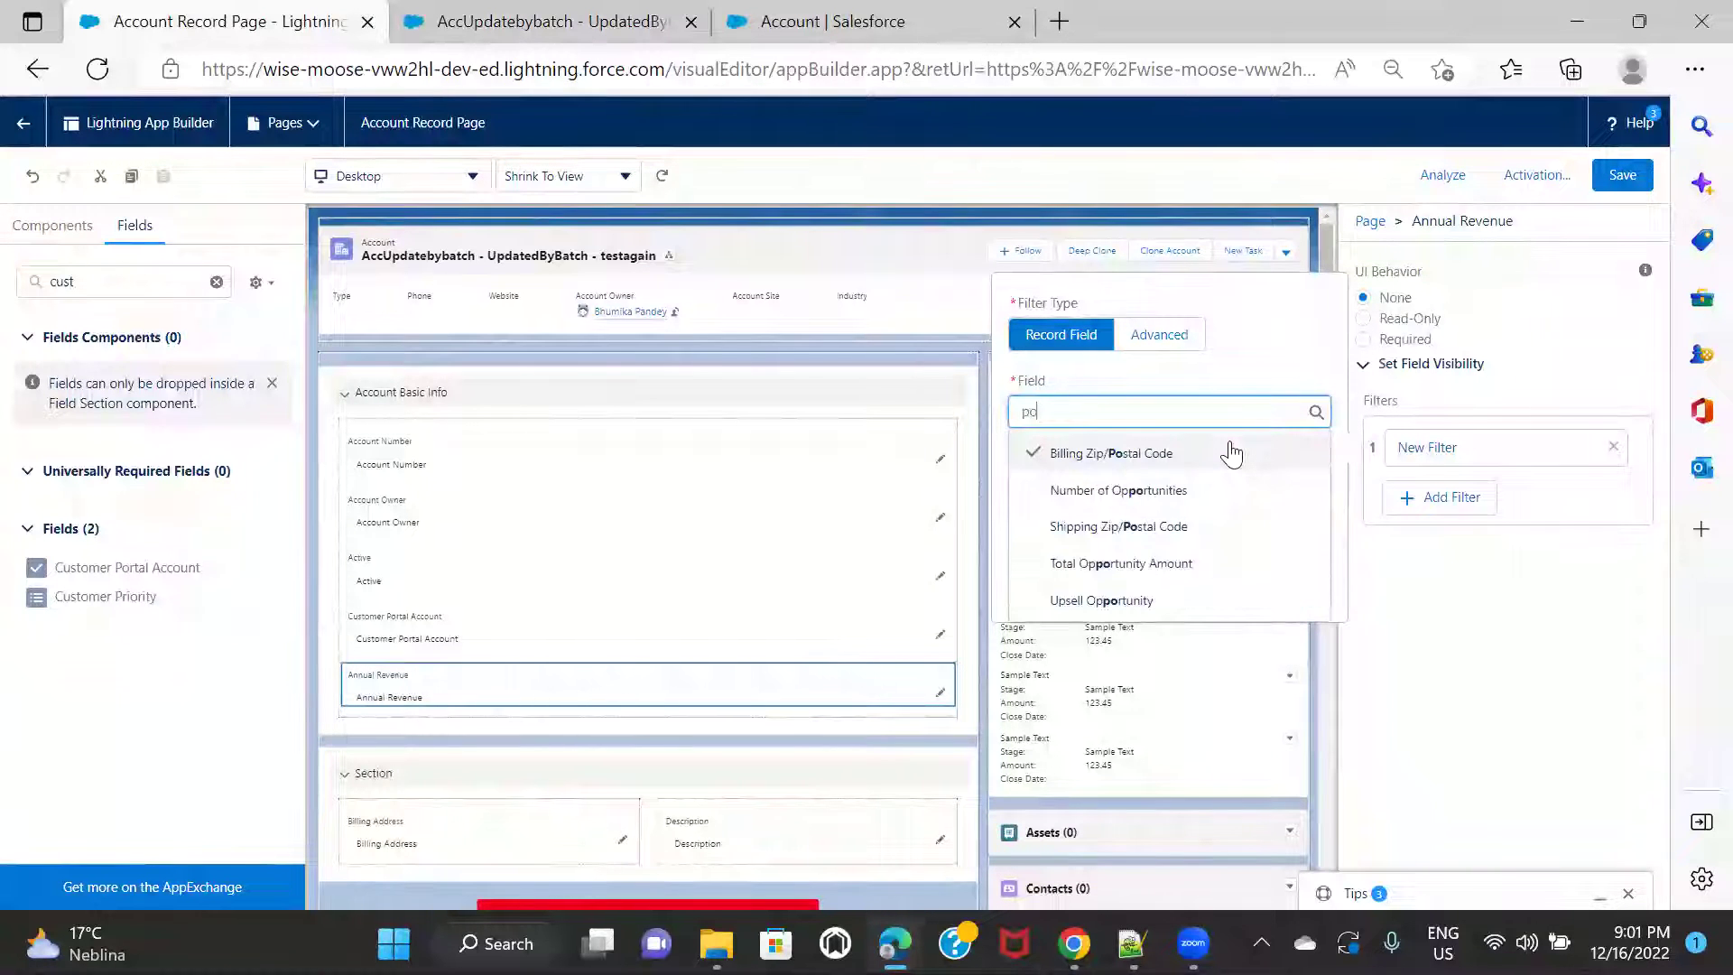
text(rt)
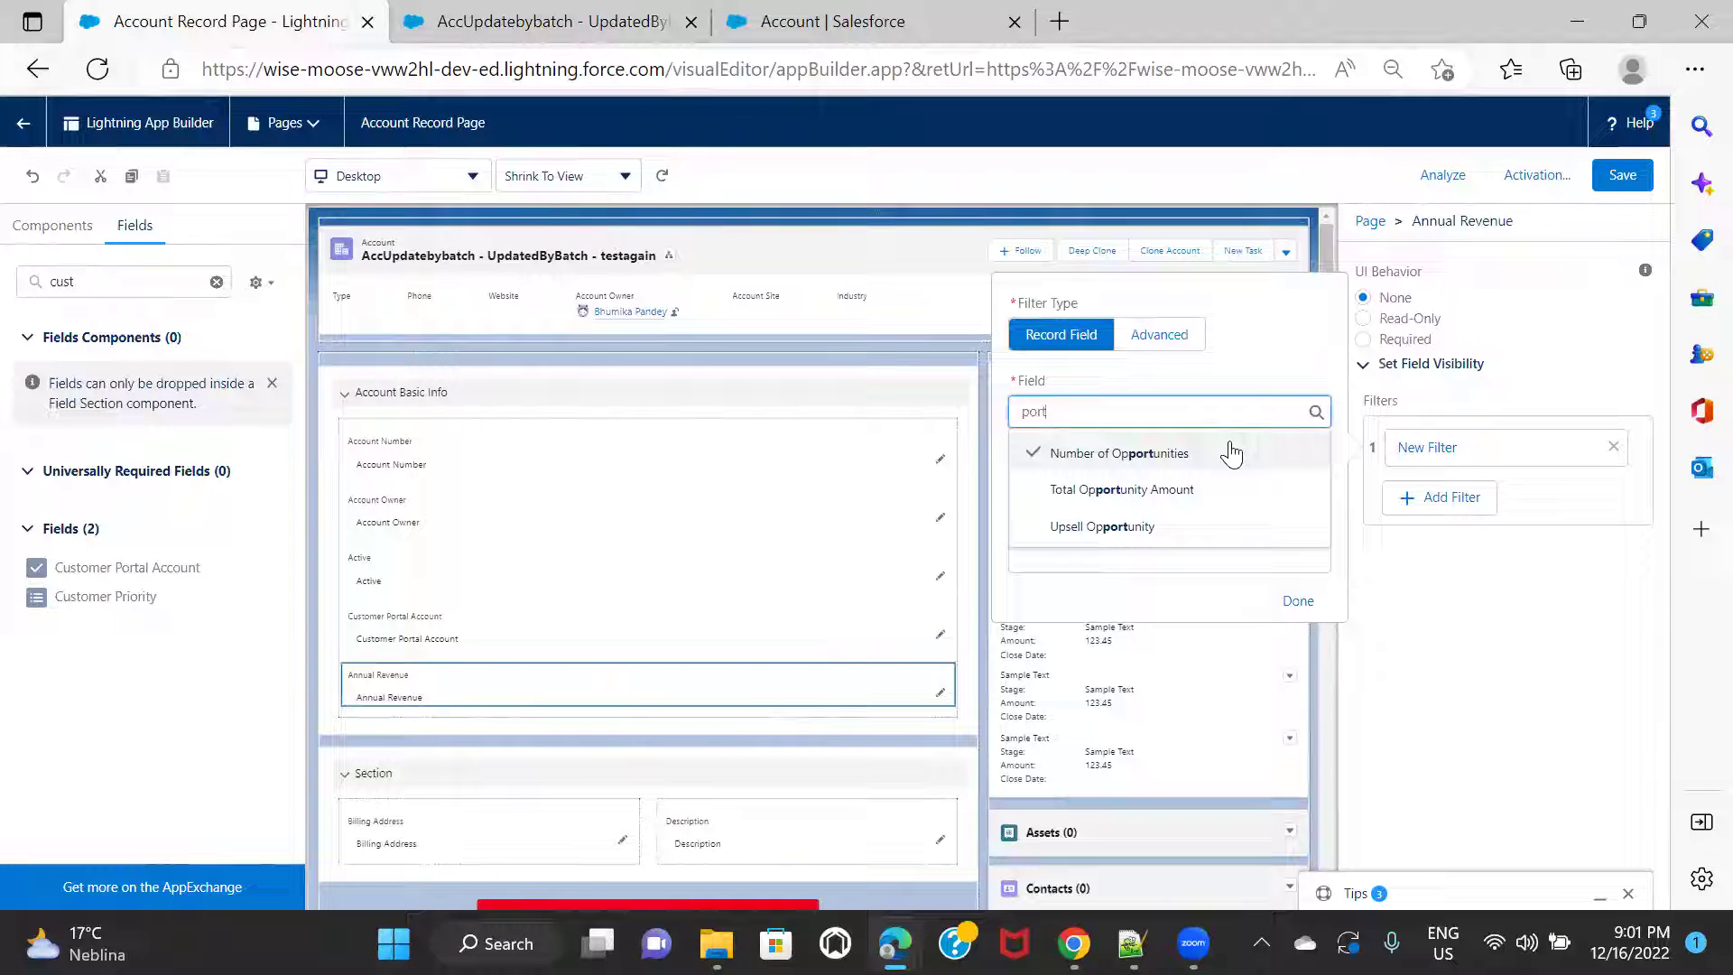
click(982, 642)
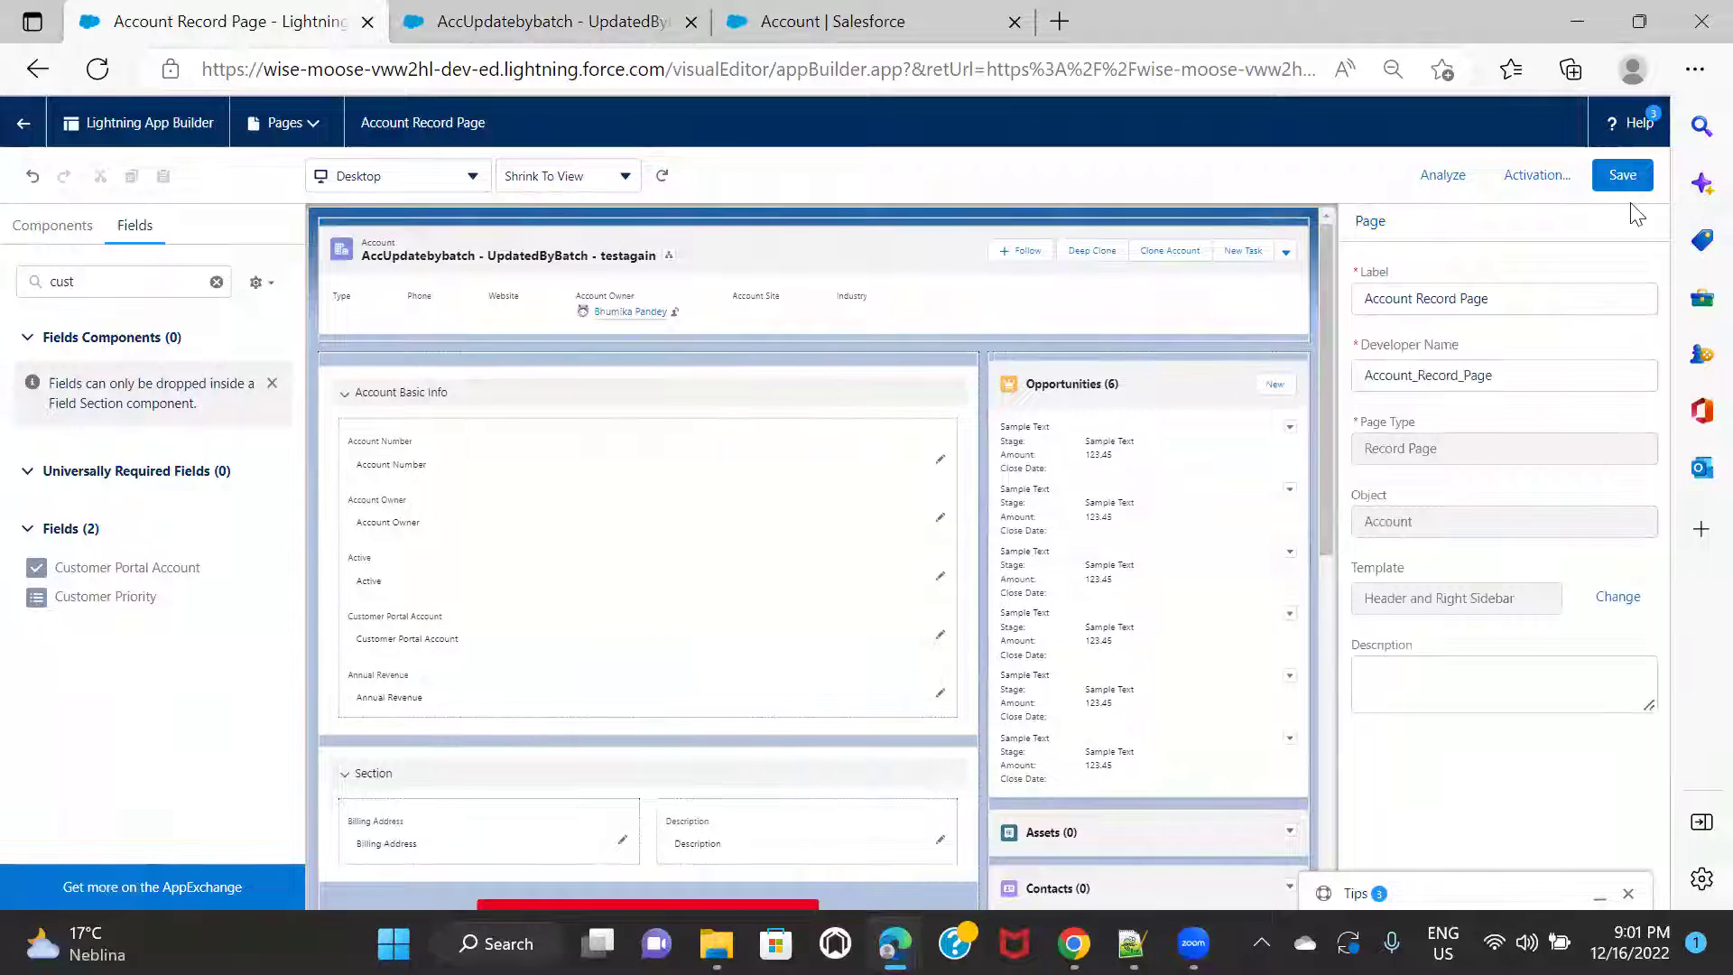
Save the record page, then delete the Annual Revenue field from Account Basic Info.
click(1634, 176)
click(1114, 593)
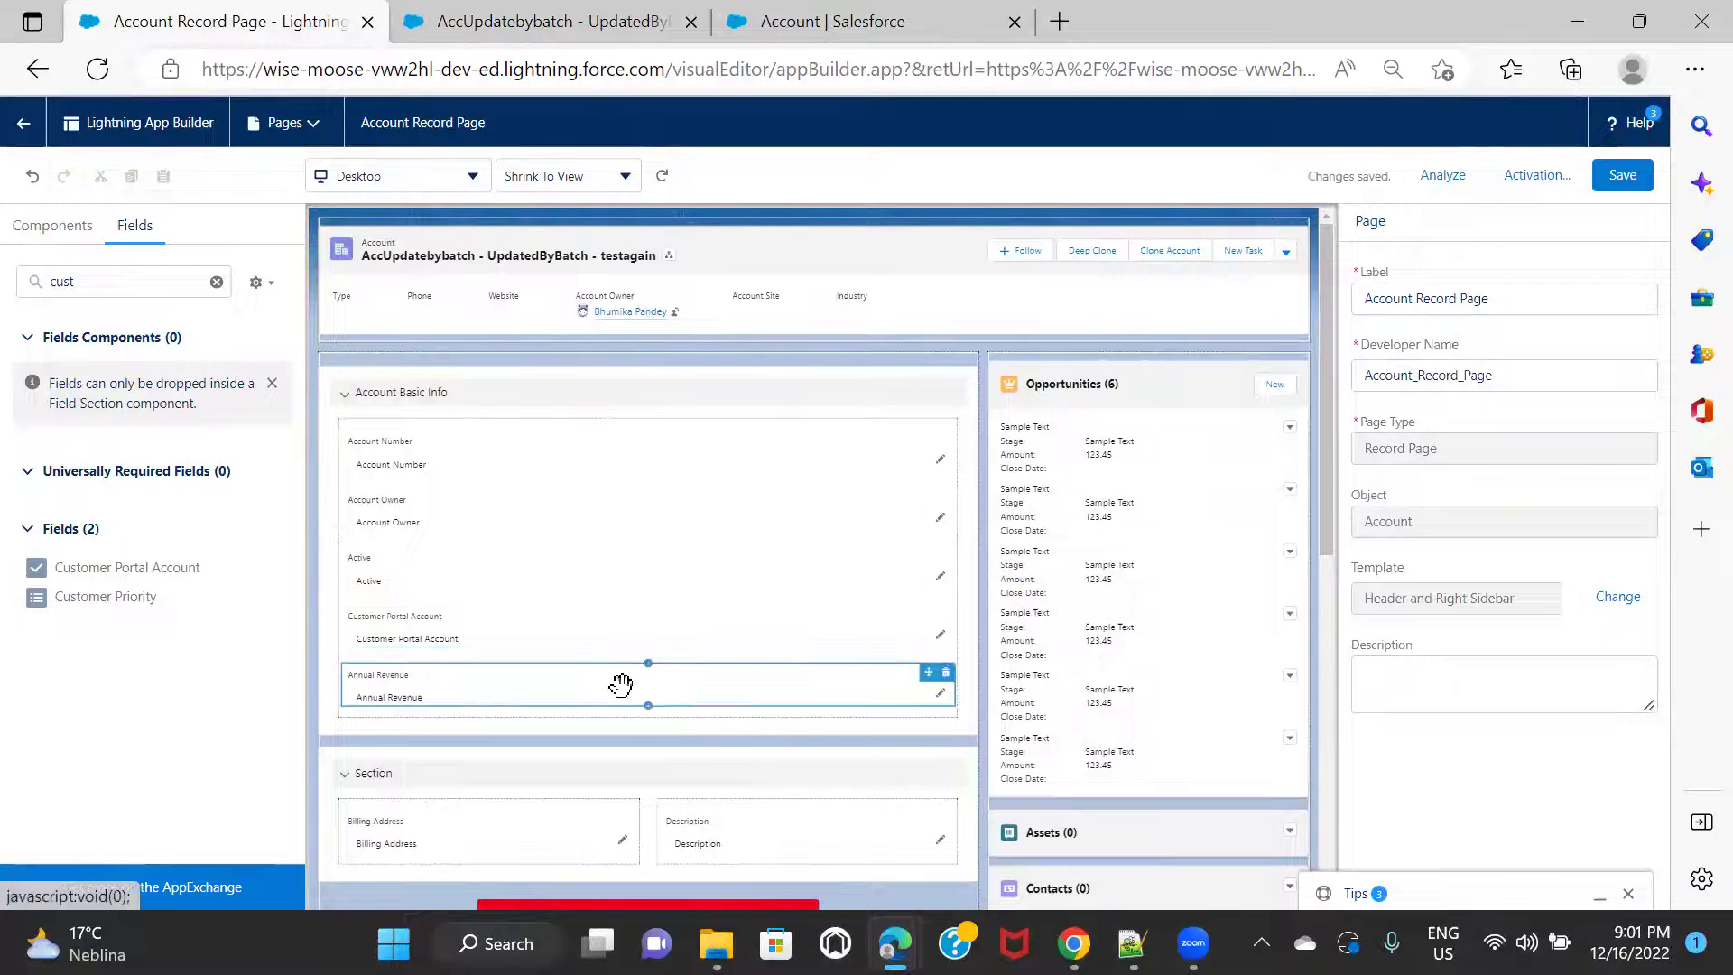
click(621, 685)
click(1442, 427)
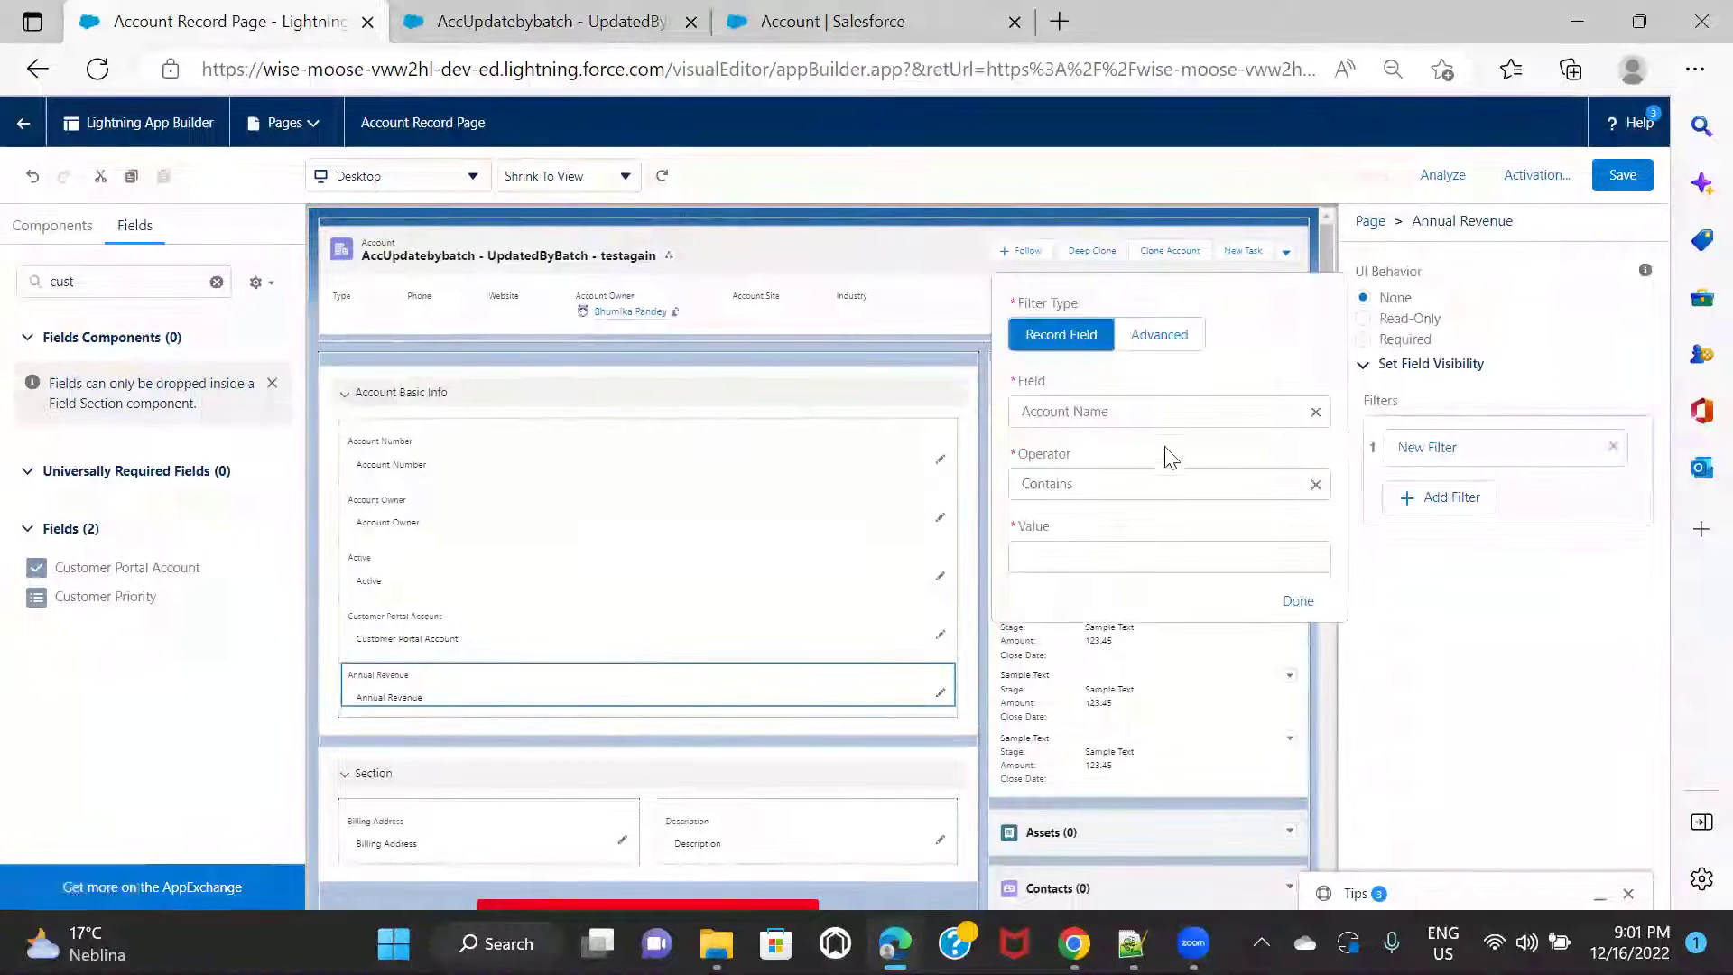
click(1178, 411)
scroll(1181, 503, down, 3)
scroll(1183, 503, down, 3)
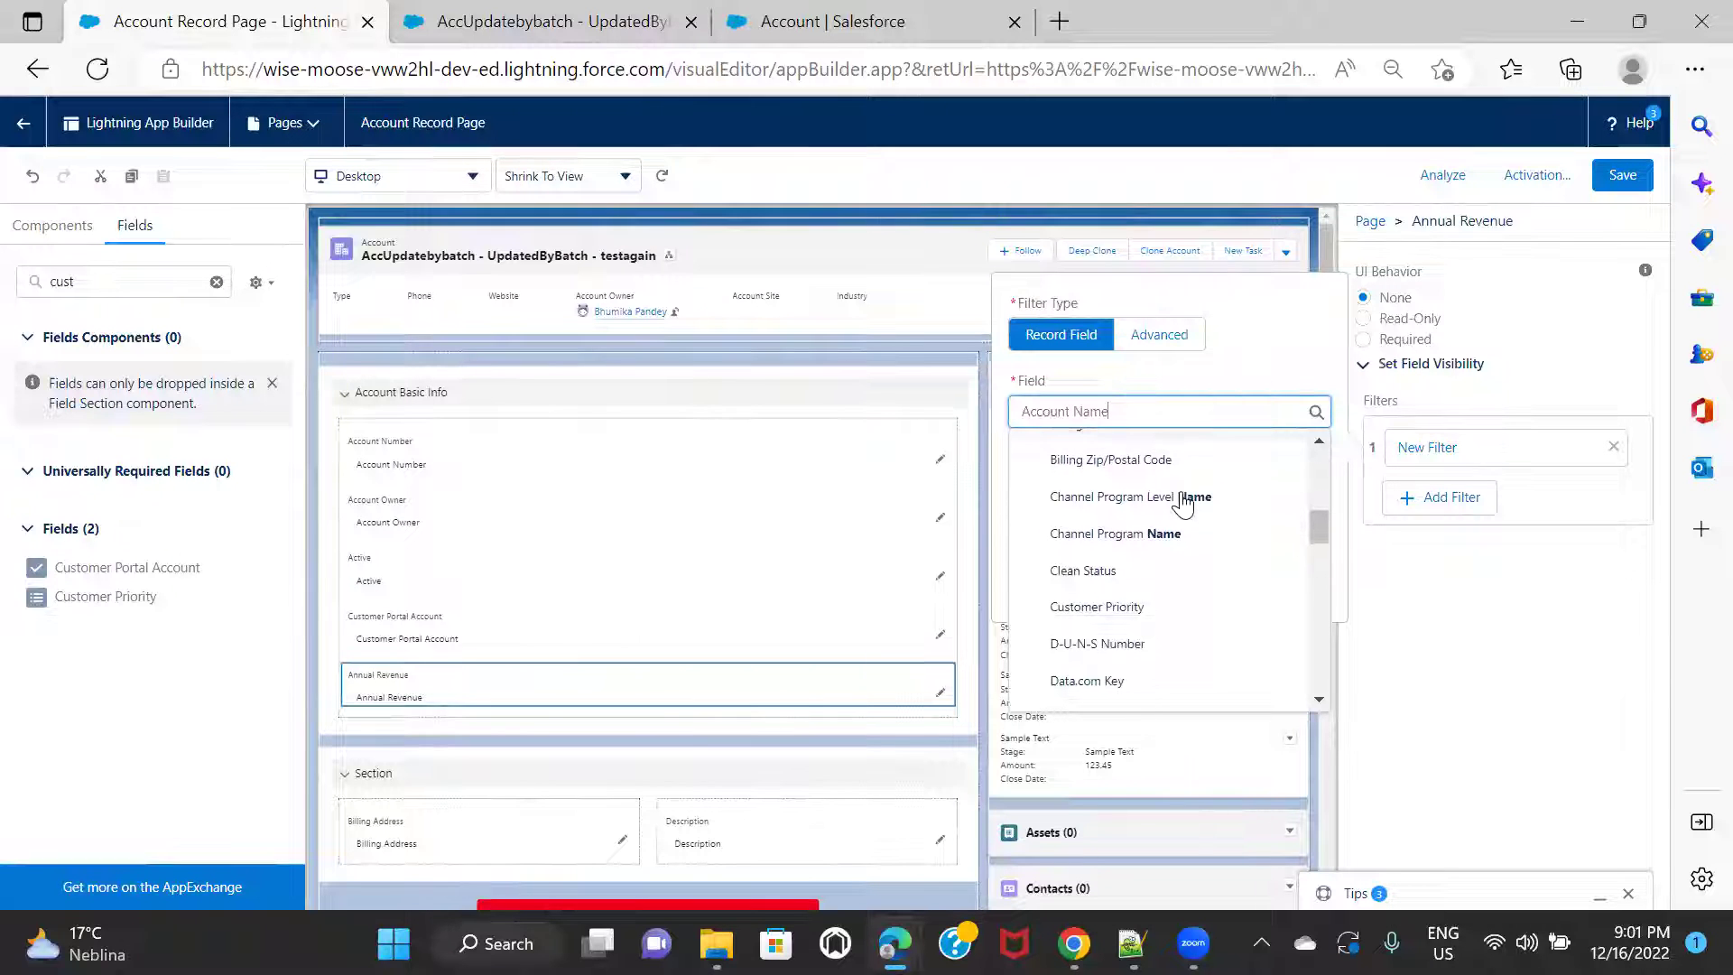
scroll(1182, 504, down, 3)
scroll(1183, 503, down, 2)
scroll(1182, 503, down, 1)
scroll(1183, 504, down, 2)
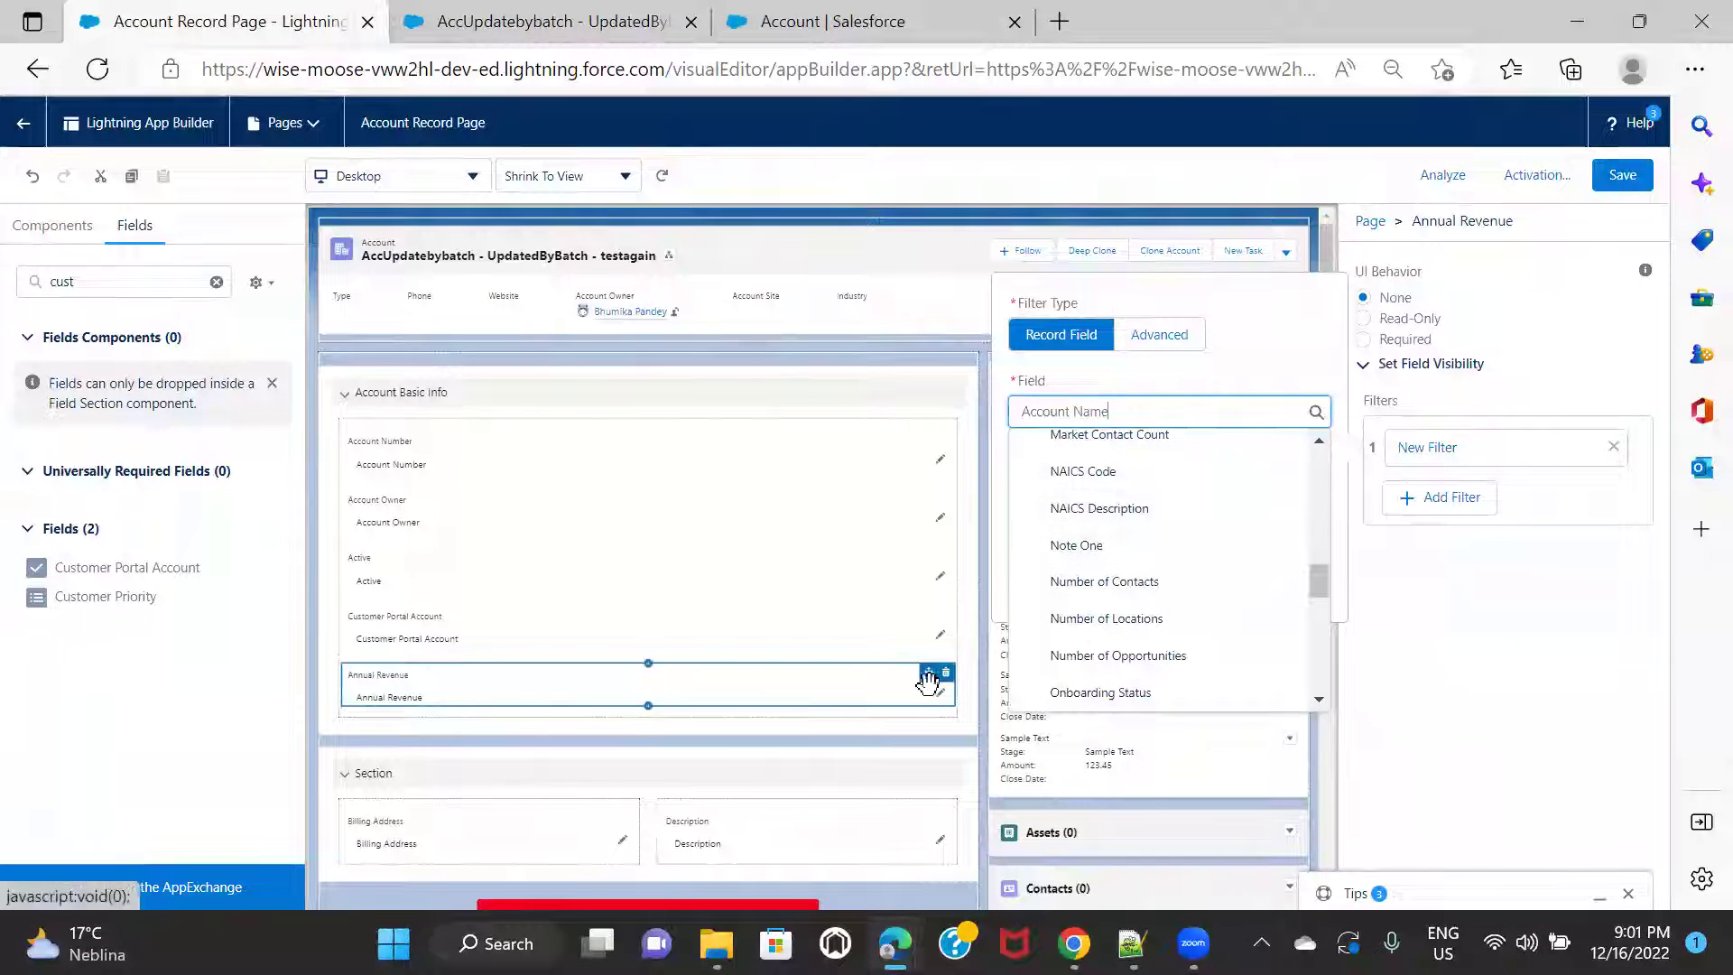
click(945, 673)
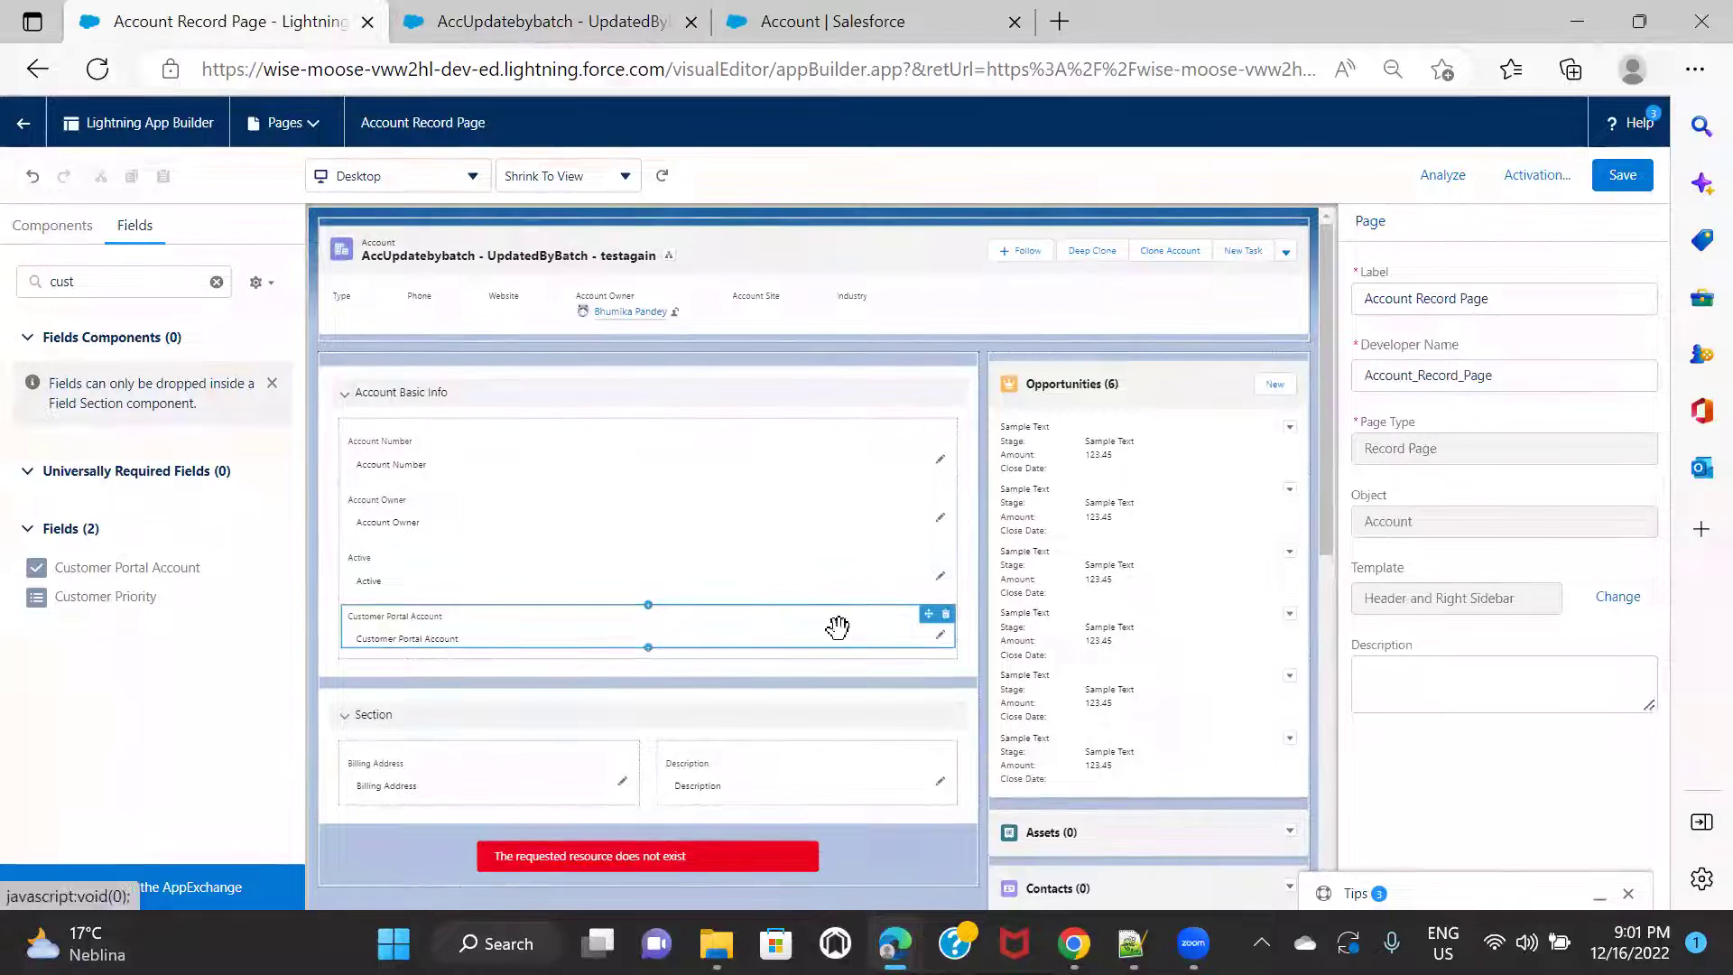
Delete Customer Portal Account from Account Basic Info and bring up Account's Setup fields list.
click(946, 615)
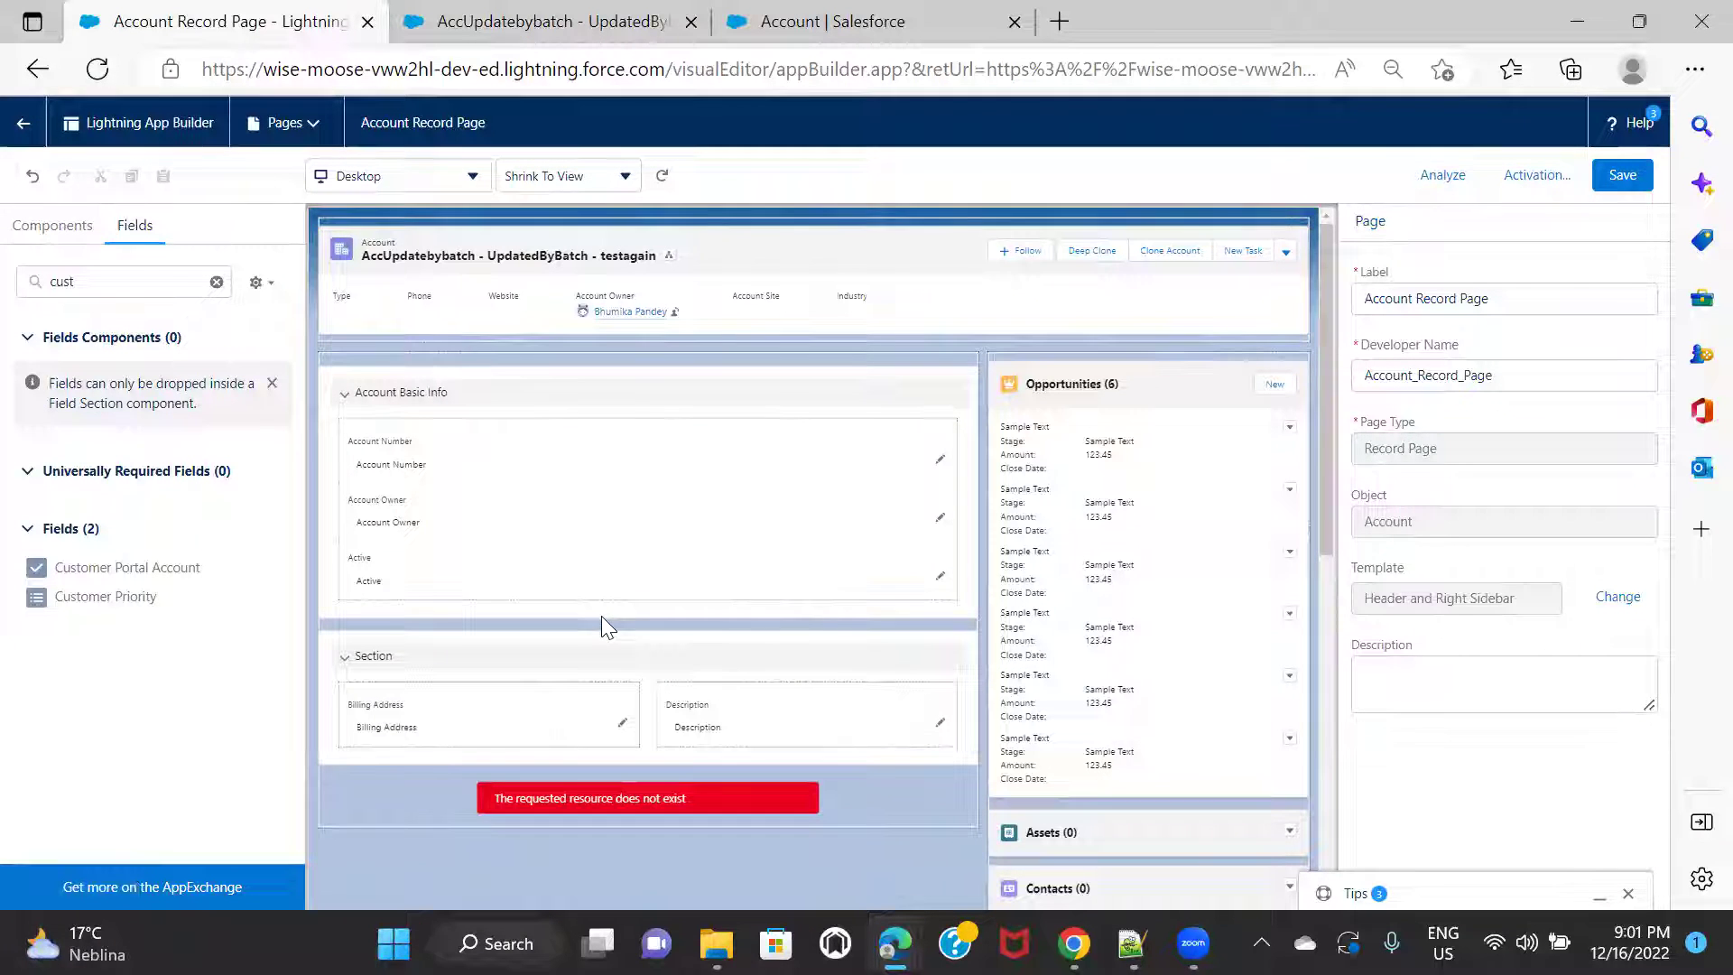
click(862, 25)
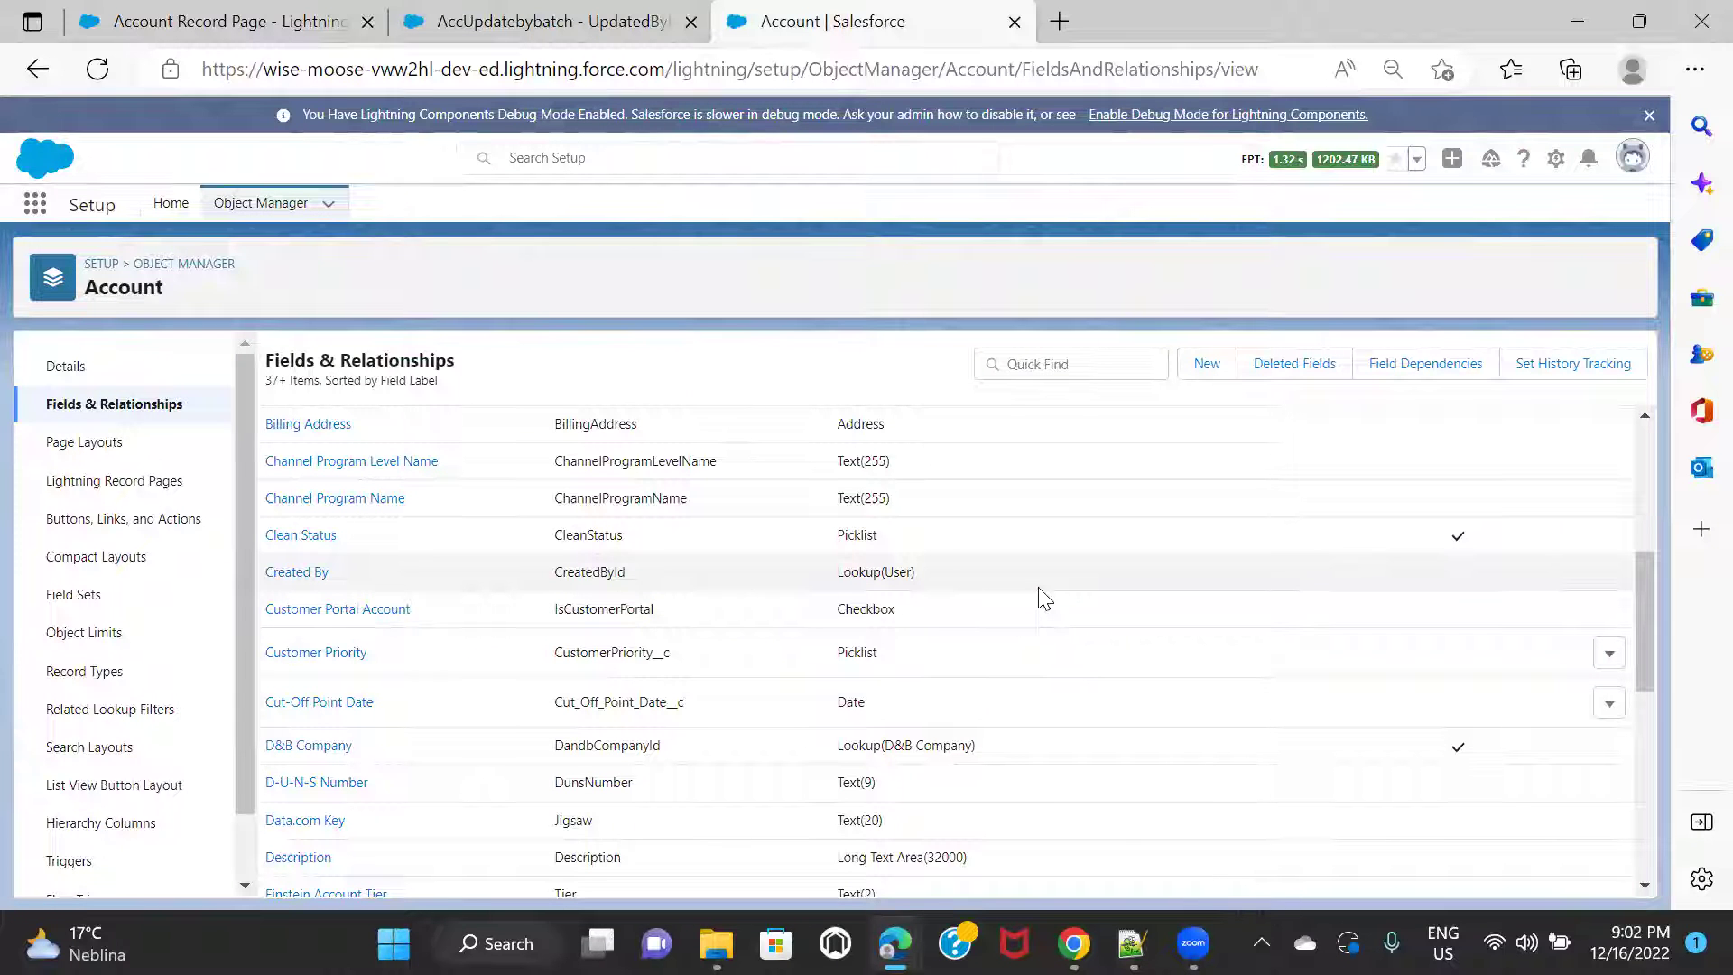
Scroll through Account's Fields & Relationships list, then return to the Account Record Page editor.
scroll(1044, 599, down, 4)
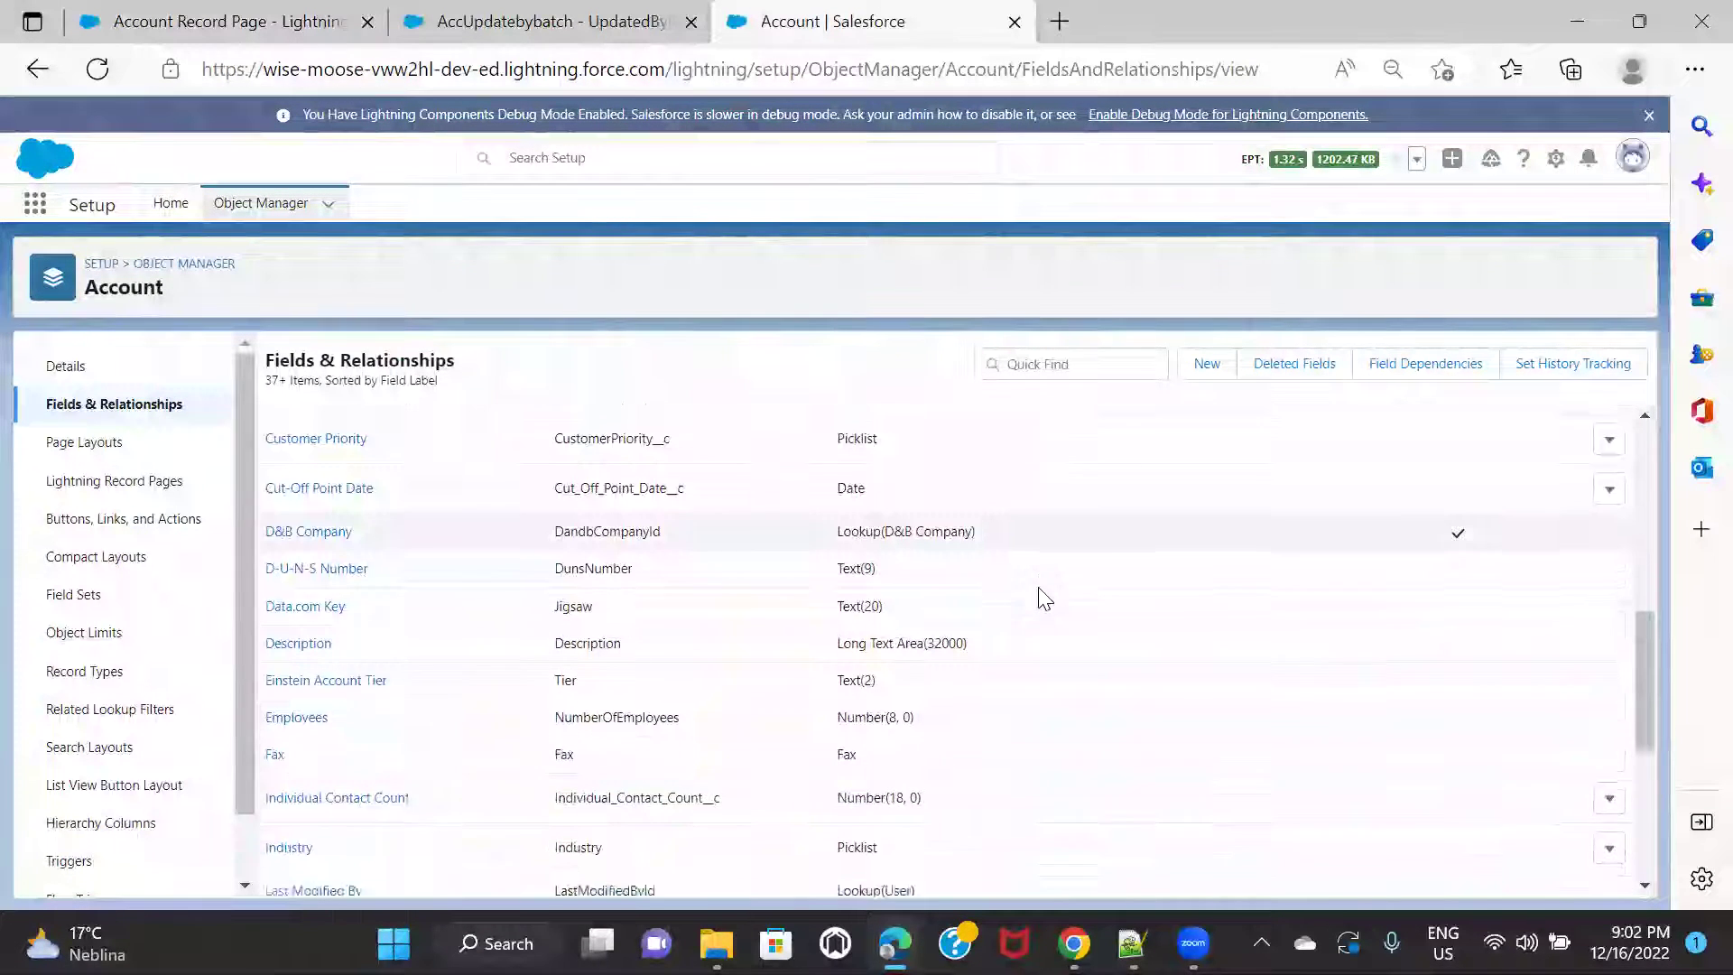
scroll(1044, 598, down, 4)
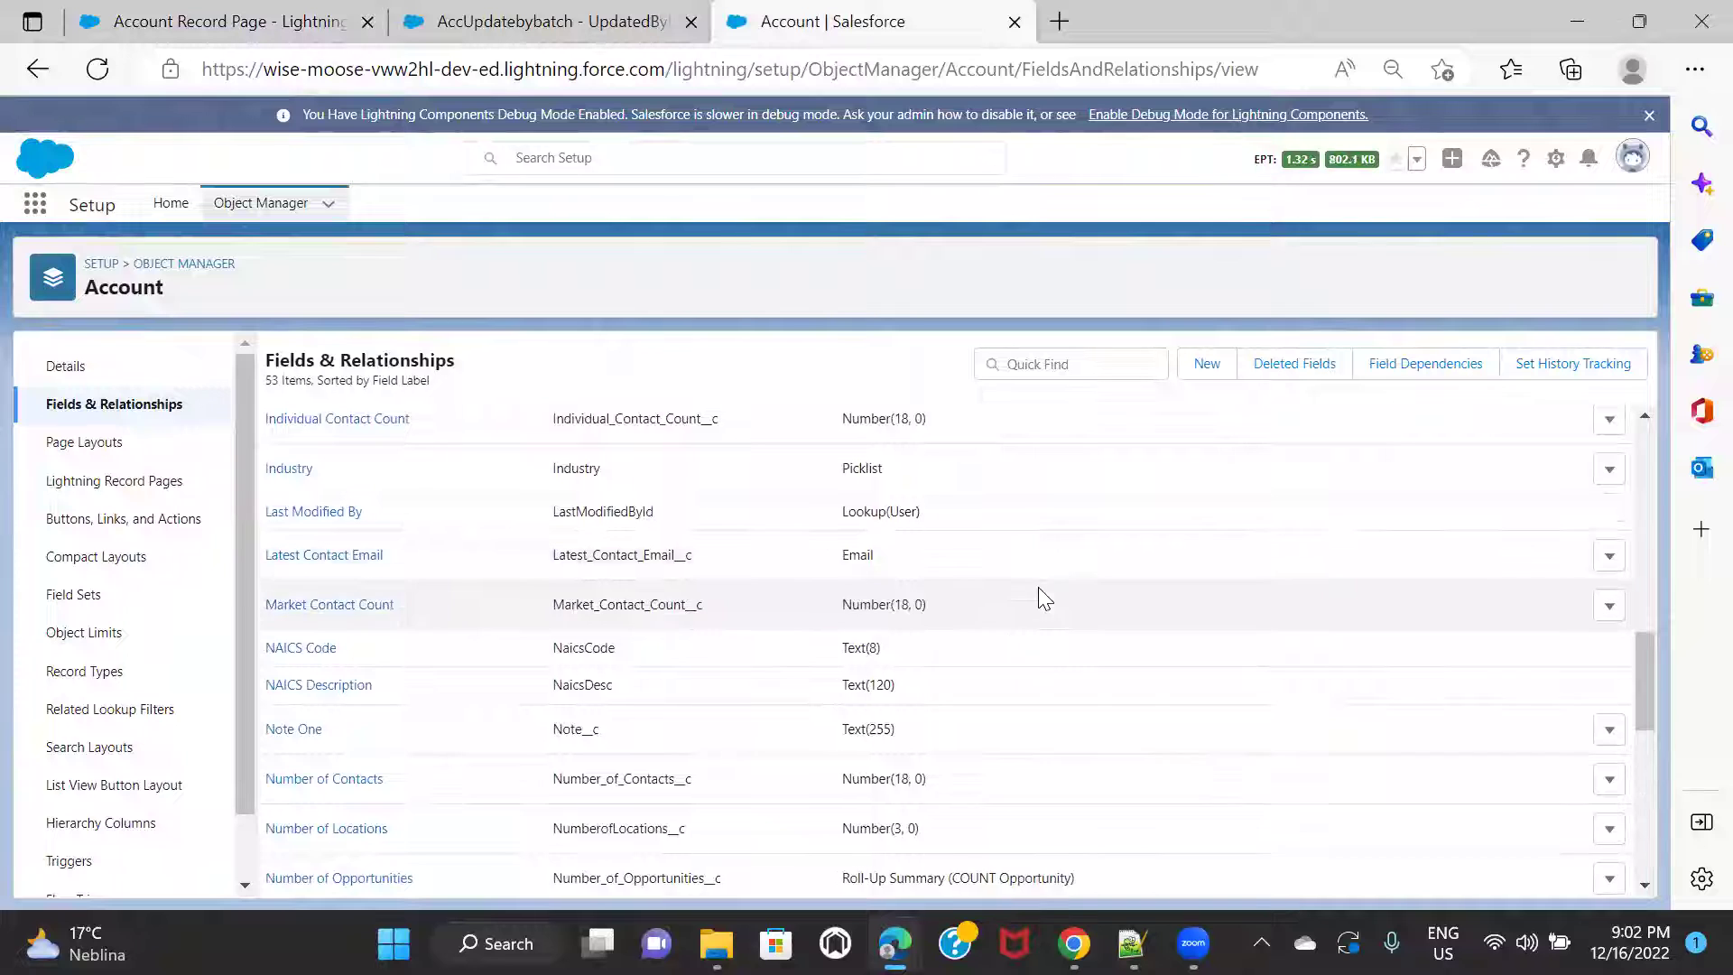
scroll(1044, 598, down, 3)
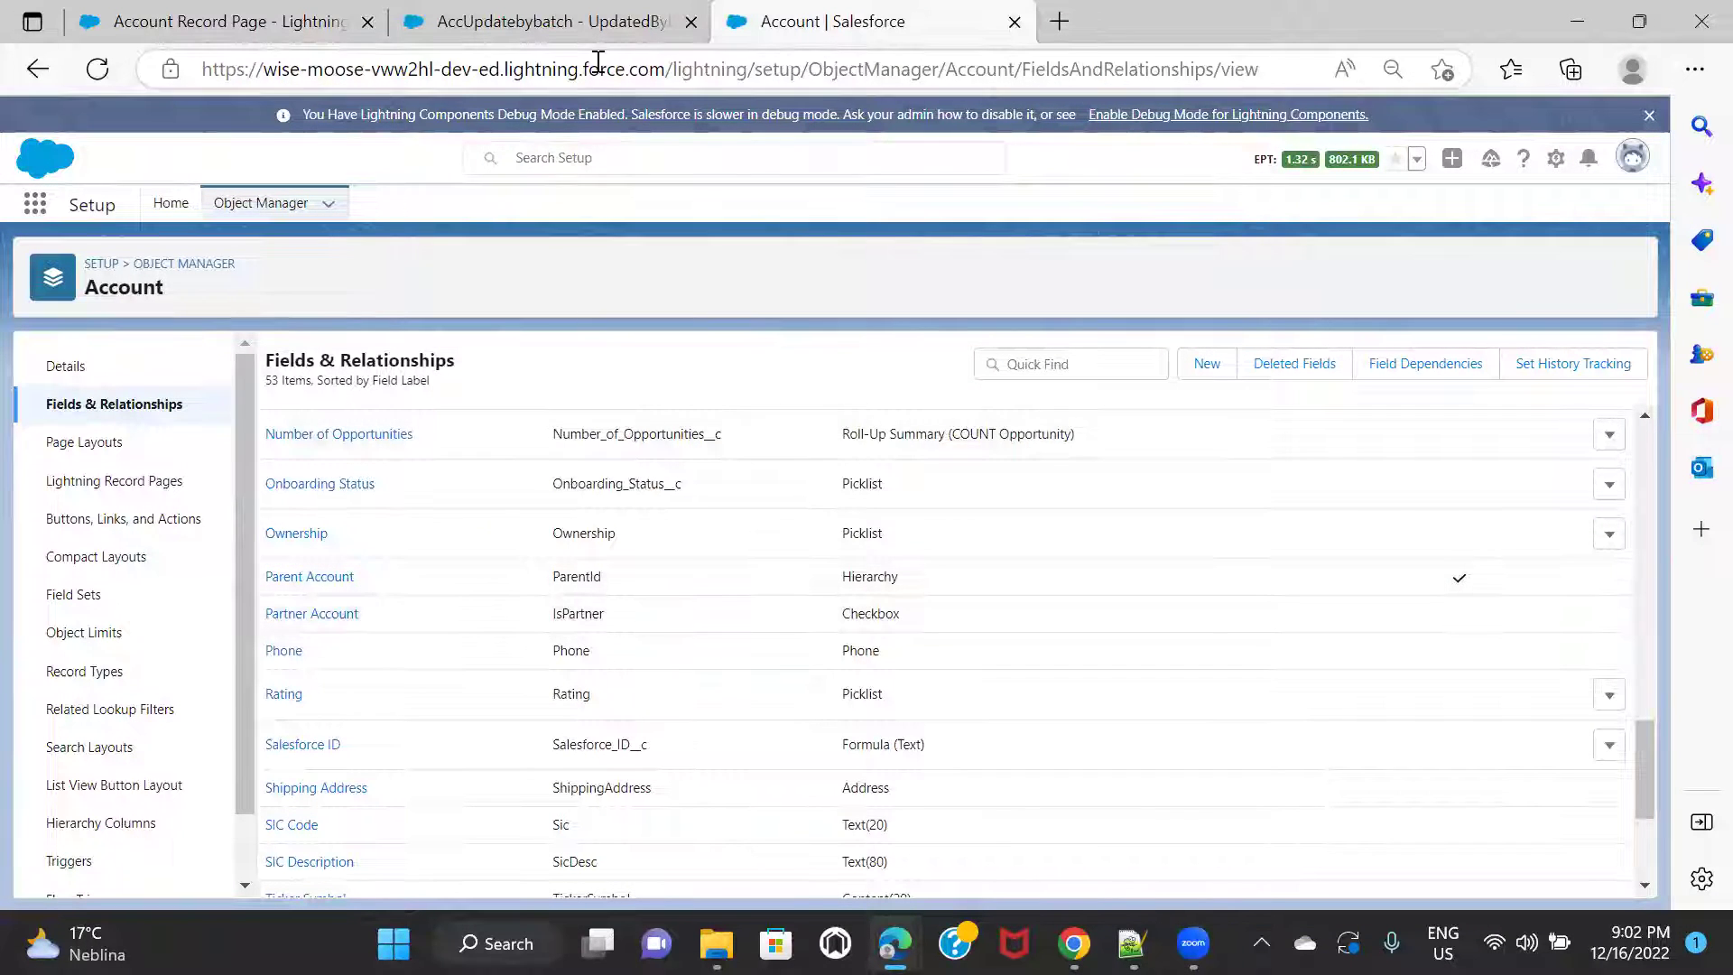
click(542, 21)
click(221, 32)
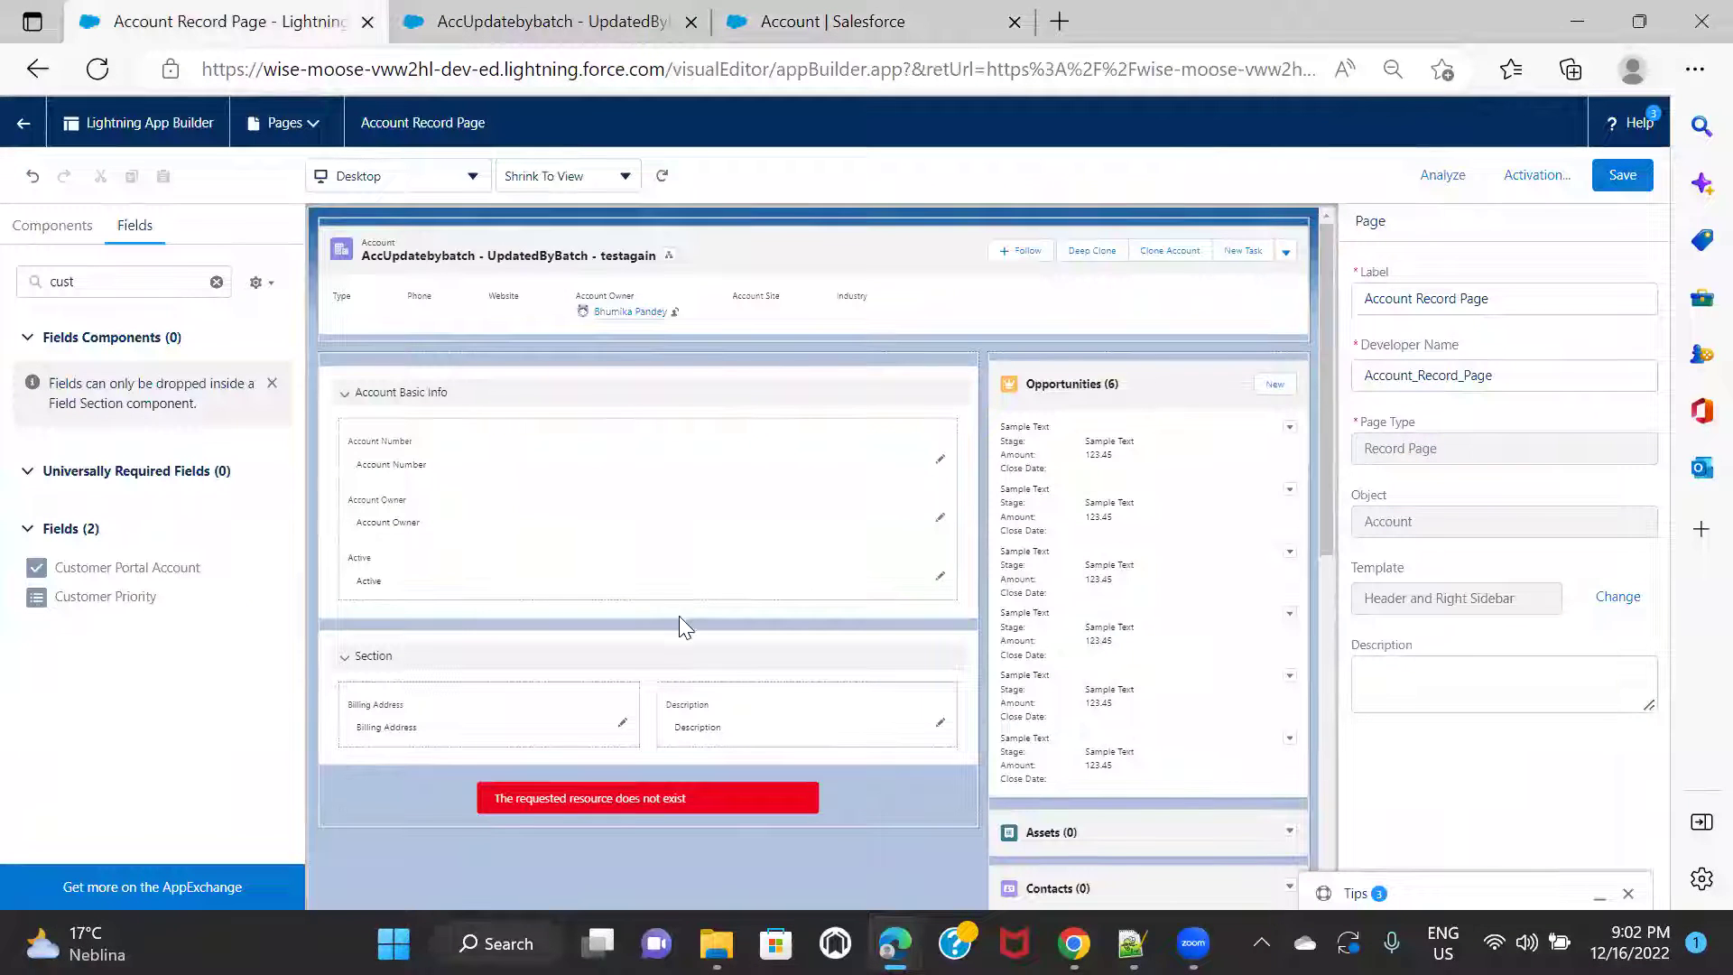
Search fields for 'annu' and add Annual Revenue to Account Basic Info.
click(104, 286)
key(BackSpace)
text(annu)
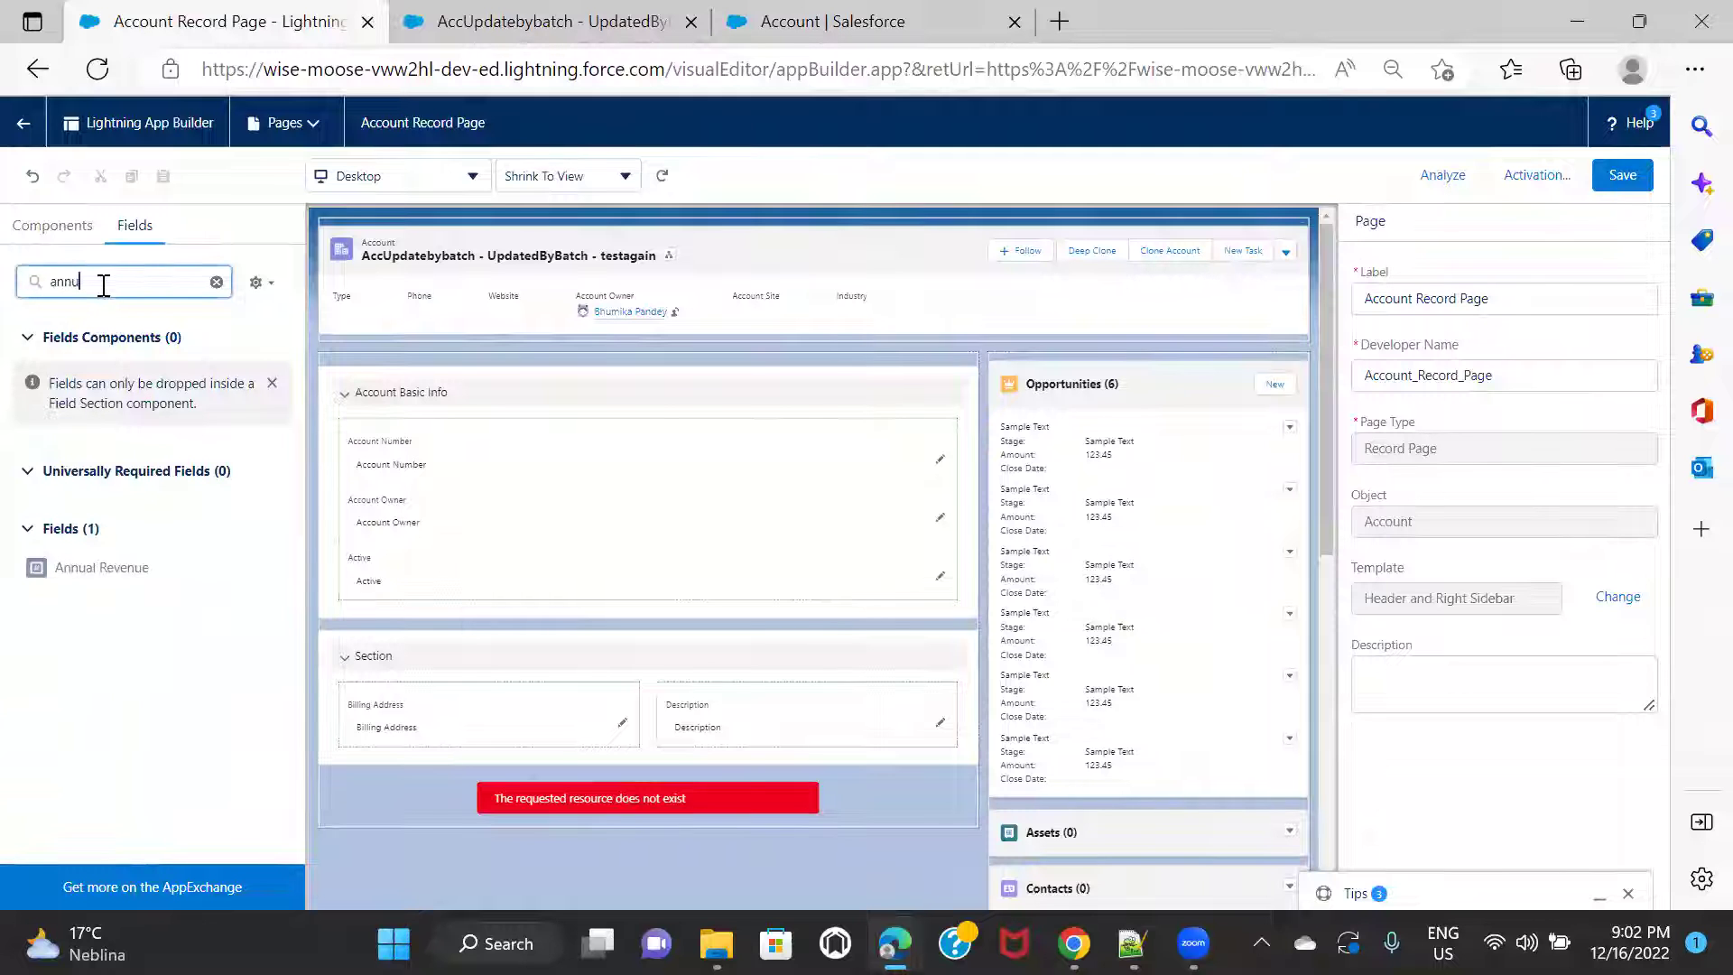
drag(122, 570, 365, 598)
Search fields for 'part' and place Partner Account above Annual Revenue.
click(124, 280)
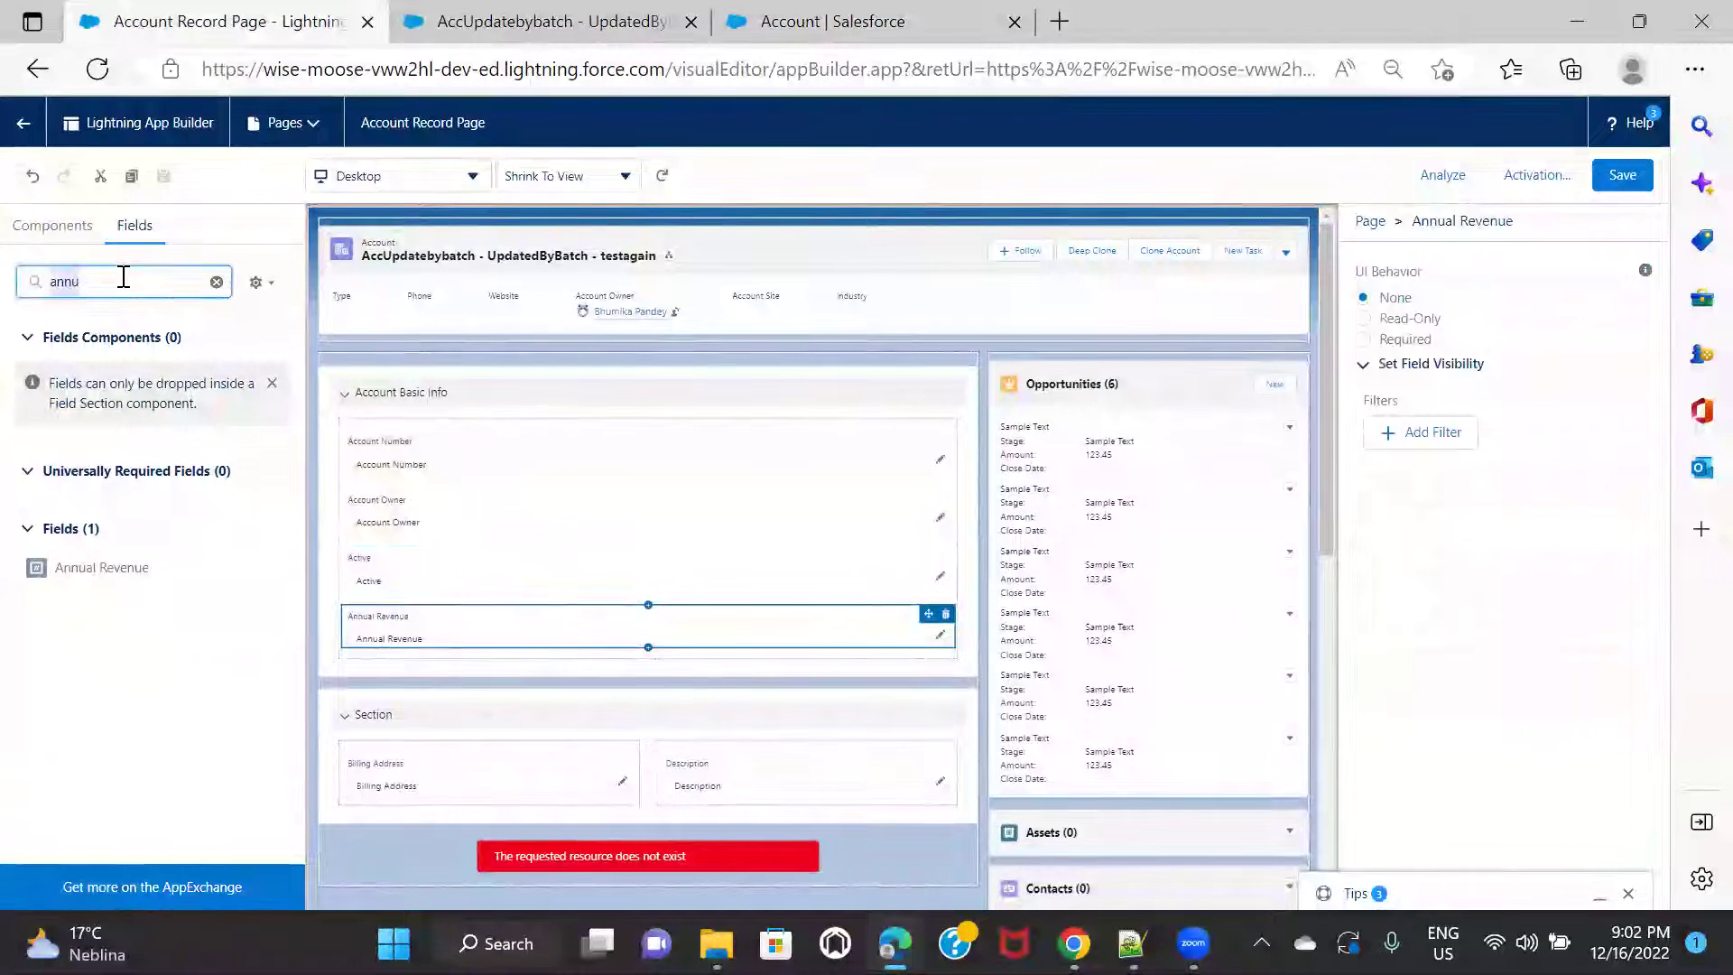
text(part)
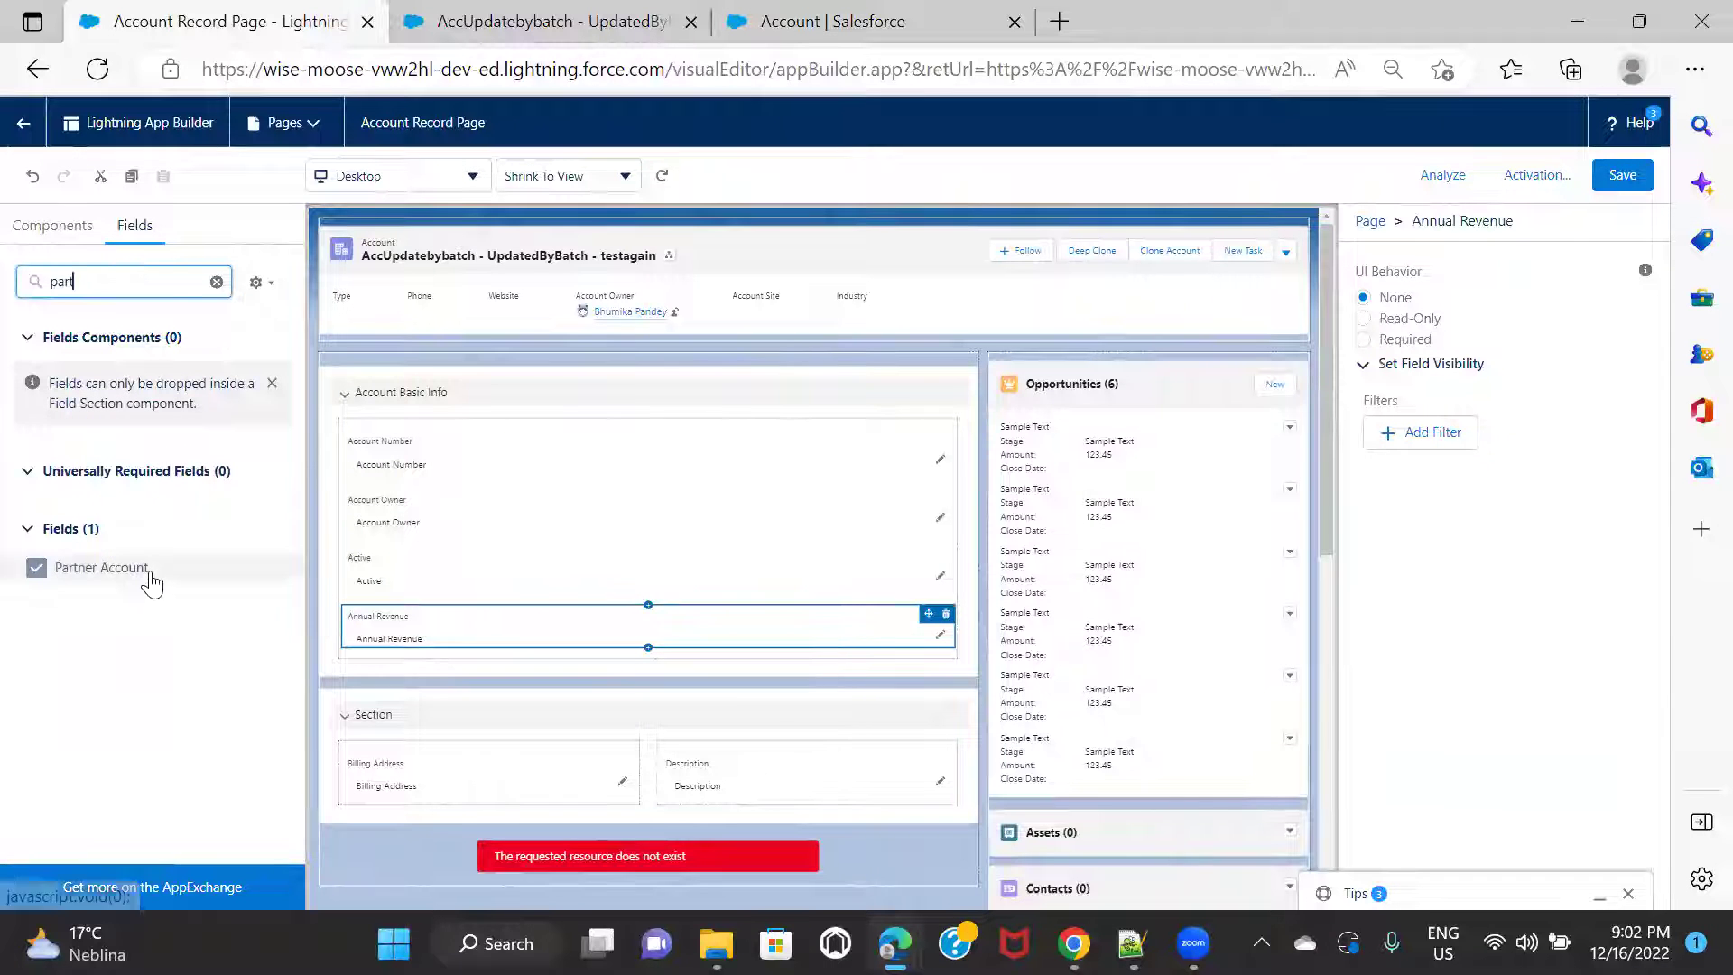
drag(150, 569, 437, 608)
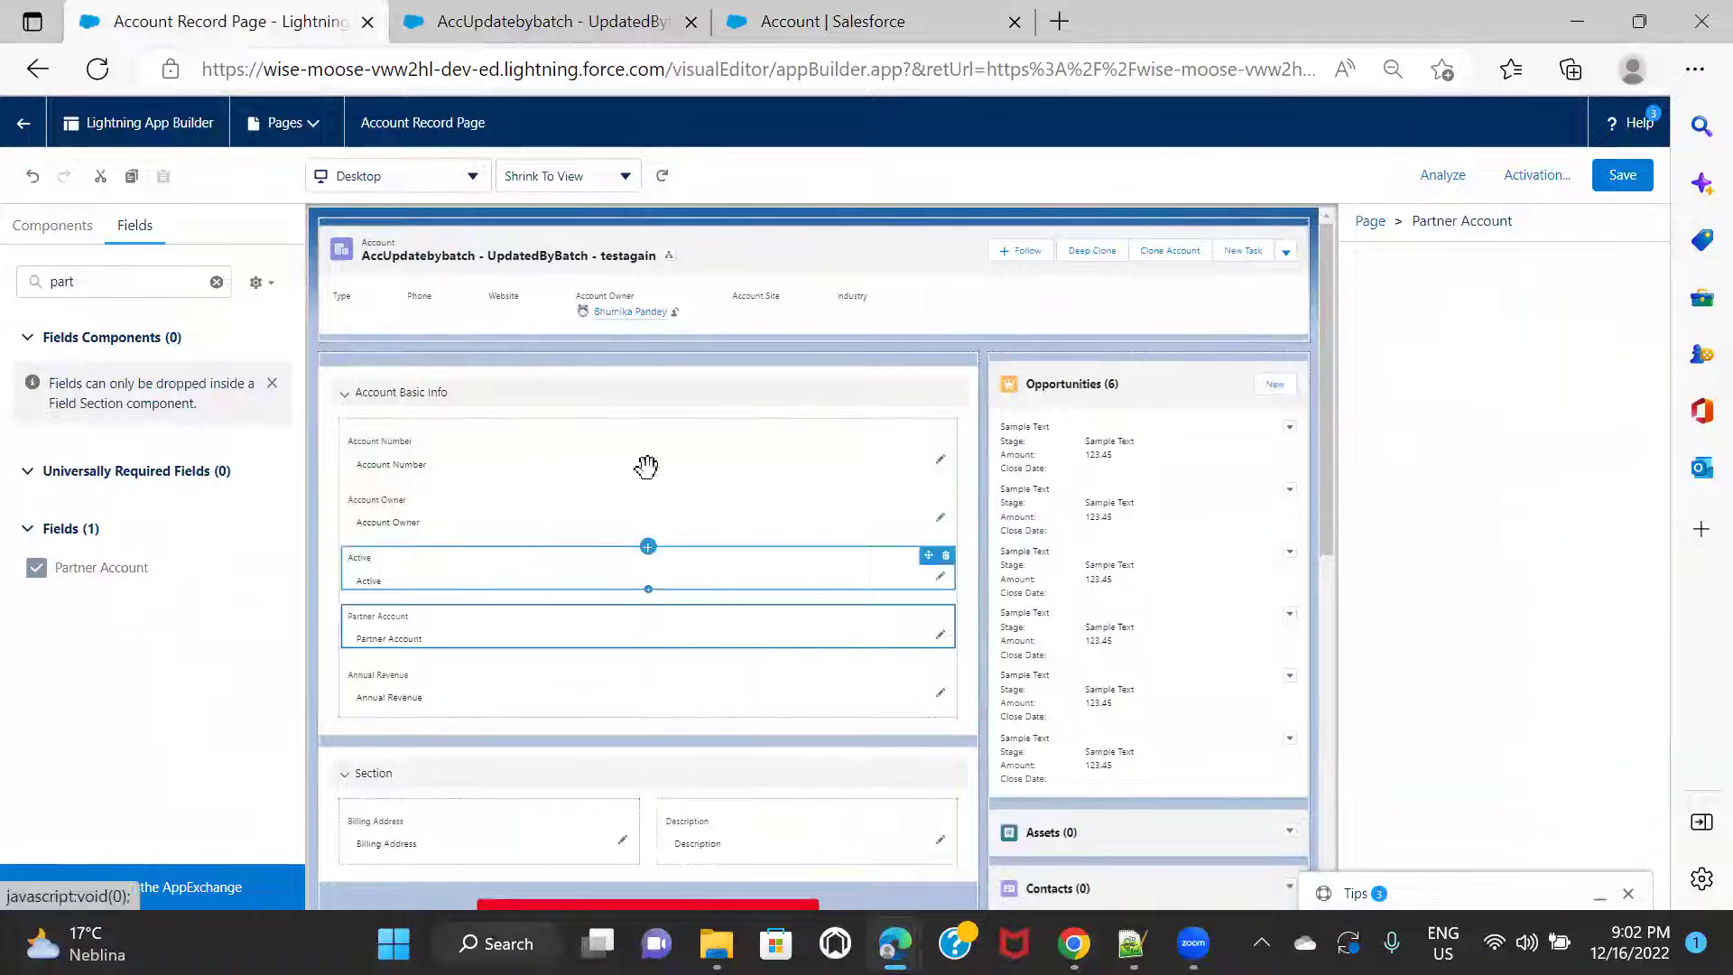
click(790, 25)
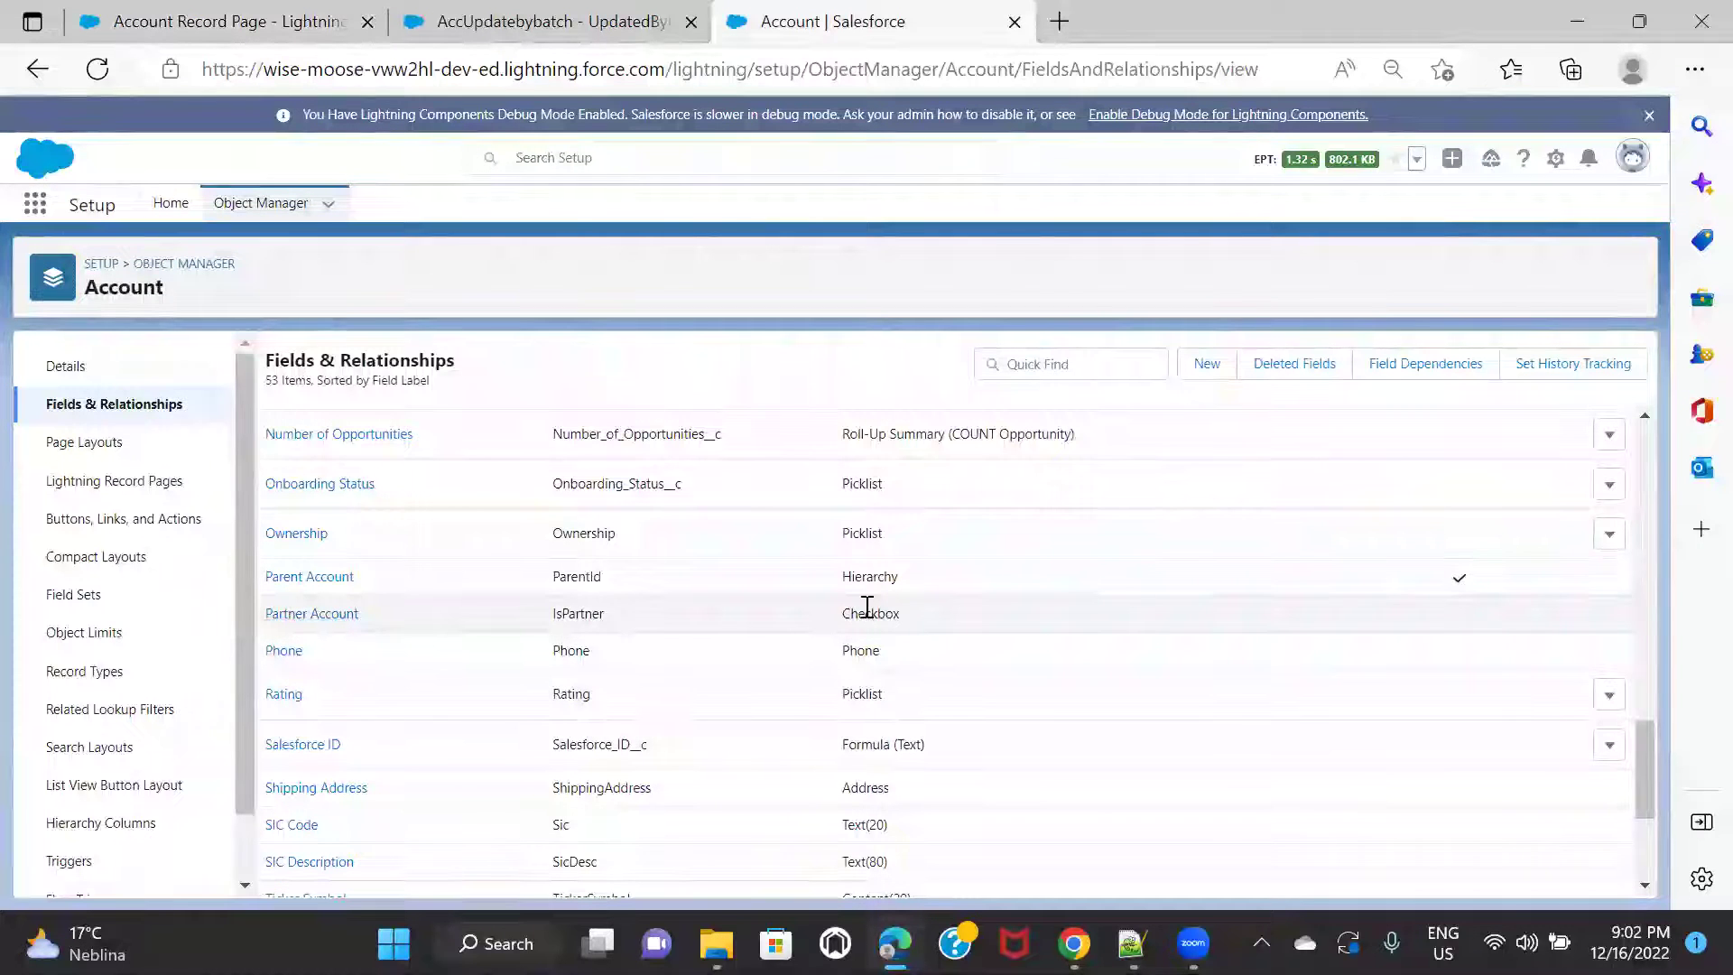
click(519, 22)
click(226, 22)
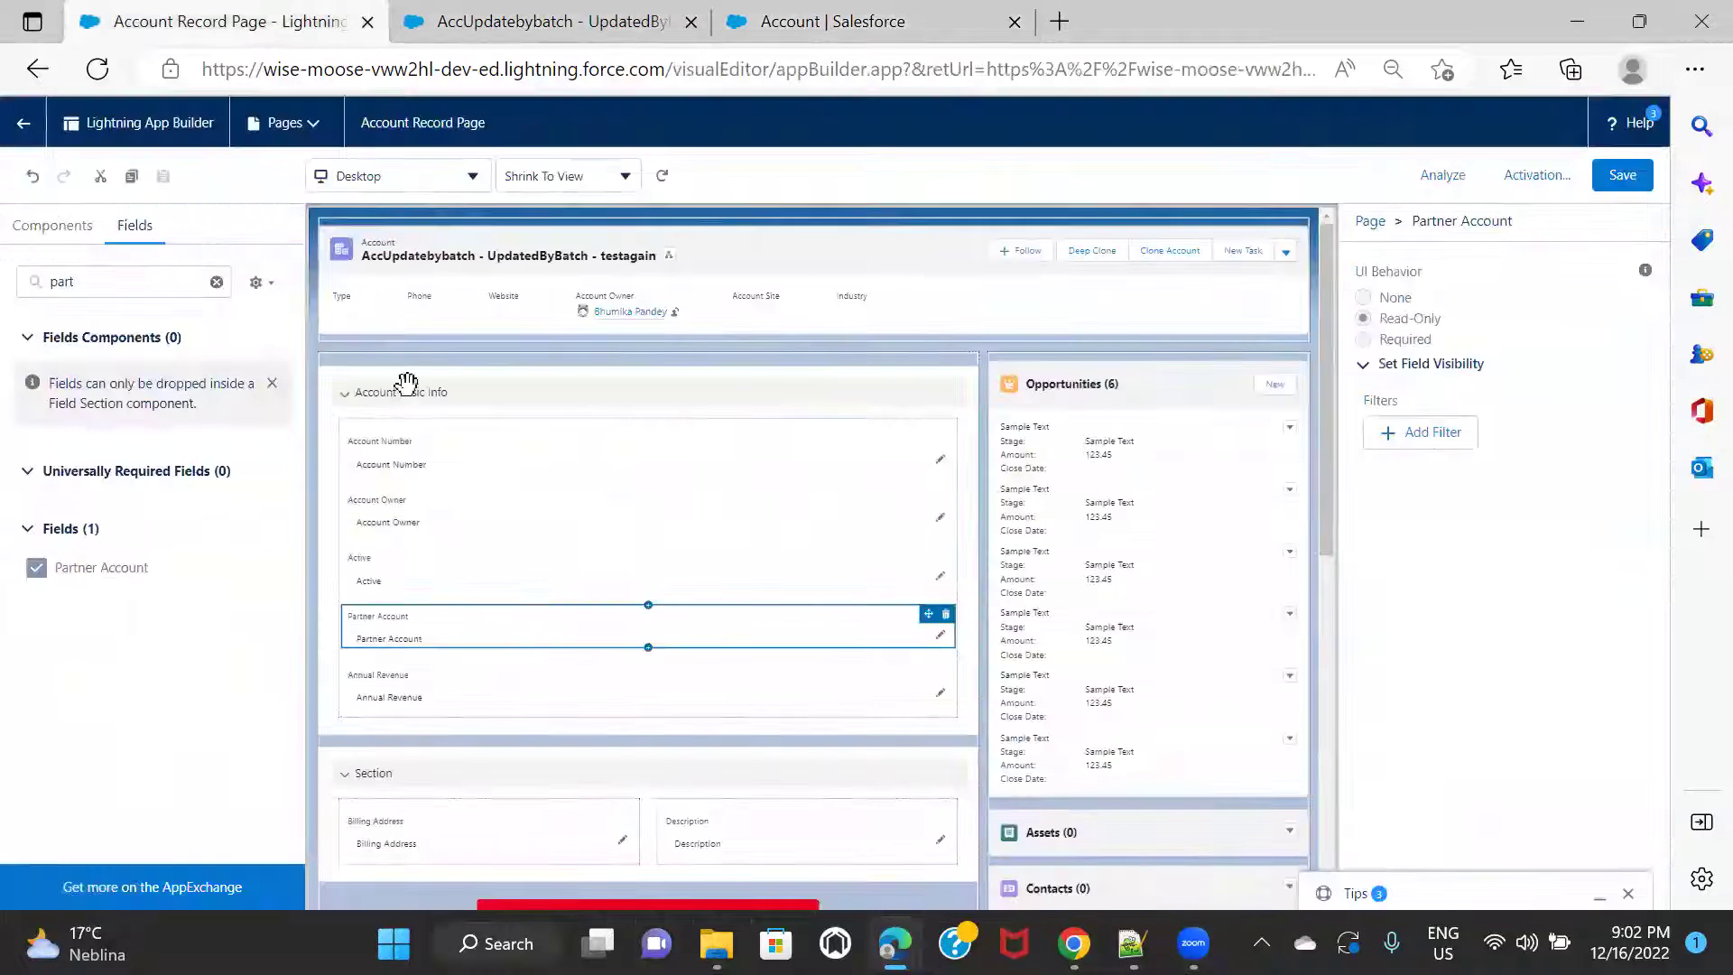
Start a visibility filter on Annual Revenue, abandon it, and return to Setup's Account fields list.
click(579, 690)
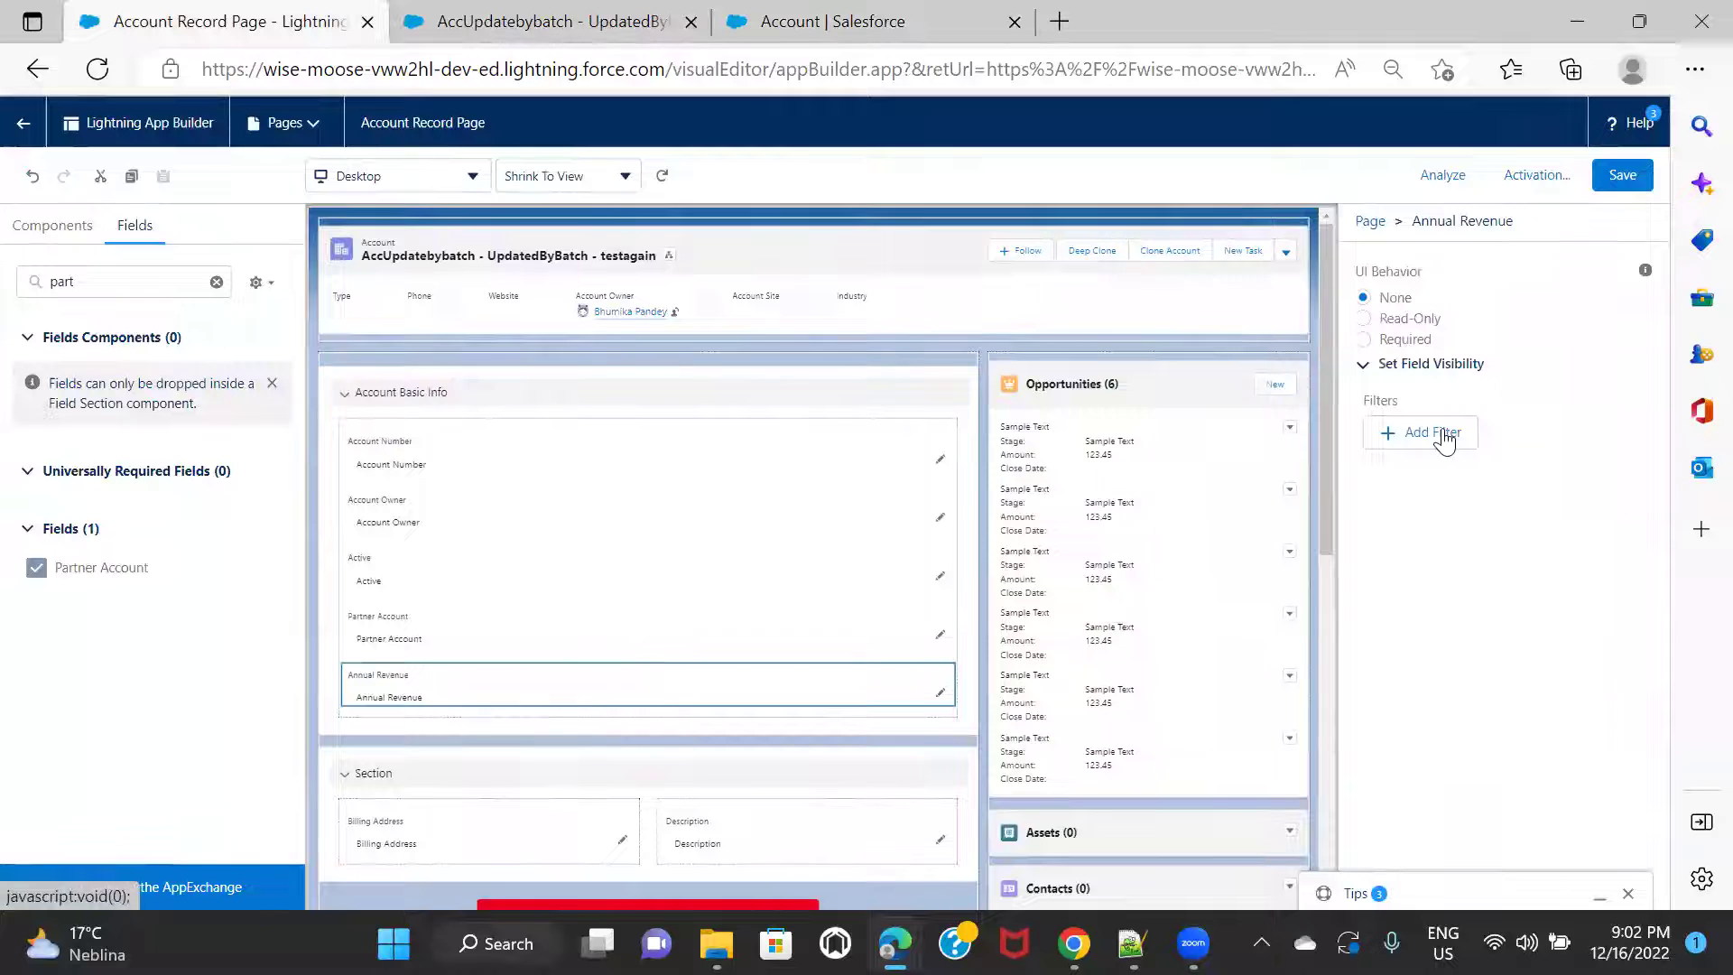
click(1439, 436)
click(1179, 410)
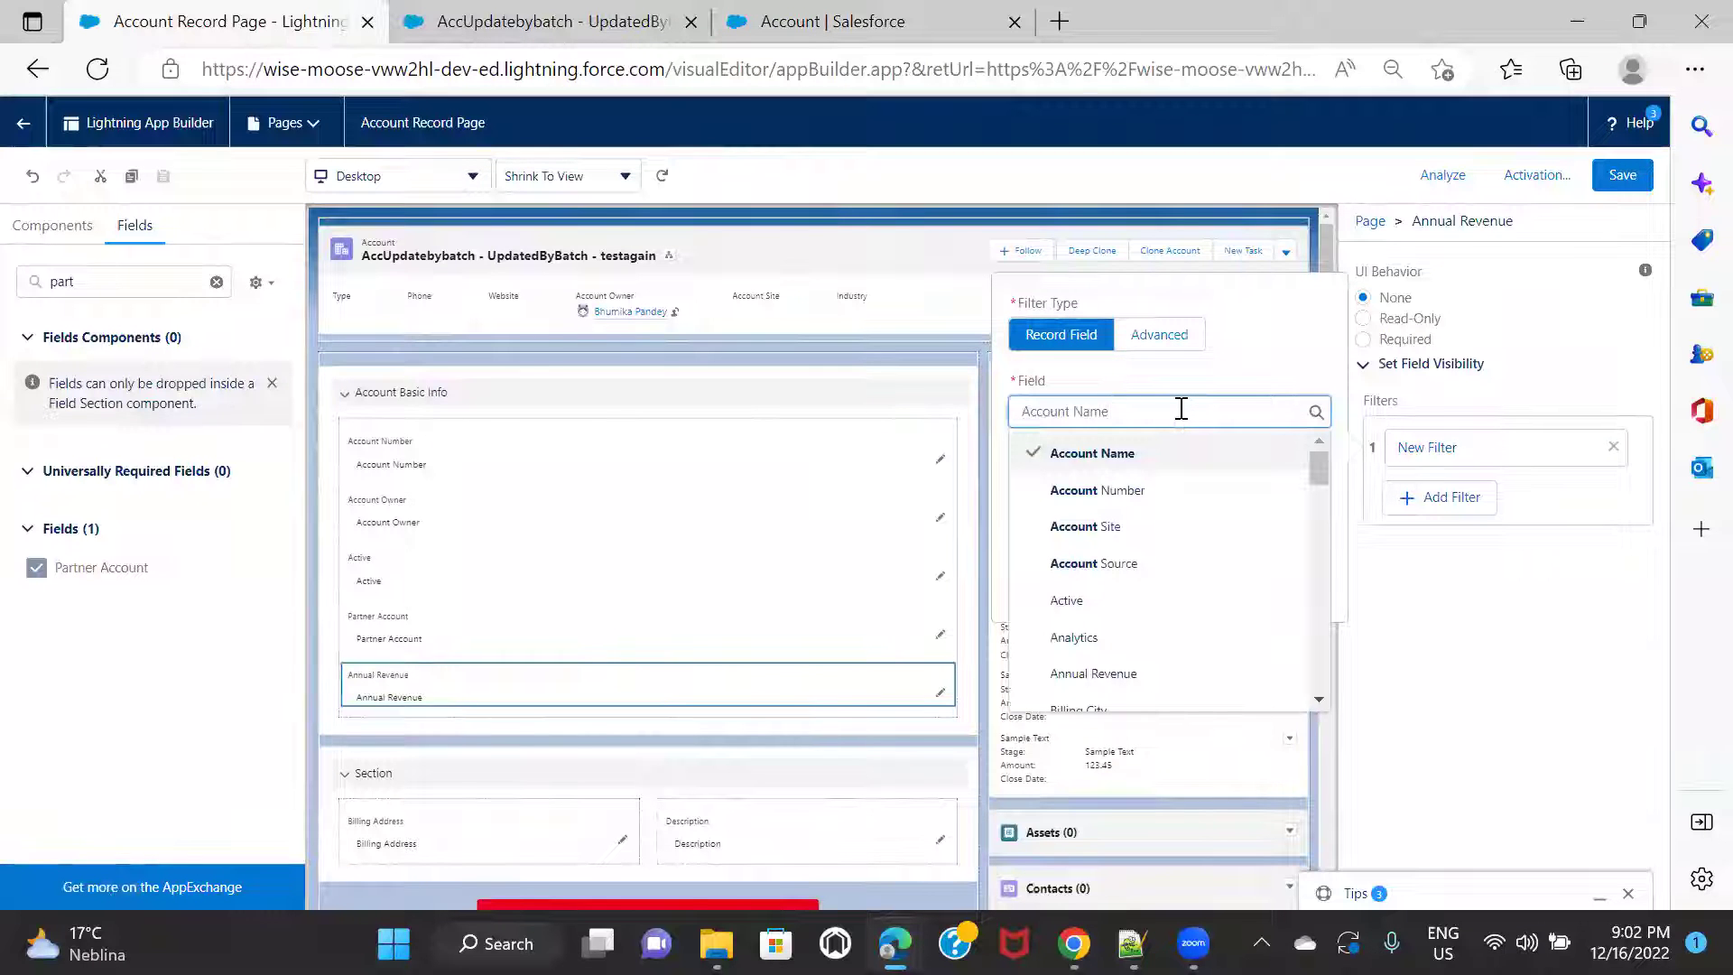
text(part)
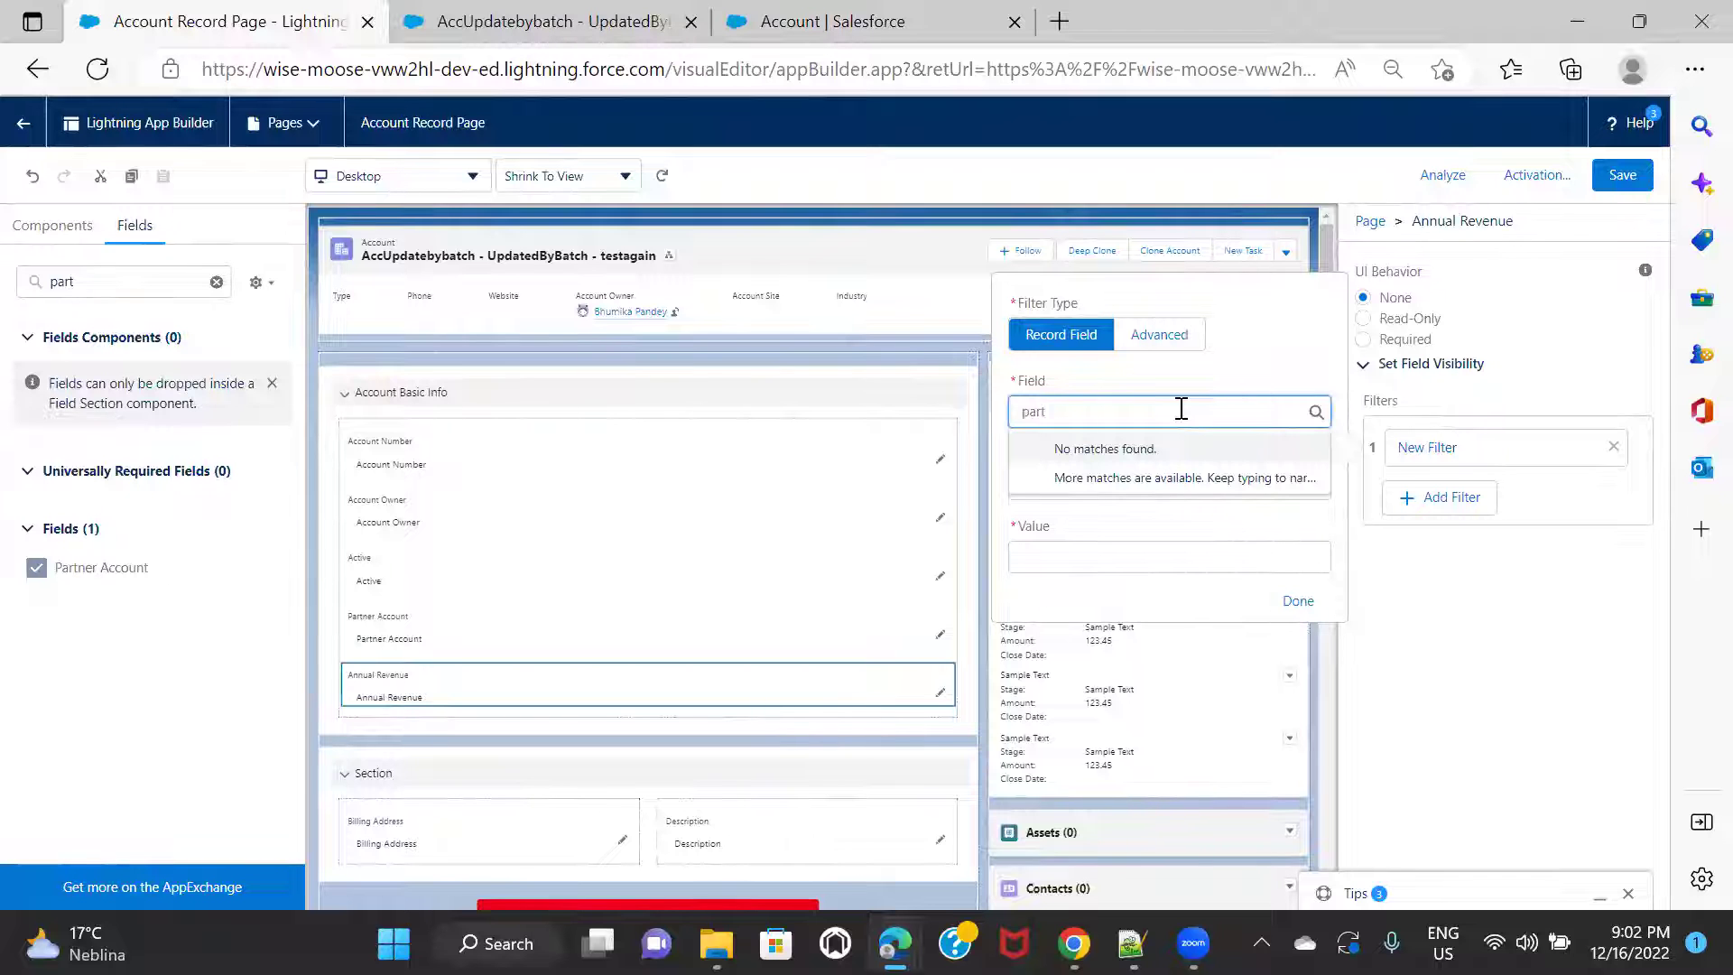
key(BackSpace)
key(BackSpace)
key(BackSpace)
key(BackSpace)
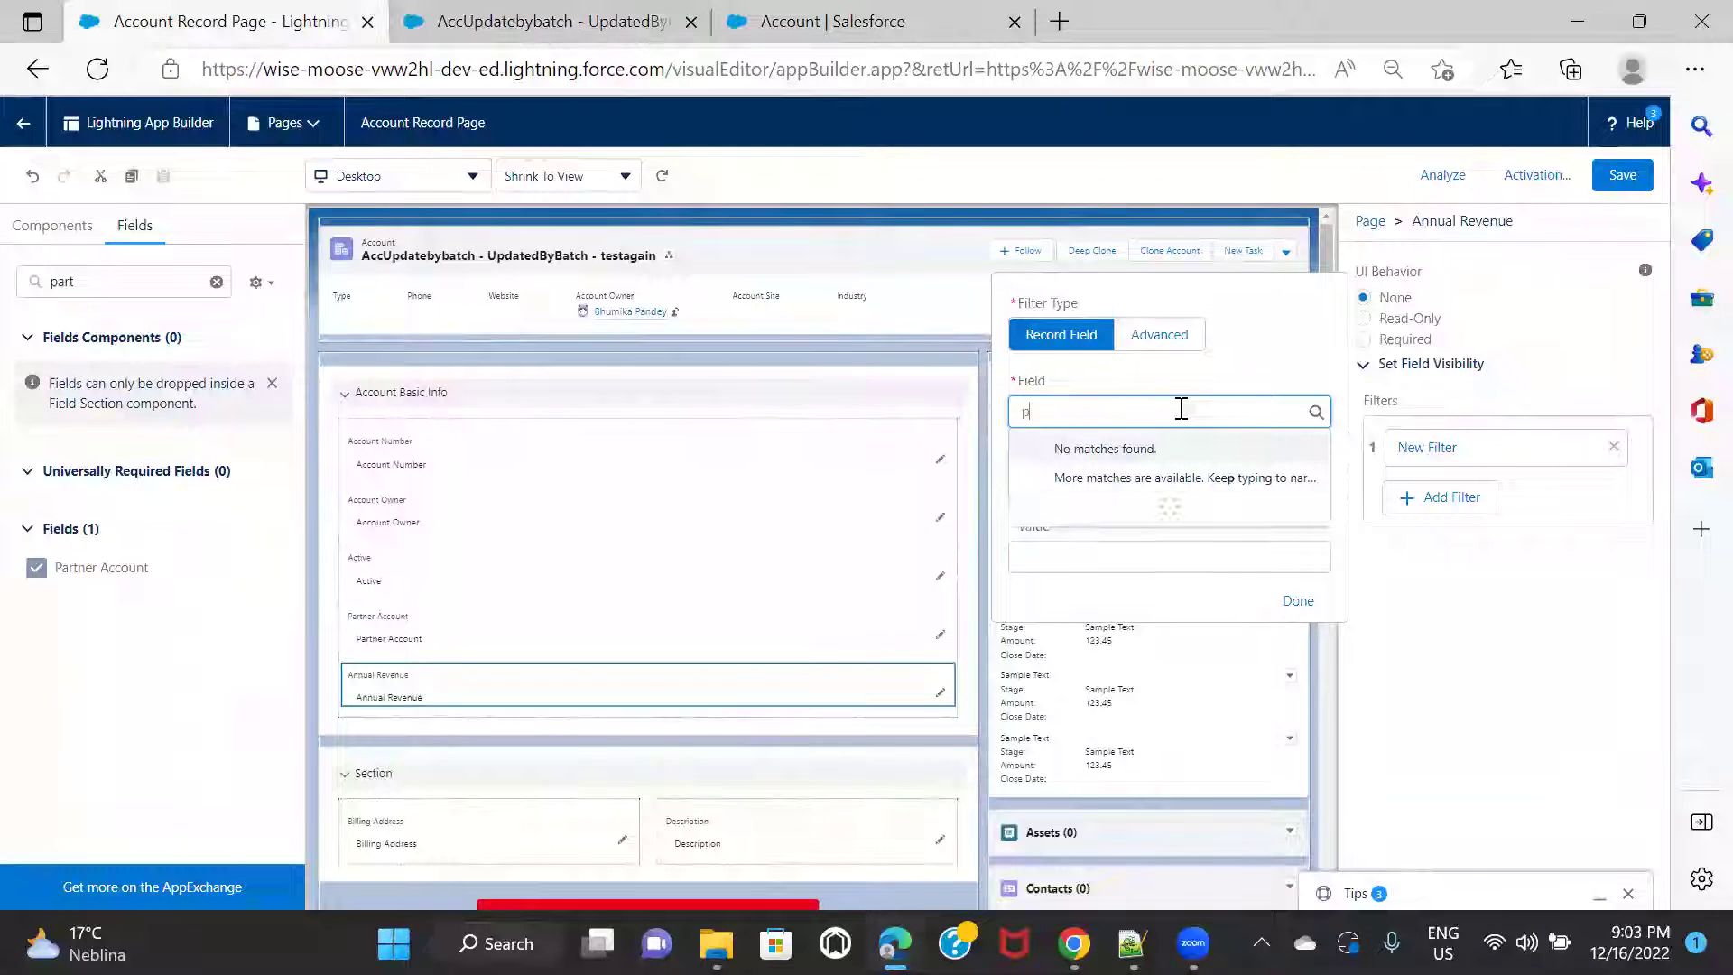
click(1501, 604)
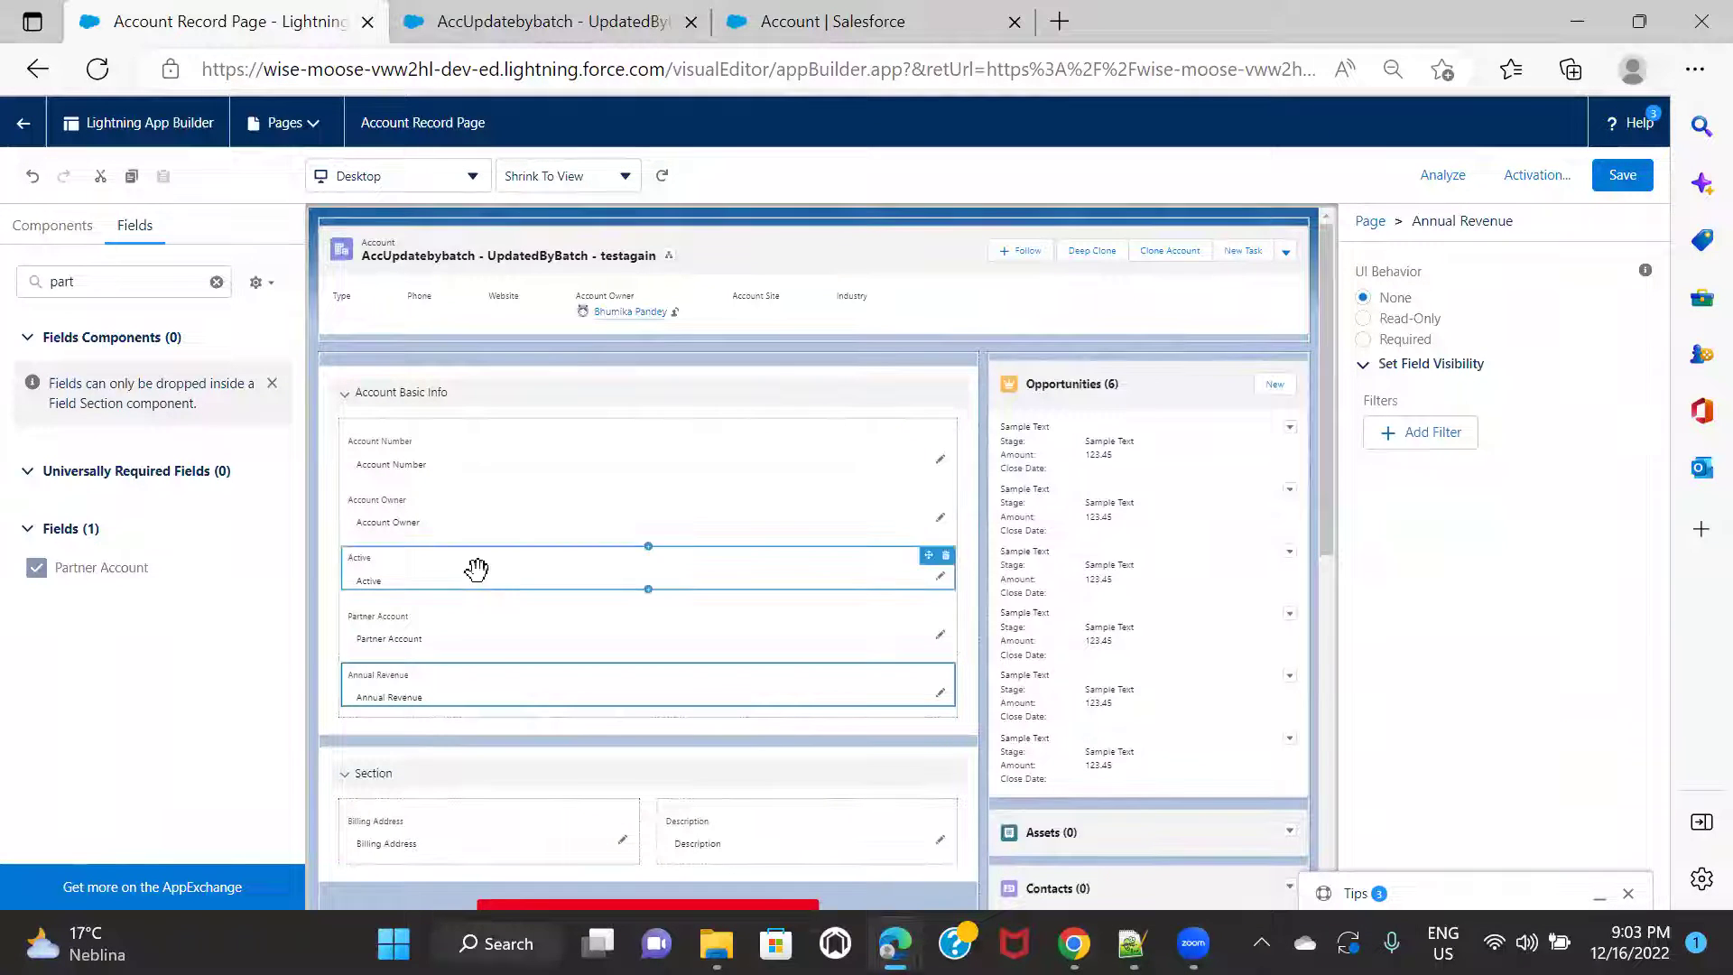
click(815, 20)
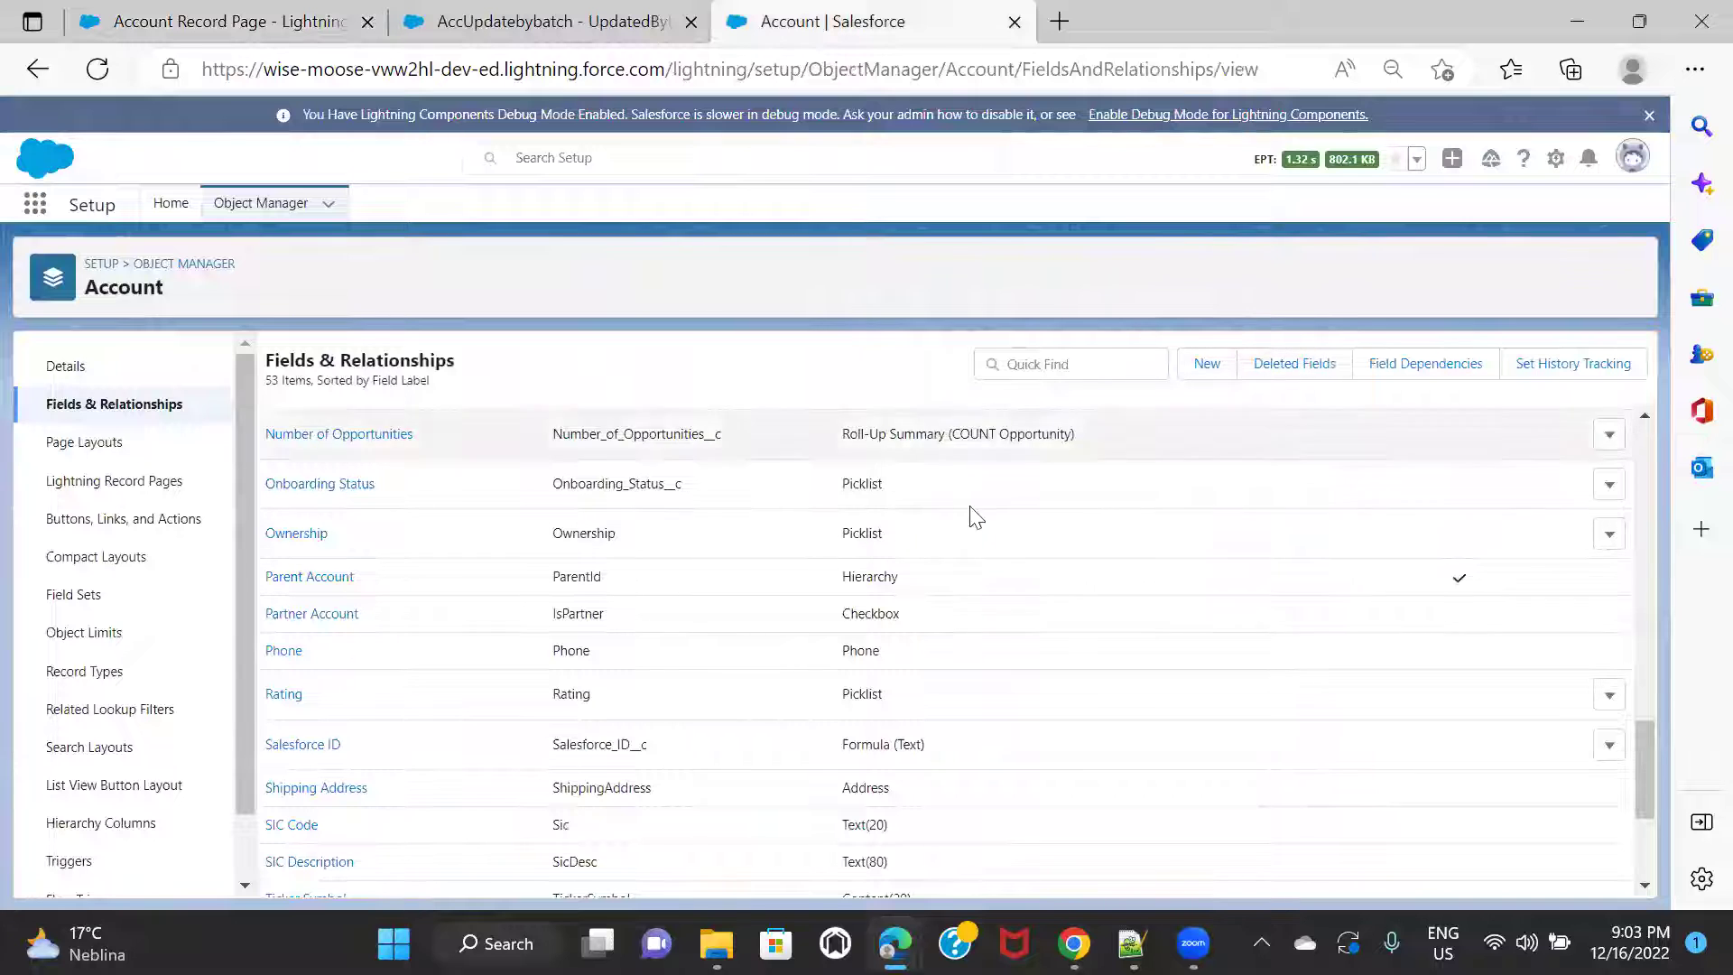
Create a new Account checkbox field named 'checkbox 1' and save it with default page layouts.
scroll(930, 542, down, 2)
scroll(934, 542, down, 2)
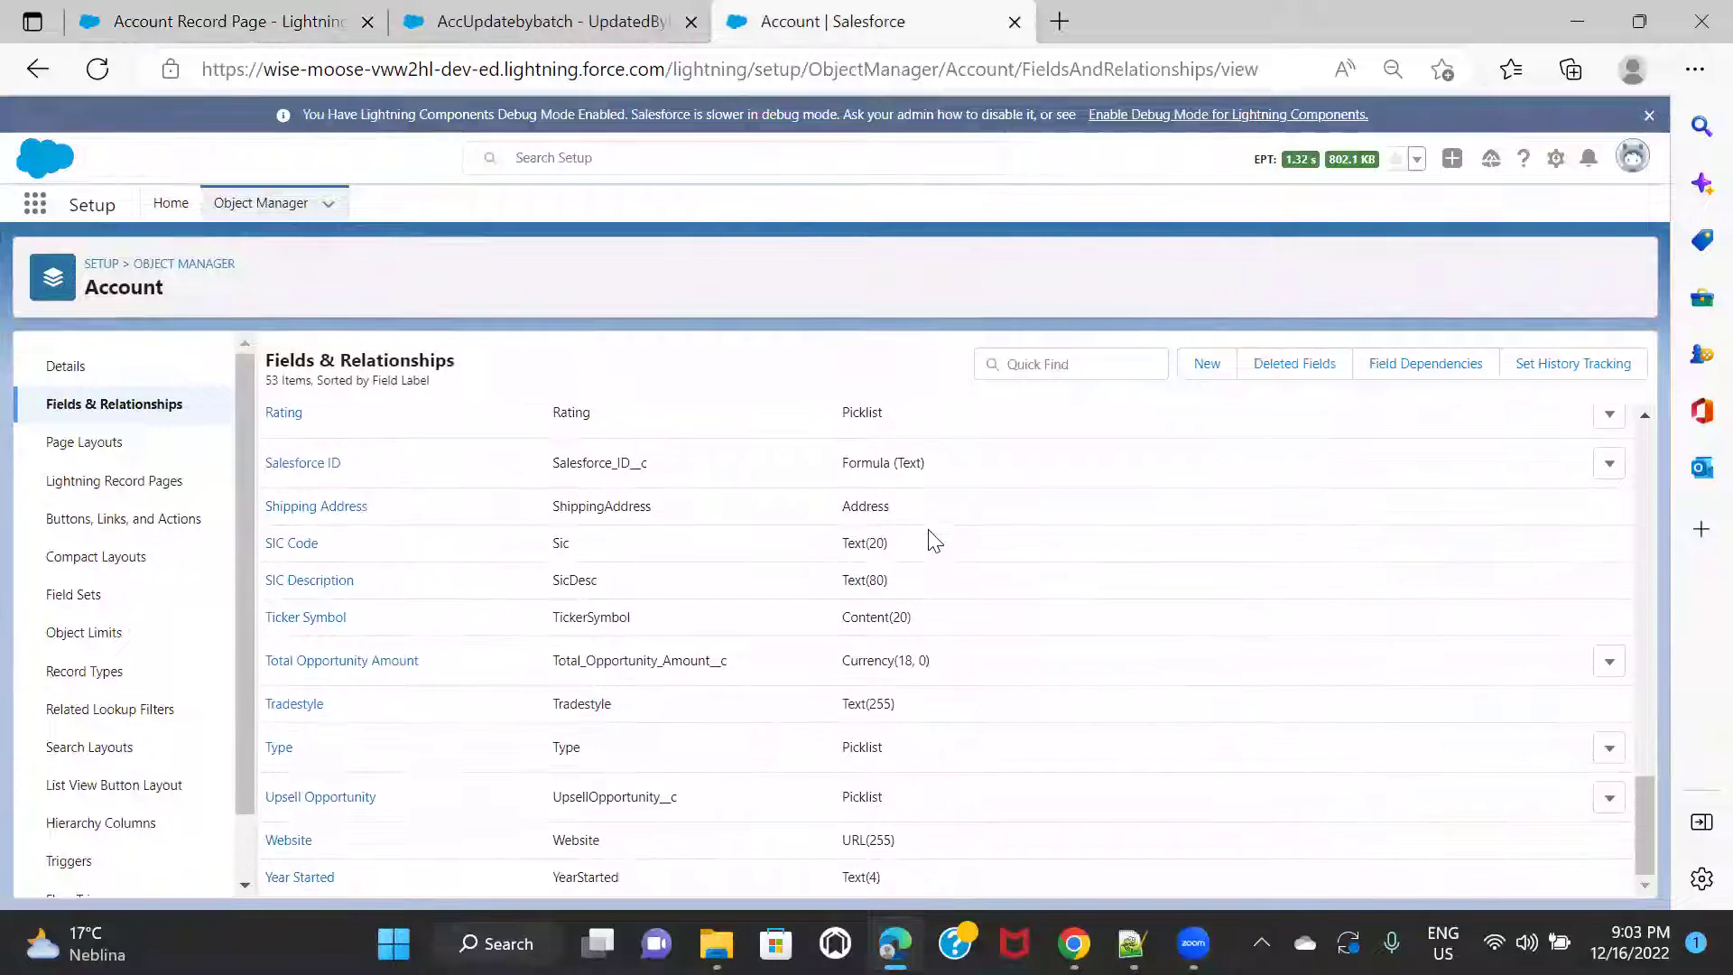
click(1209, 365)
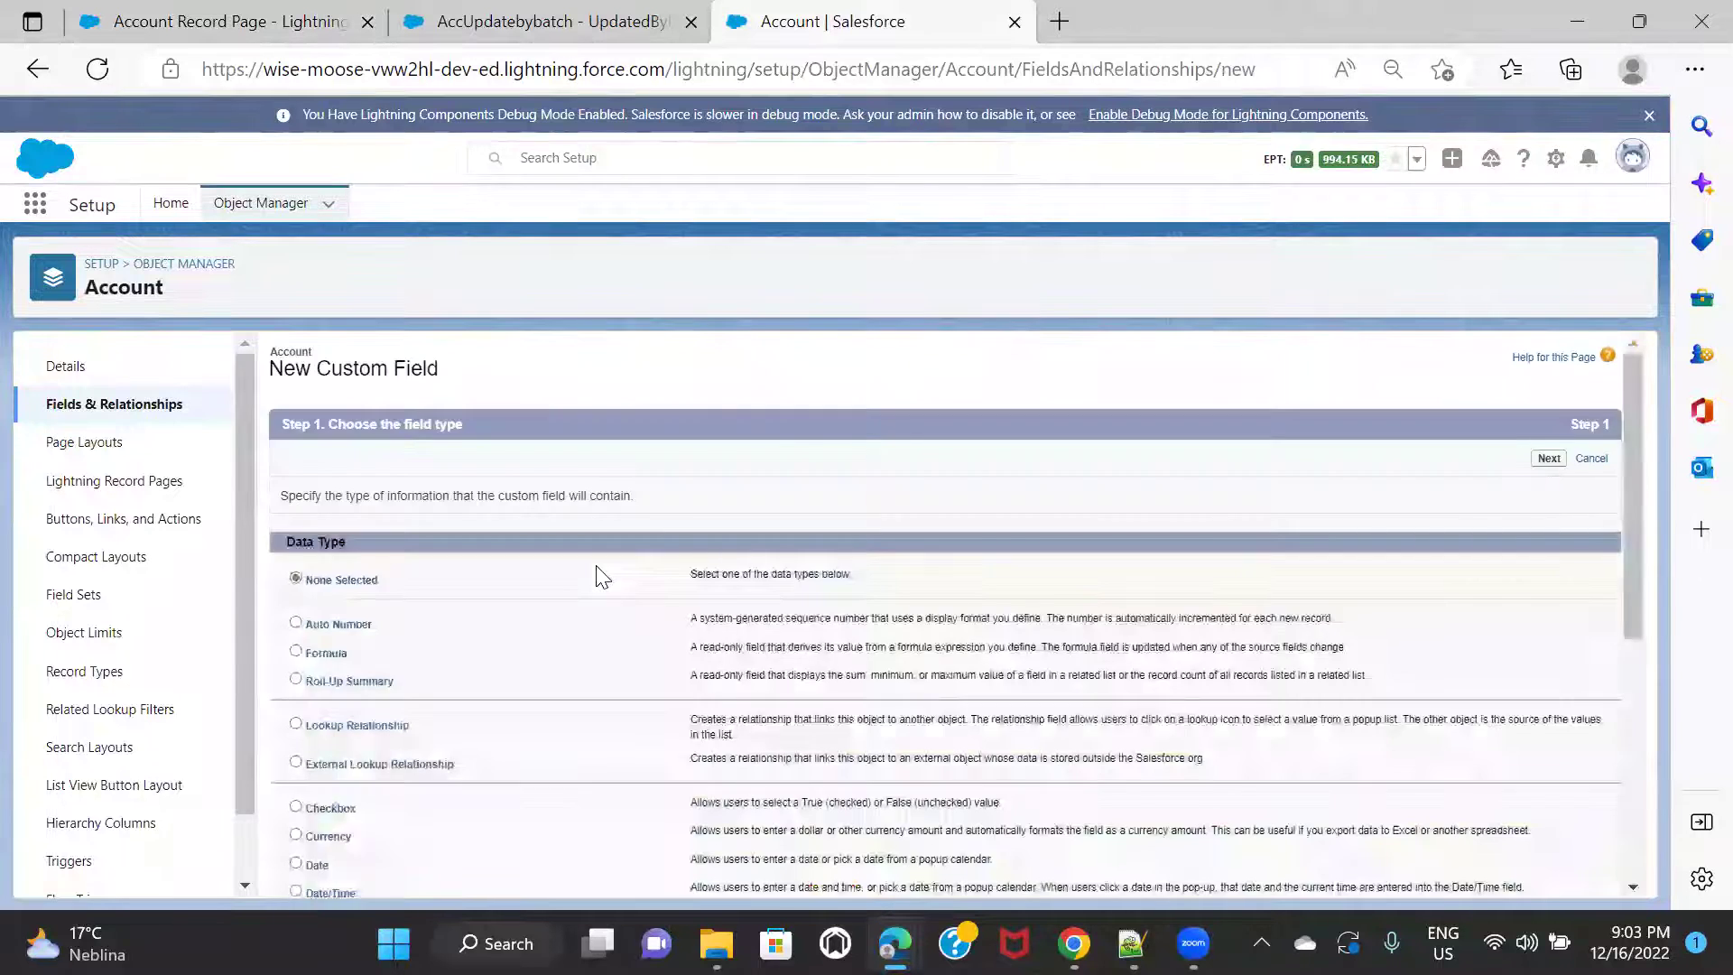
scroll(603, 576, down, 2)
click(327, 558)
scroll(1292, 468, up, 3)
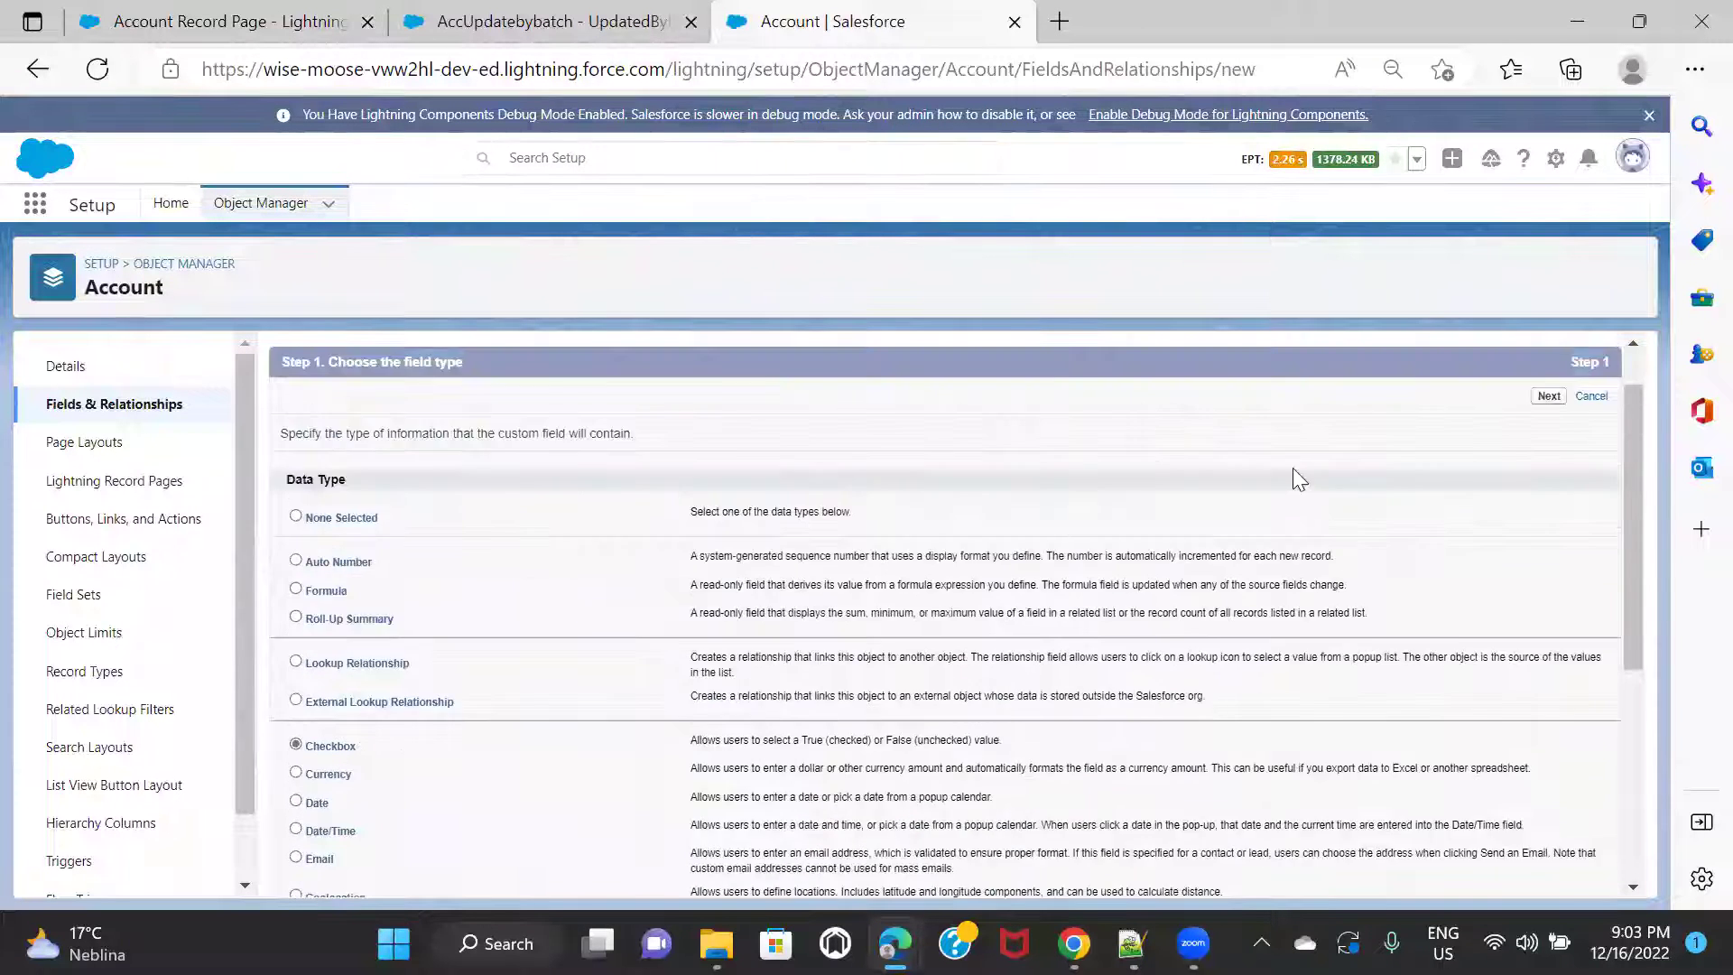
click(1549, 461)
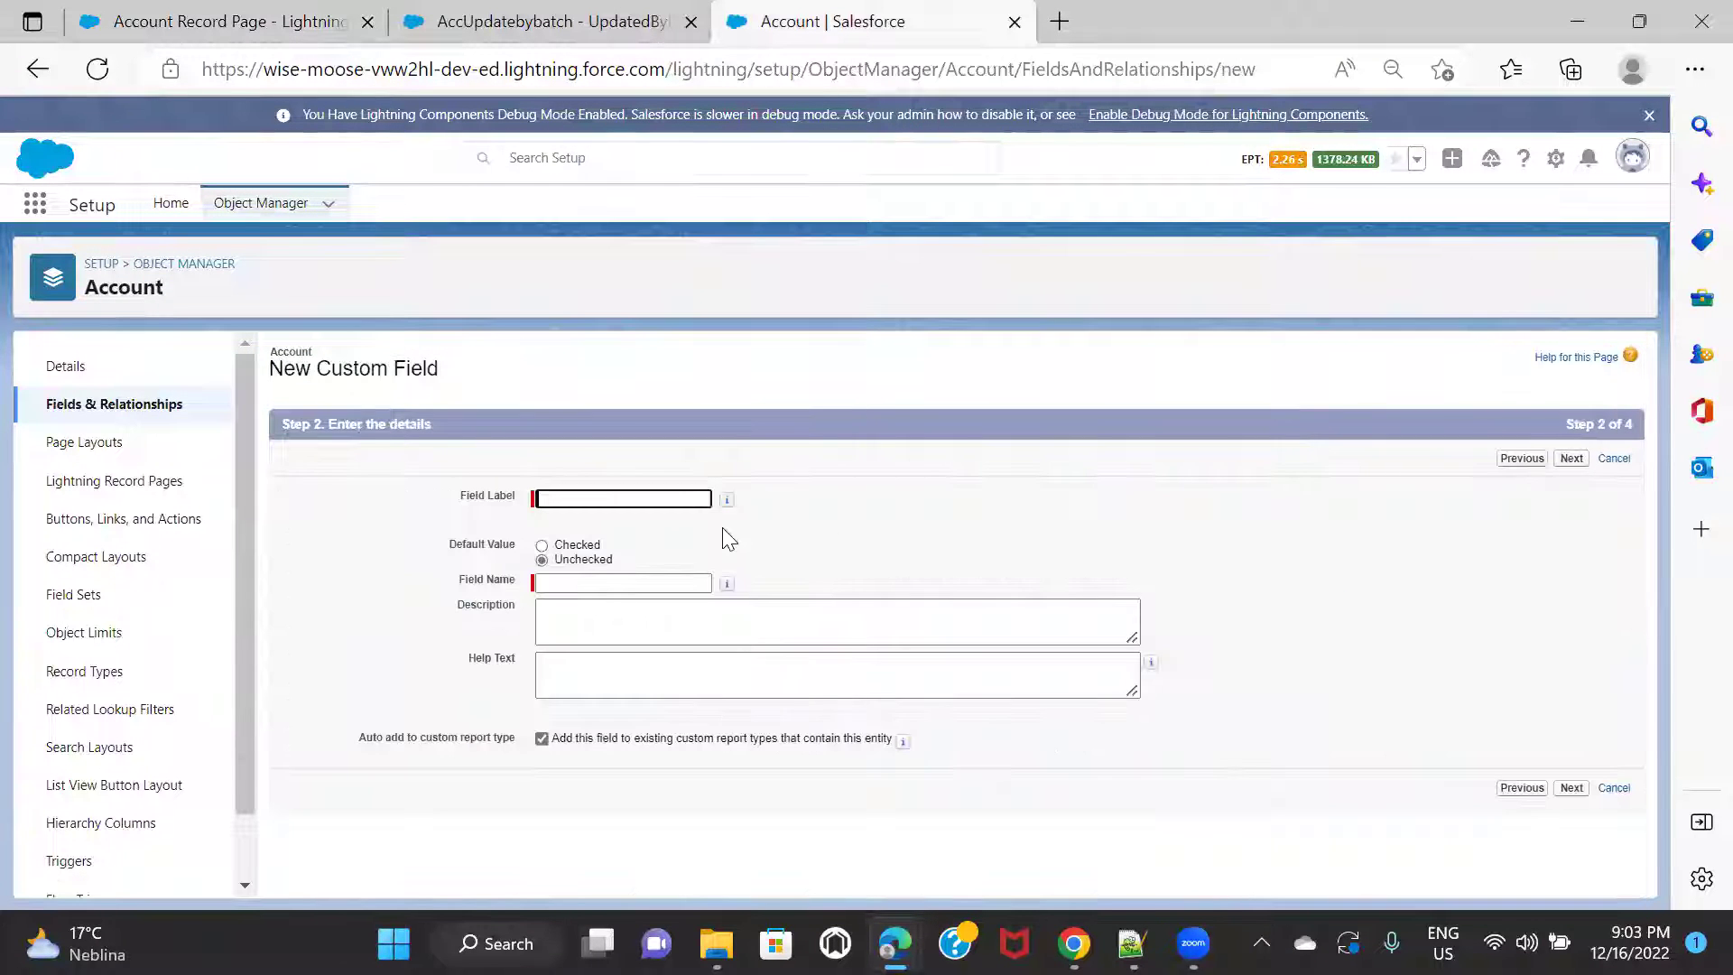
text(checkbox 1)
click(1569, 460)
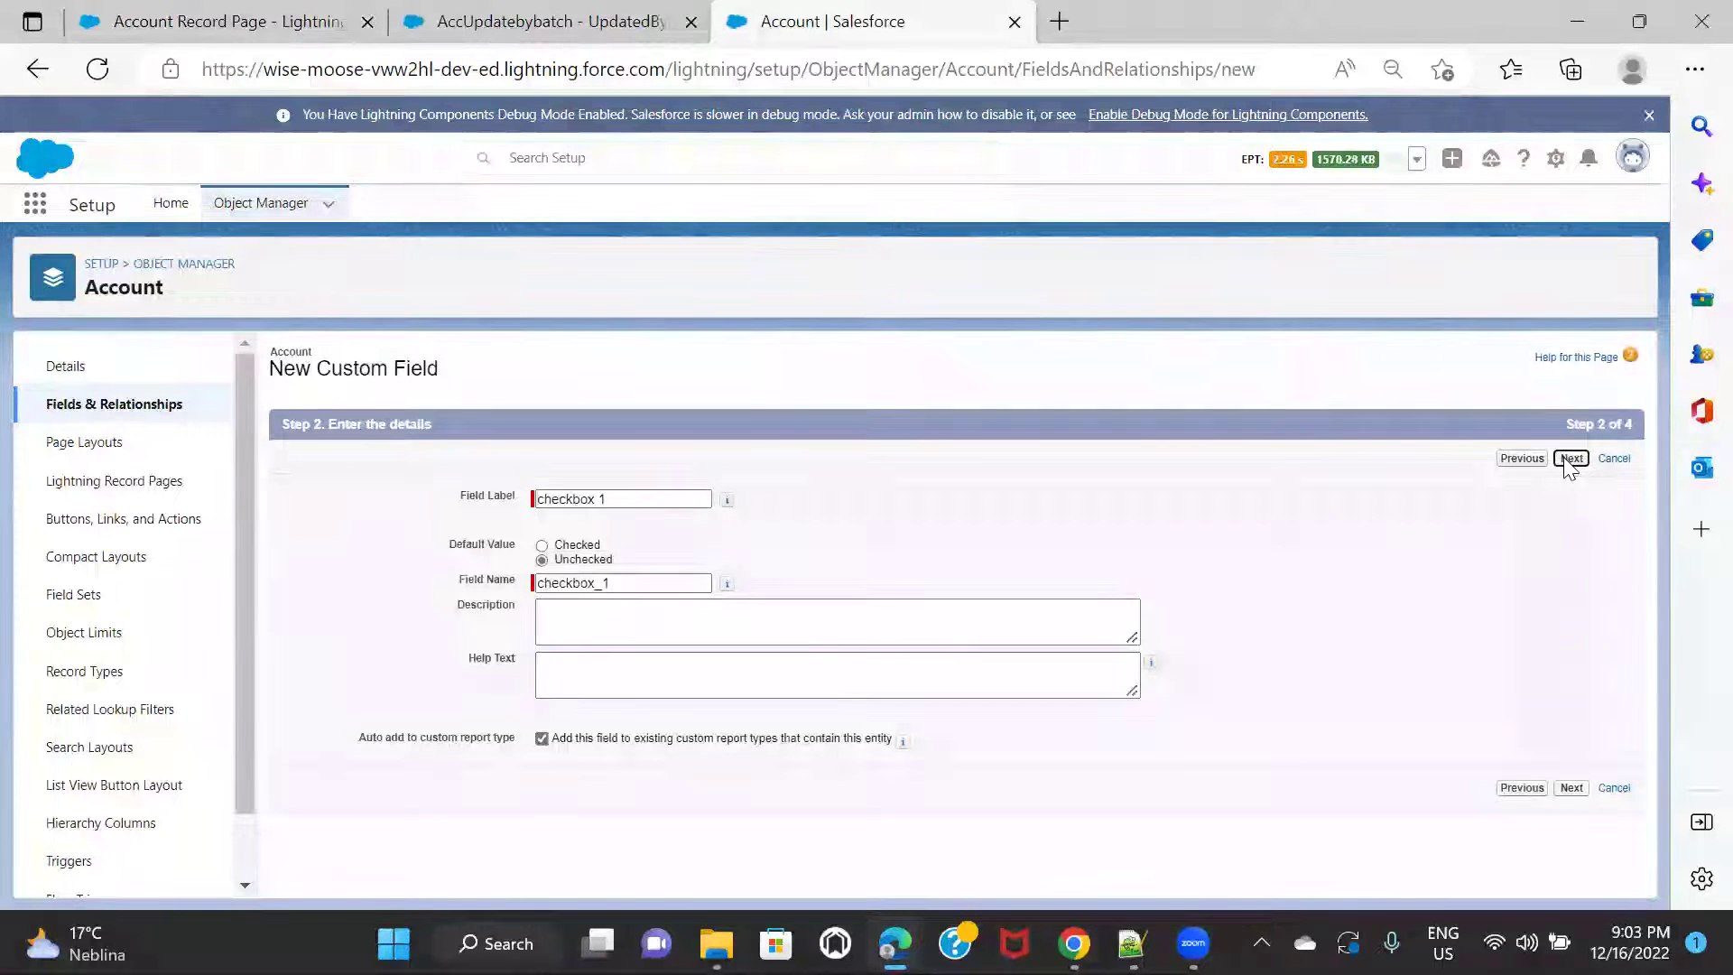
click(1549, 458)
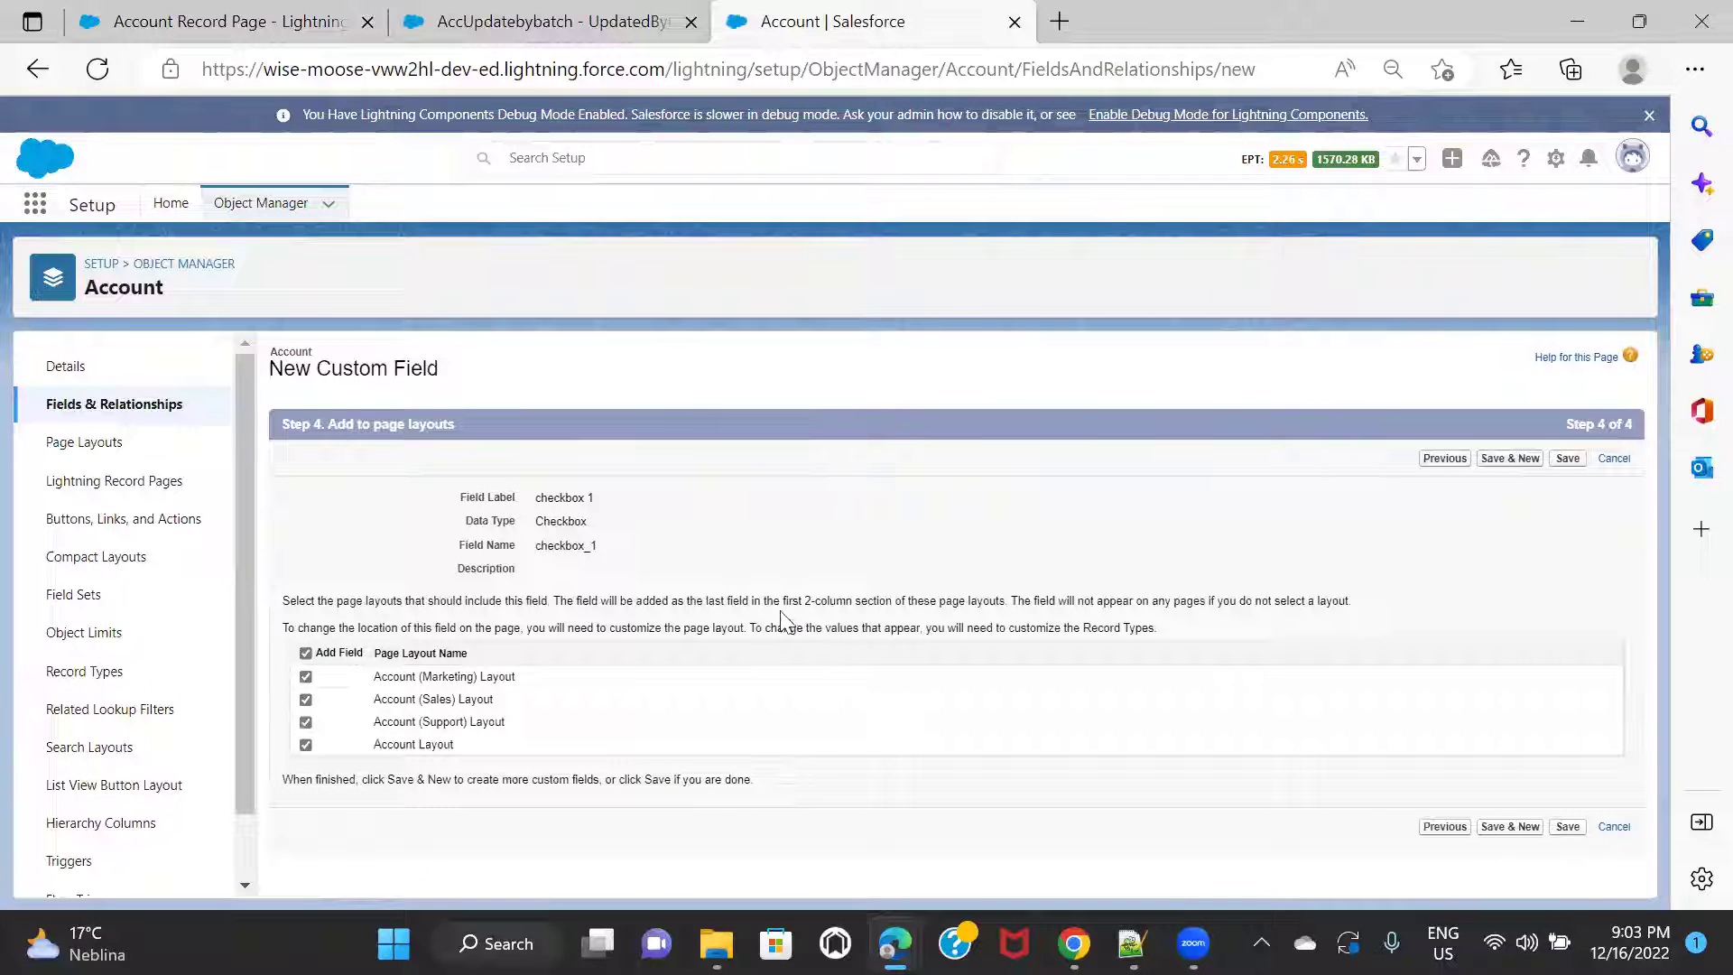
click(1510, 459)
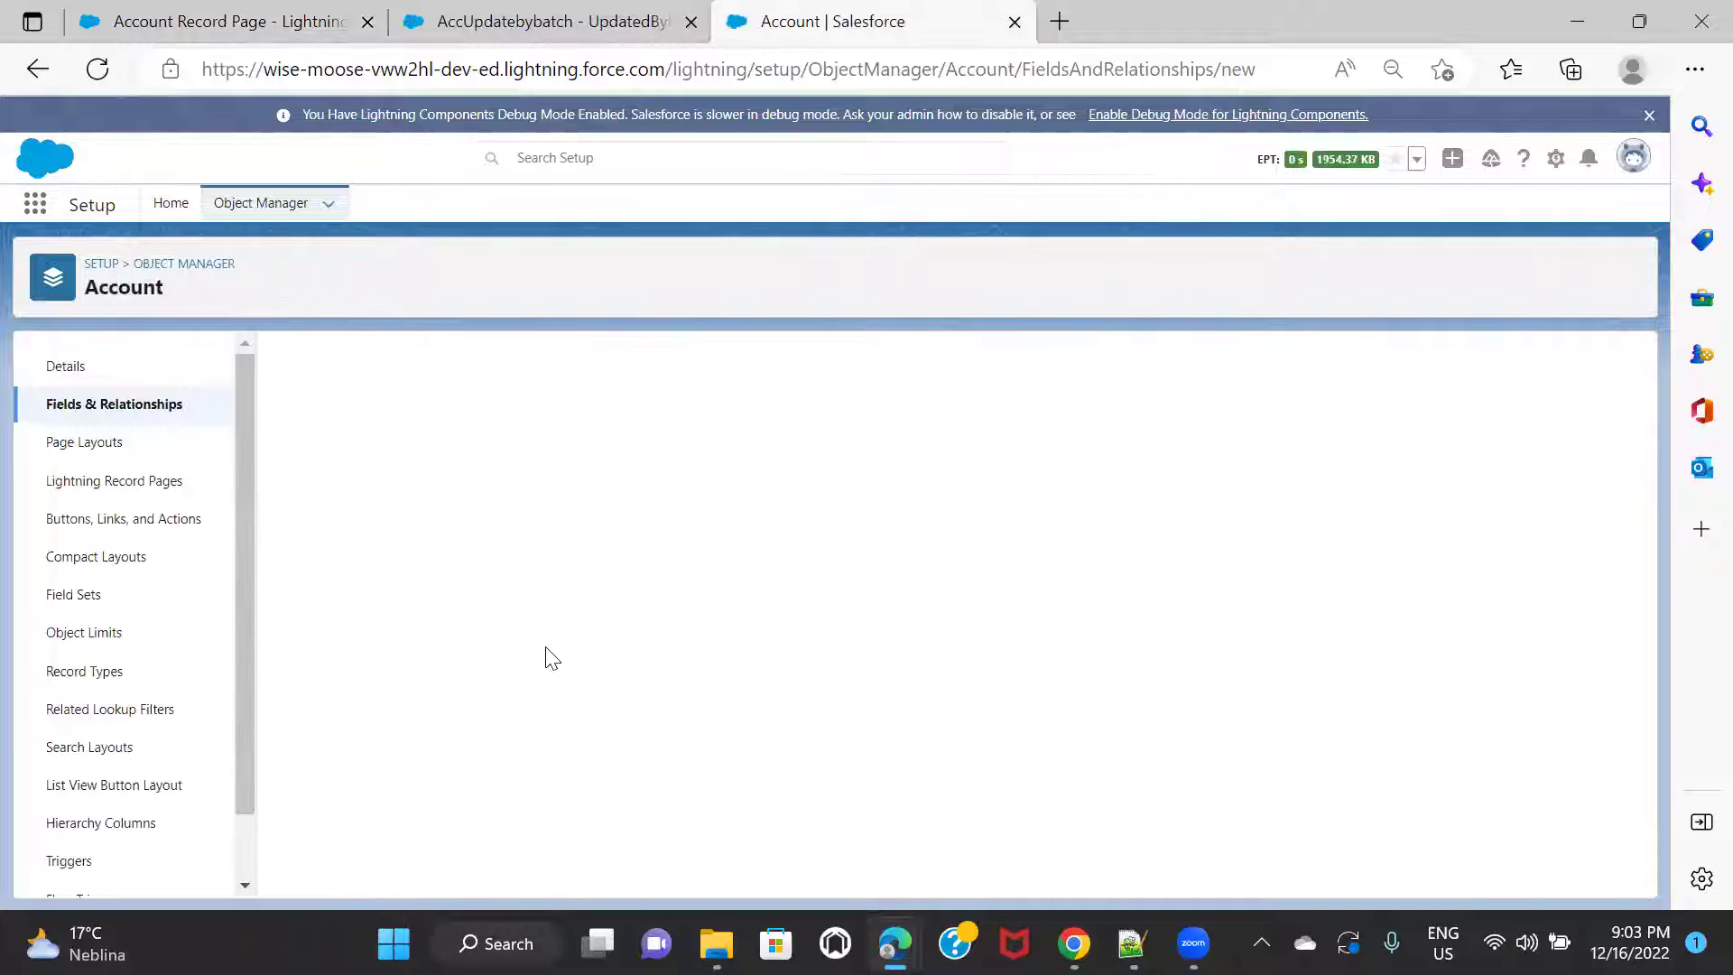
Create a second checkbox field named 'checkbox 2', added to all four Account page layouts.
click(331, 812)
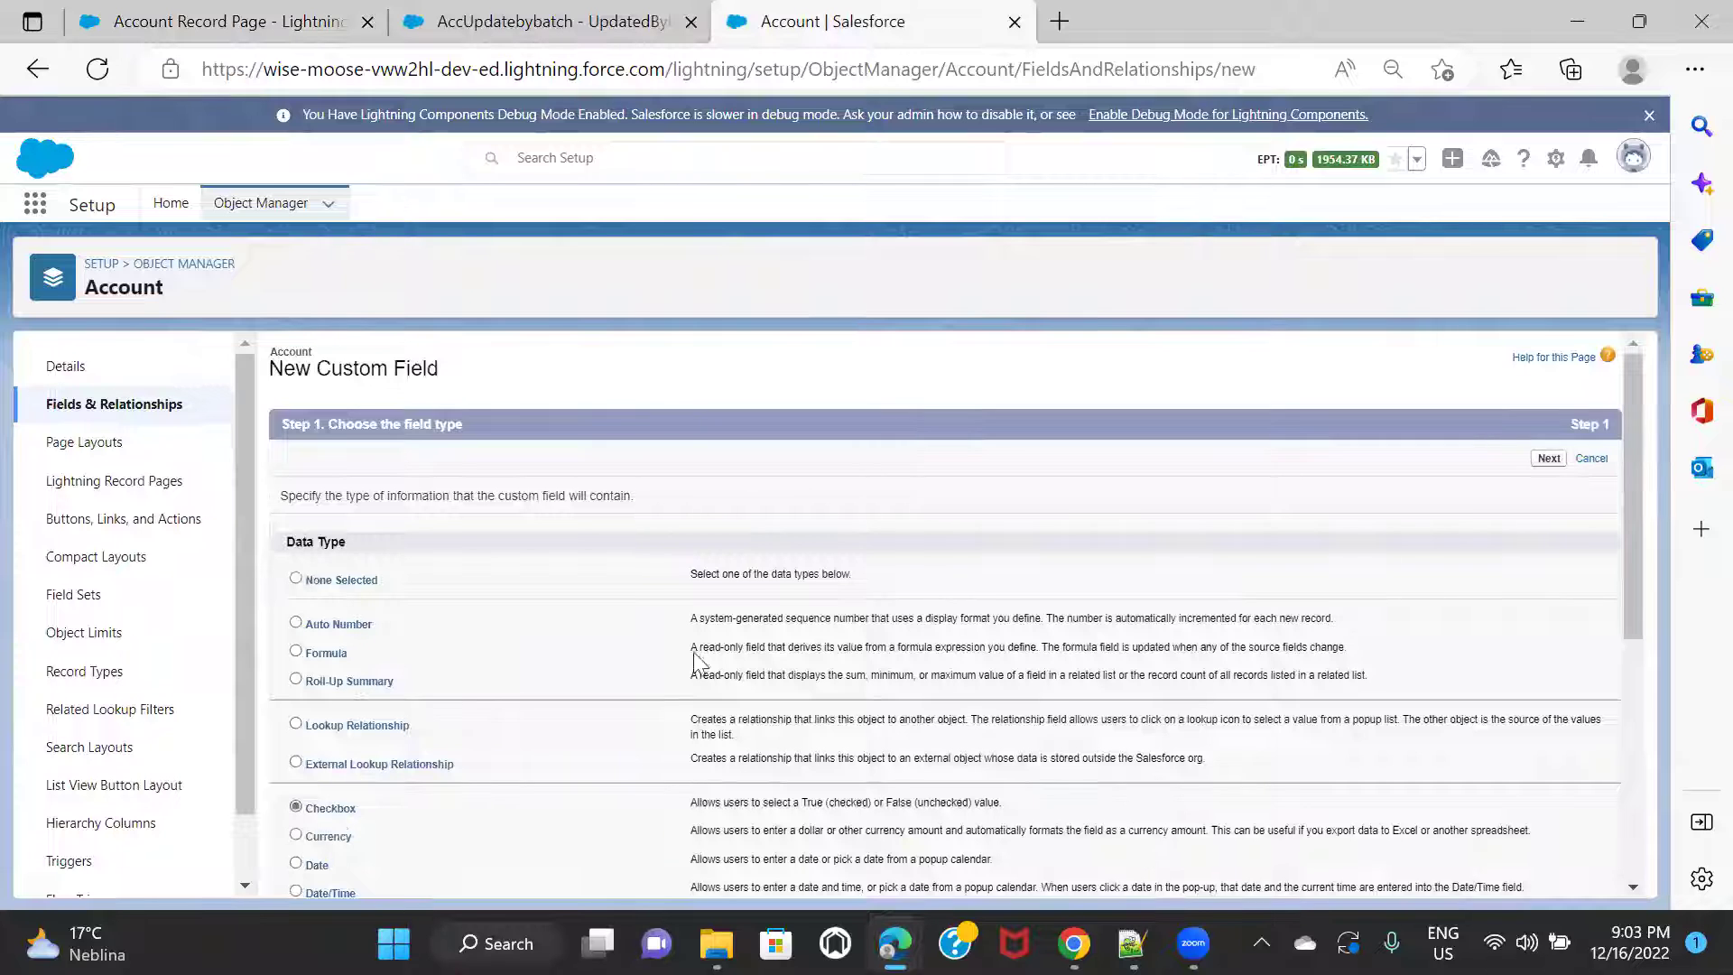
click(1549, 458)
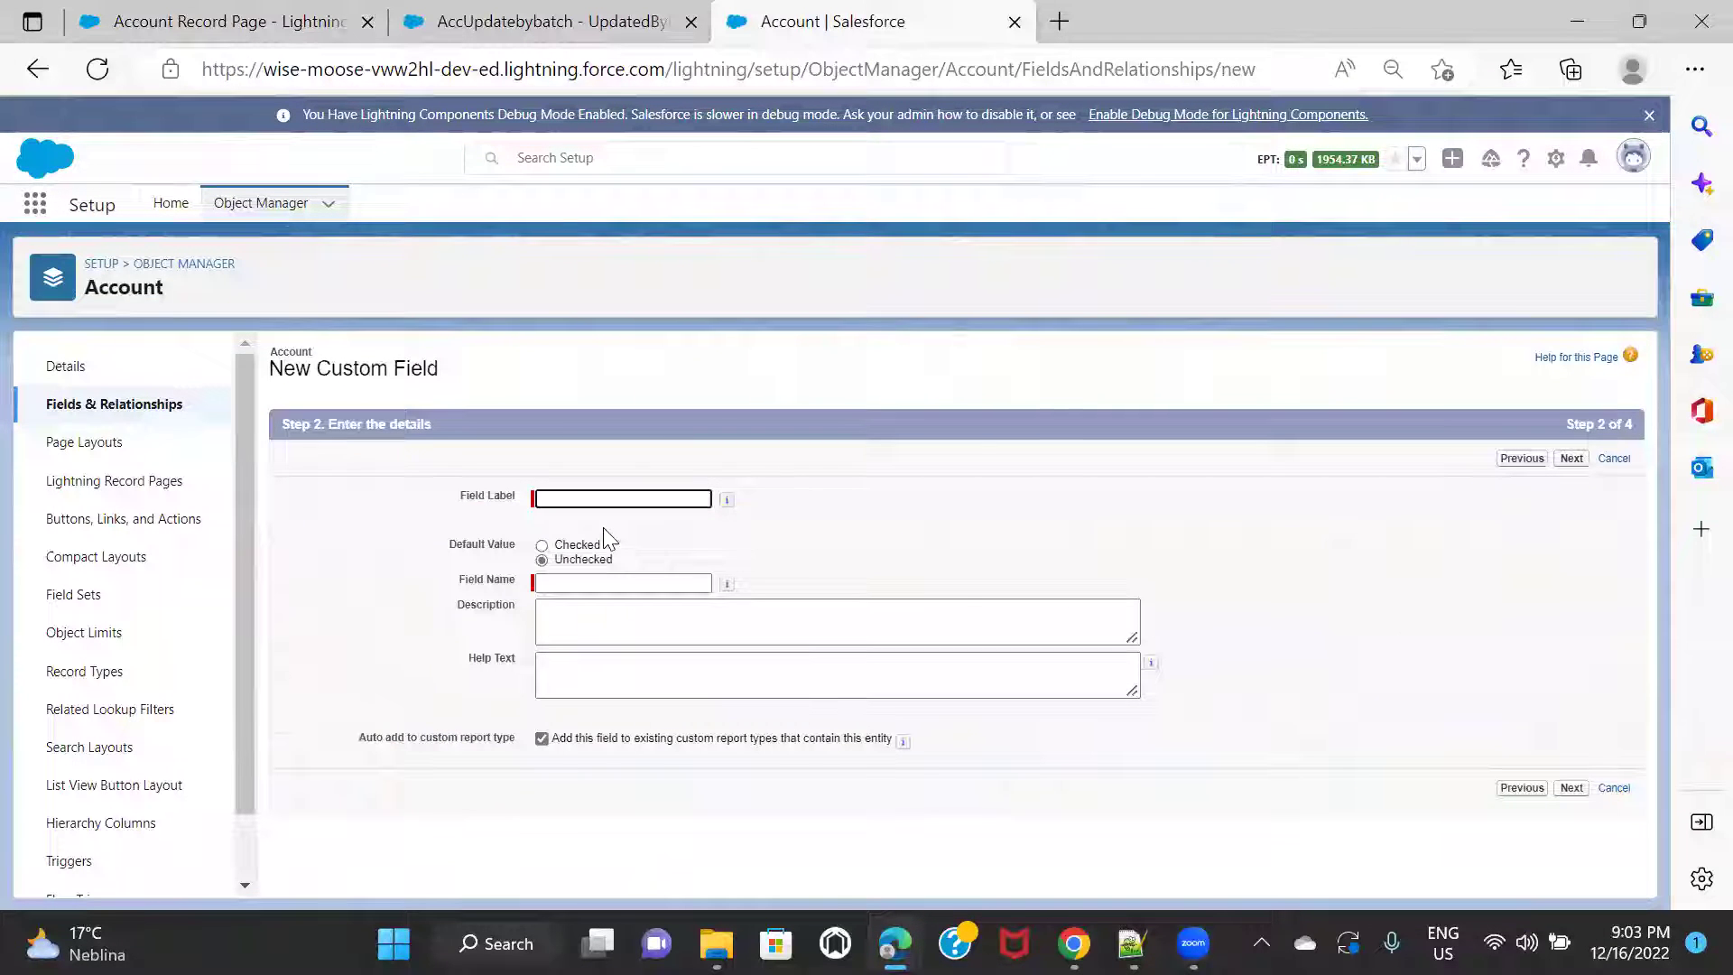
text(checkbox )
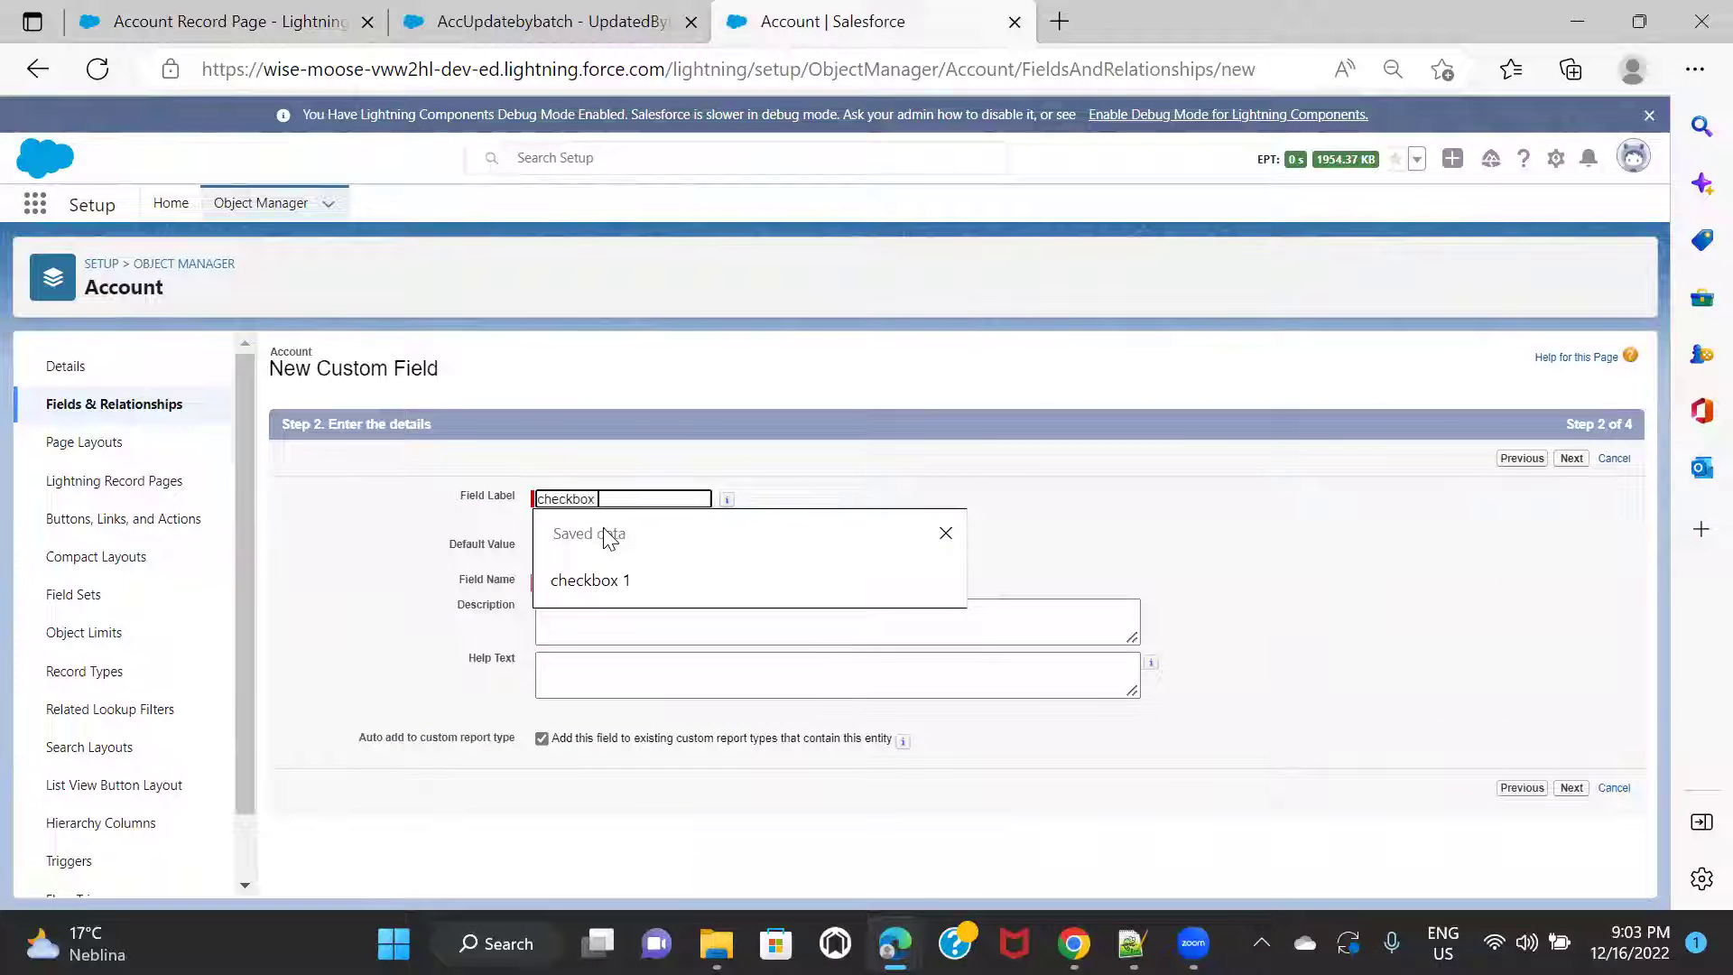
text(2)
click(1570, 458)
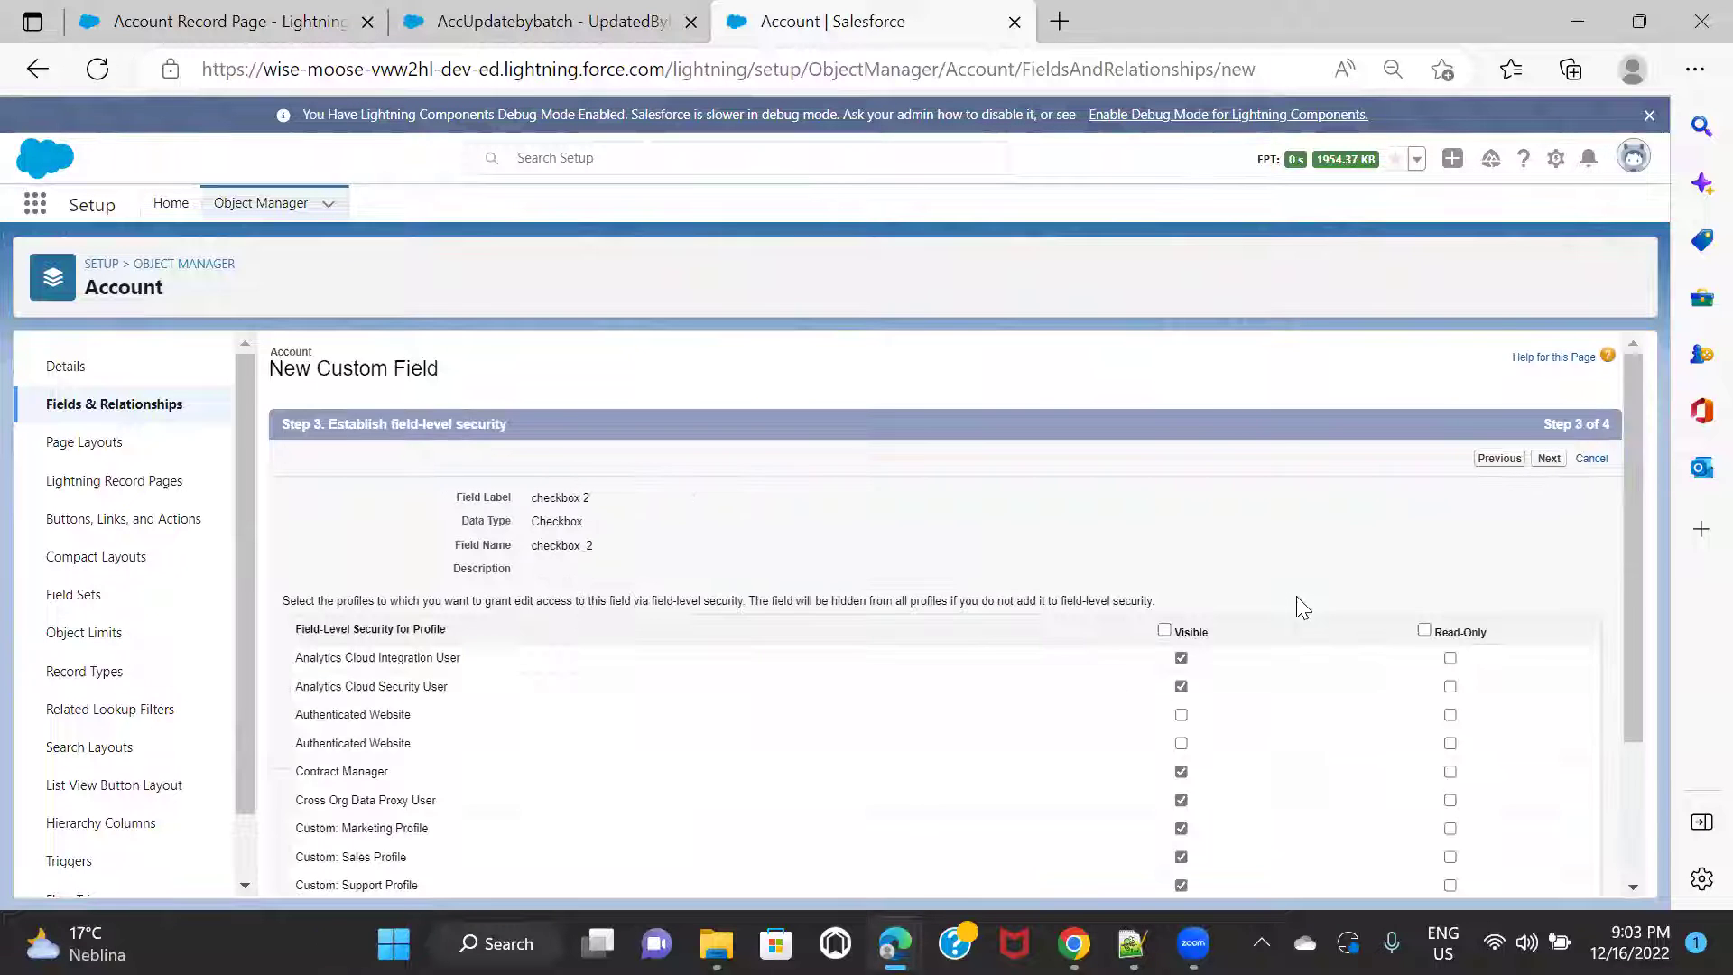
click(1549, 457)
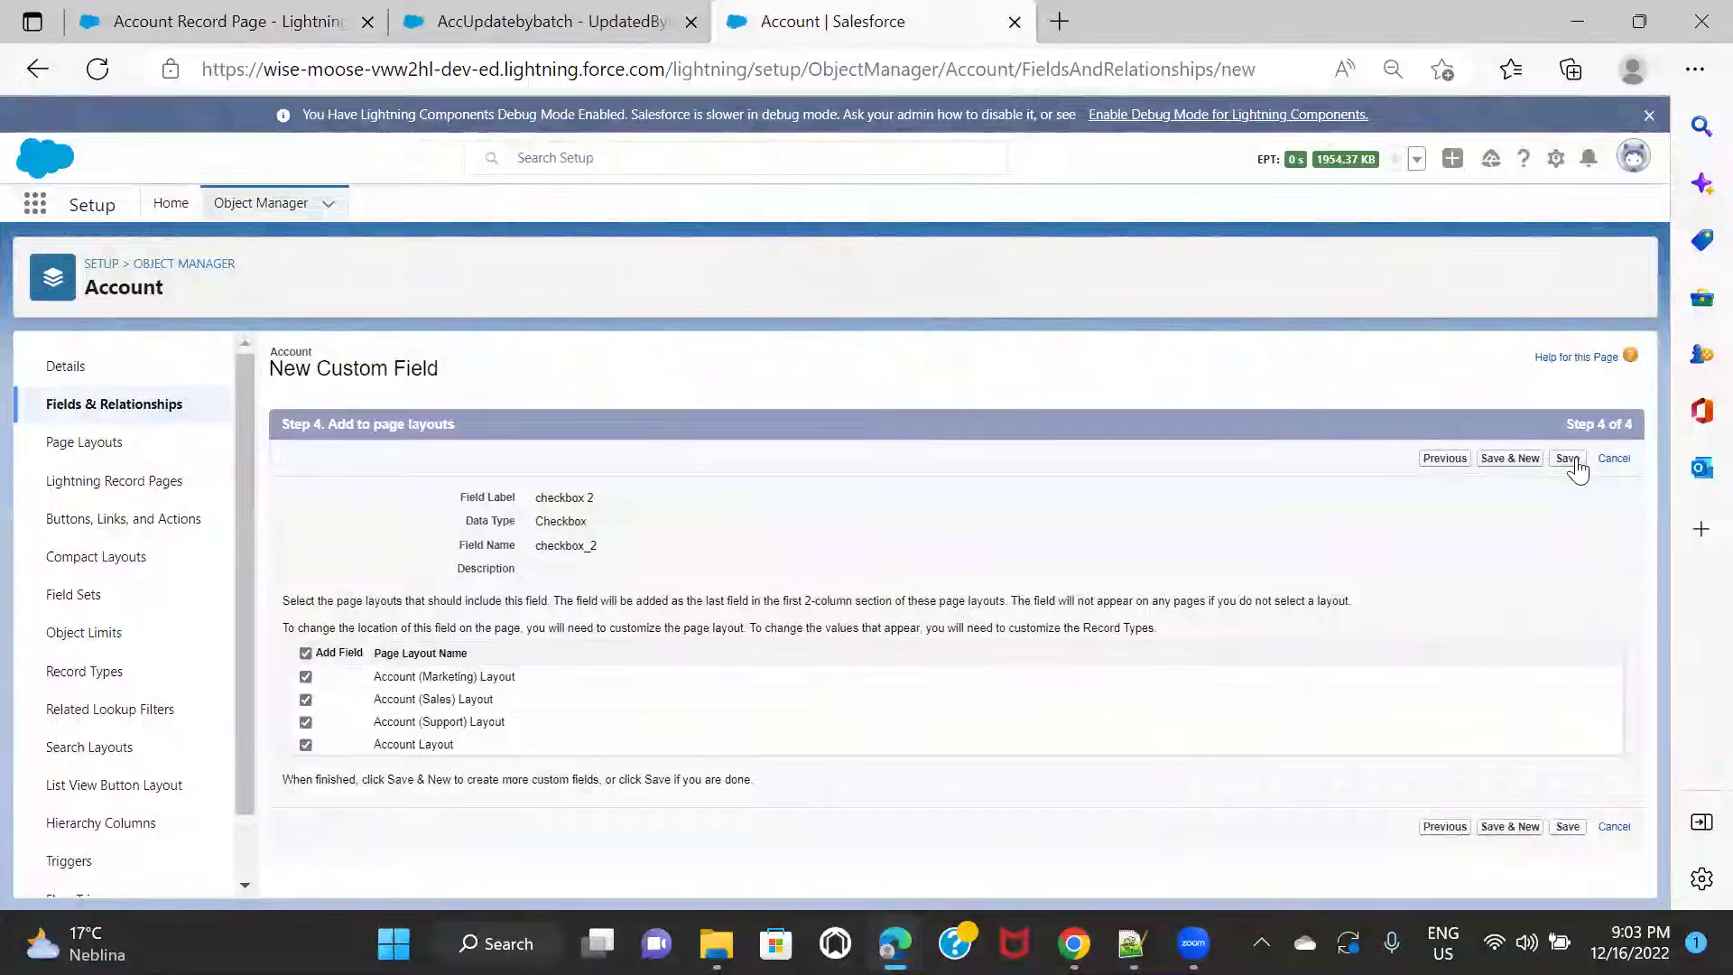
click(1570, 459)
click(264, 27)
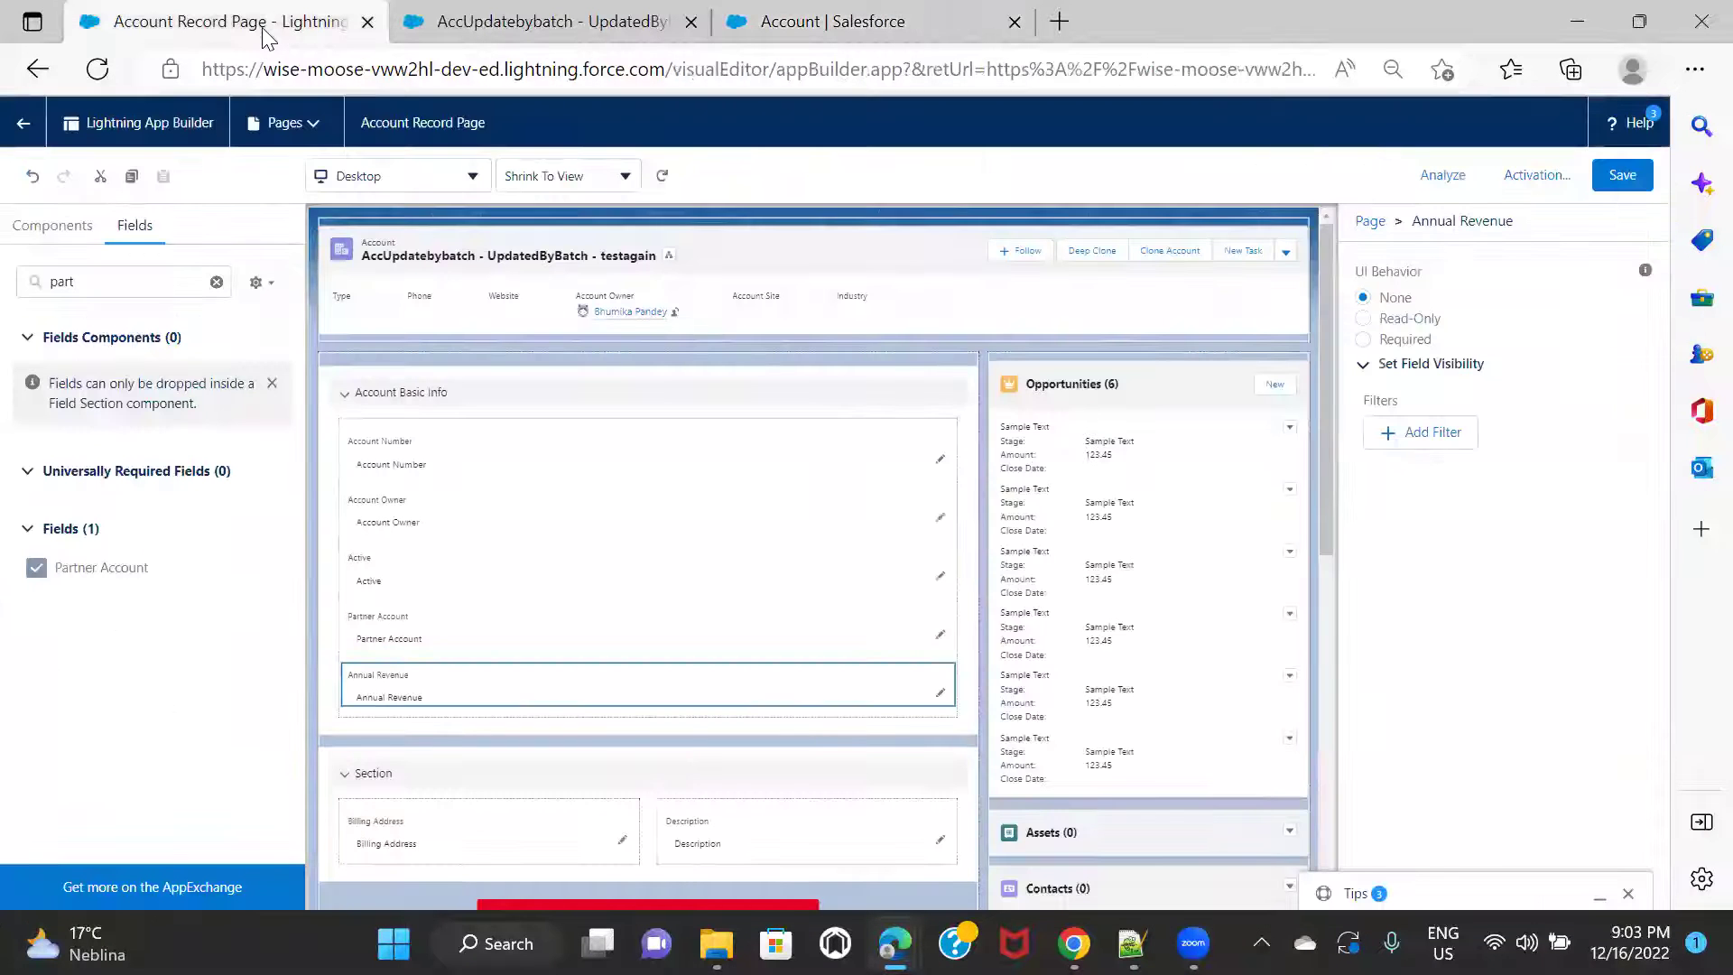
Save the Account Record Page despite the missing required field, then refresh the builder.
click(1611, 181)
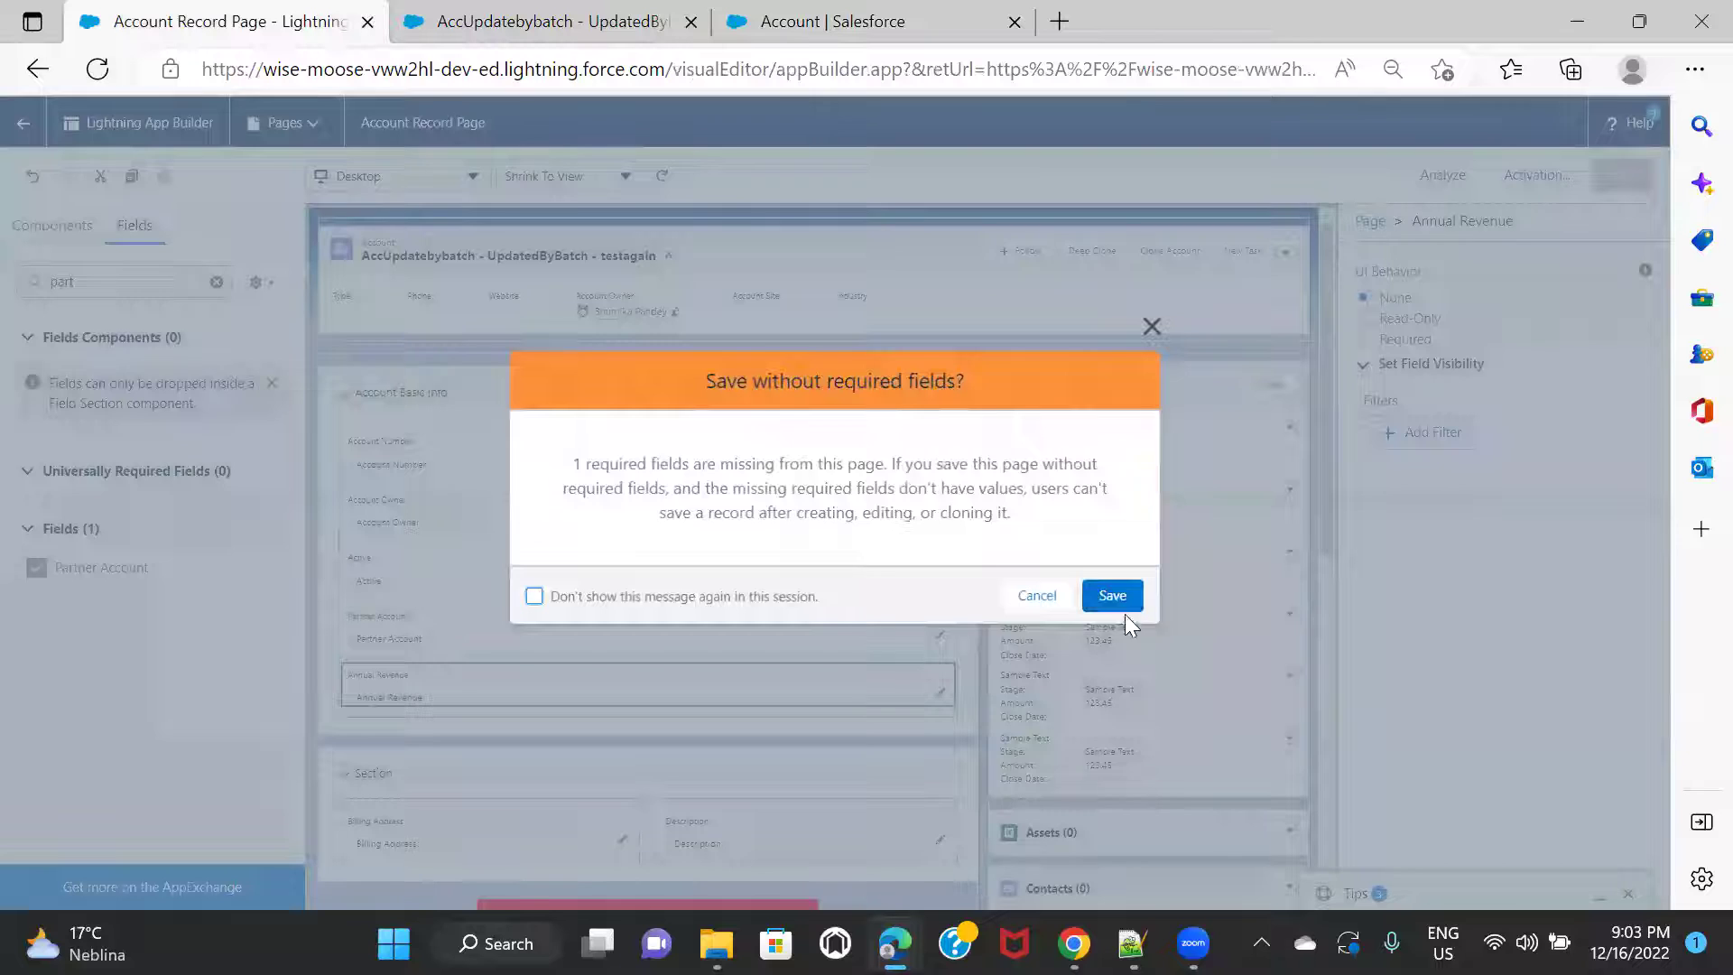
click(1113, 595)
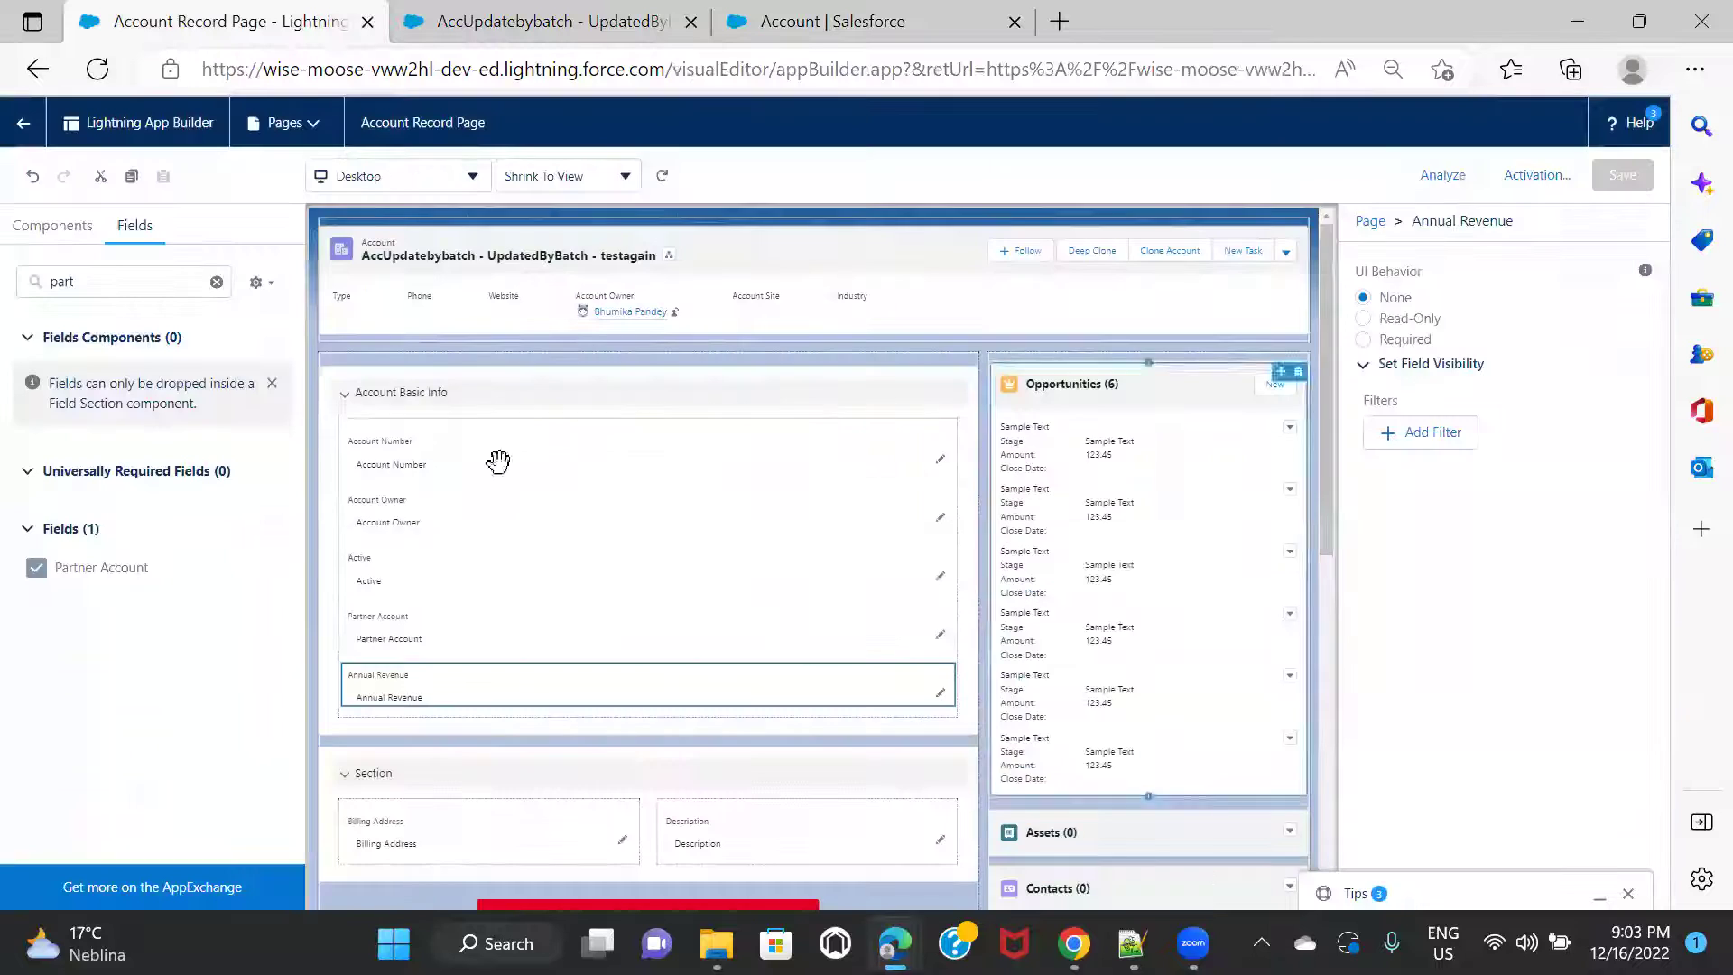
click(98, 70)
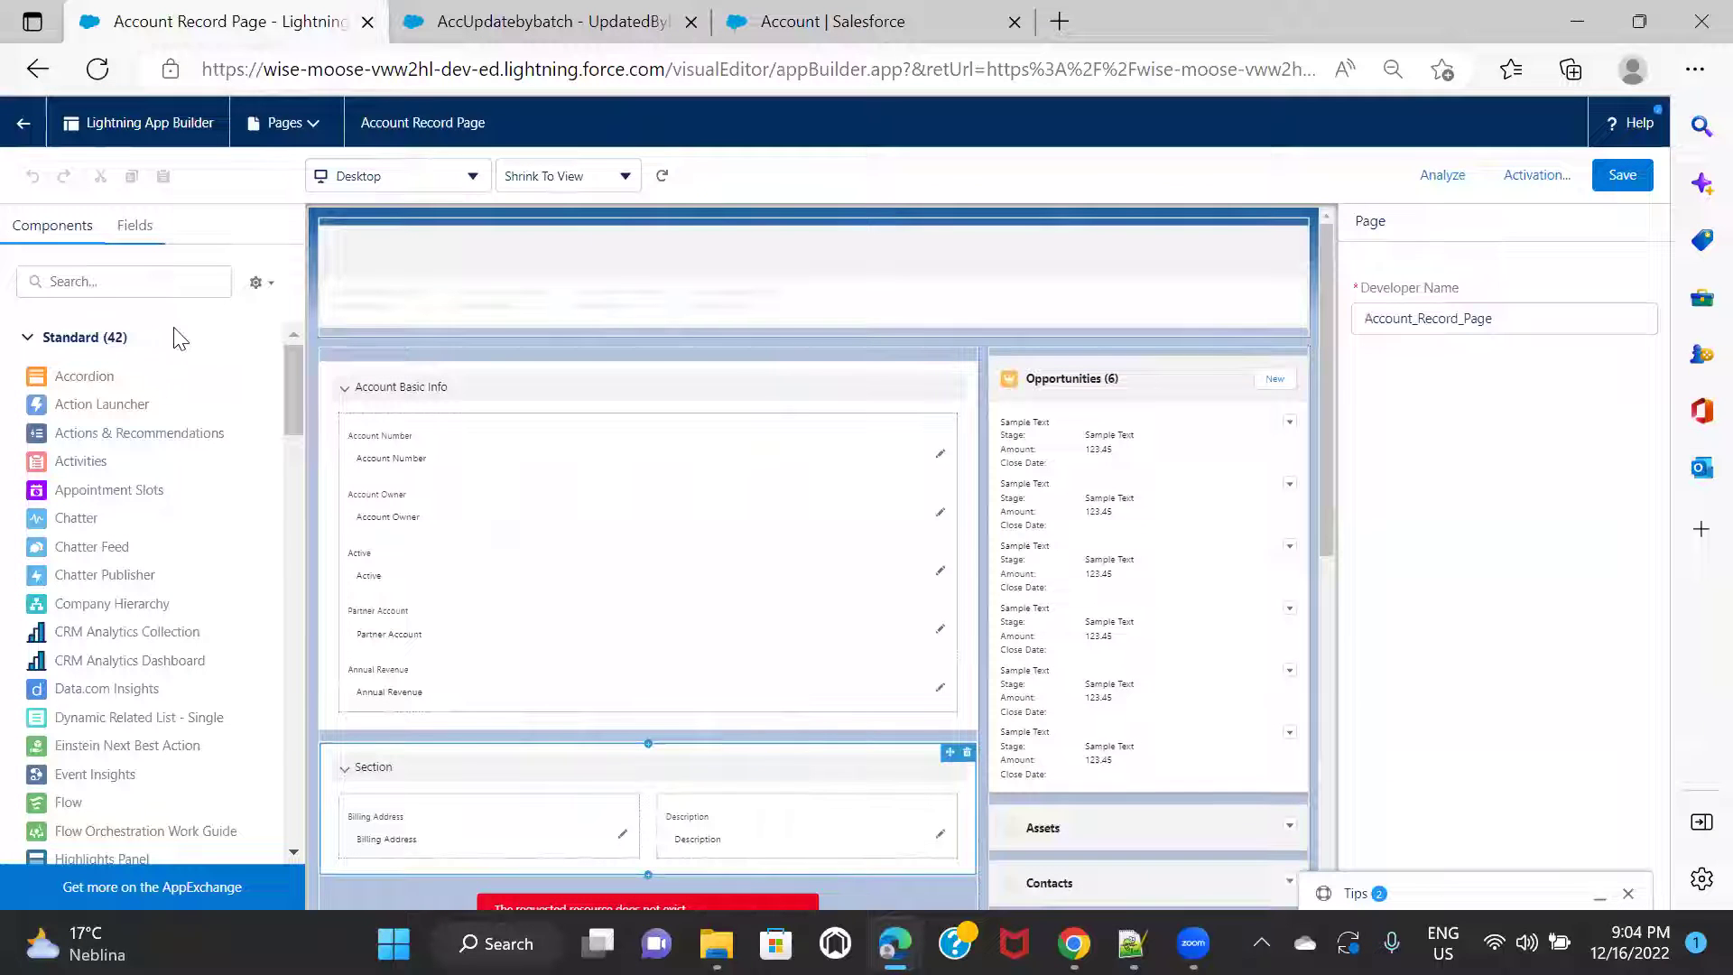
Filter the Fields list by 'ch' and drag checkbox 1 and checkbox 2 below Annual Revenue.
click(140, 227)
click(123, 280)
text(ch)
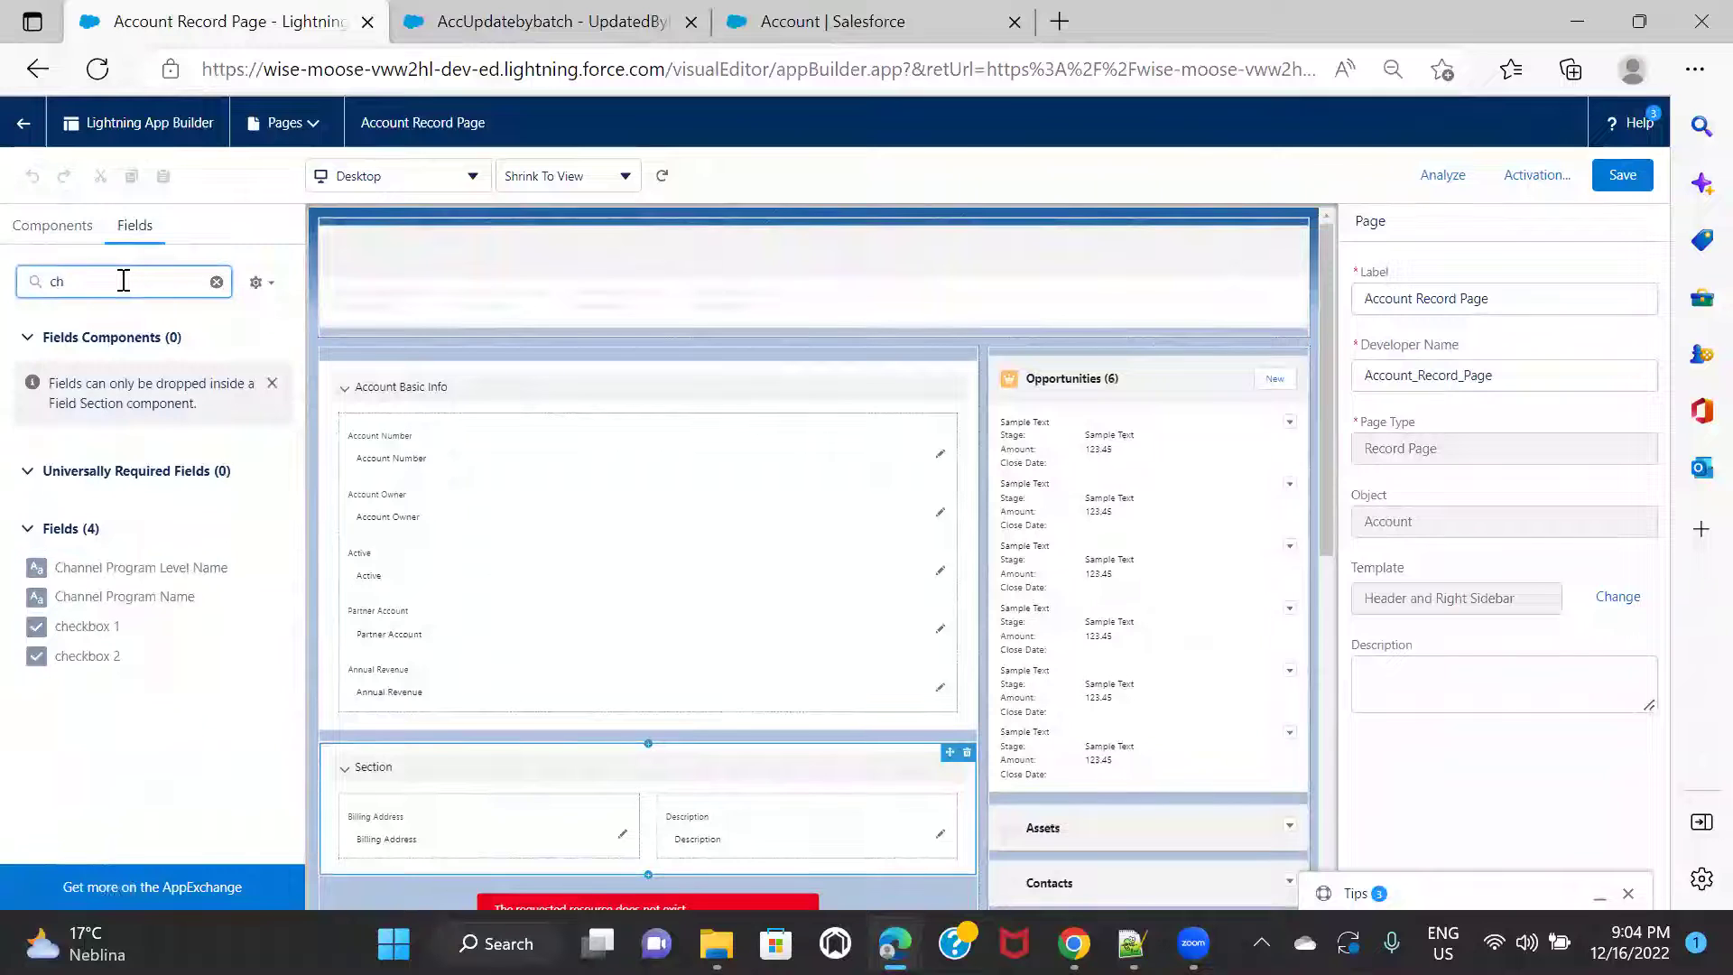
drag(99, 623, 375, 708)
drag(79, 657, 401, 775)
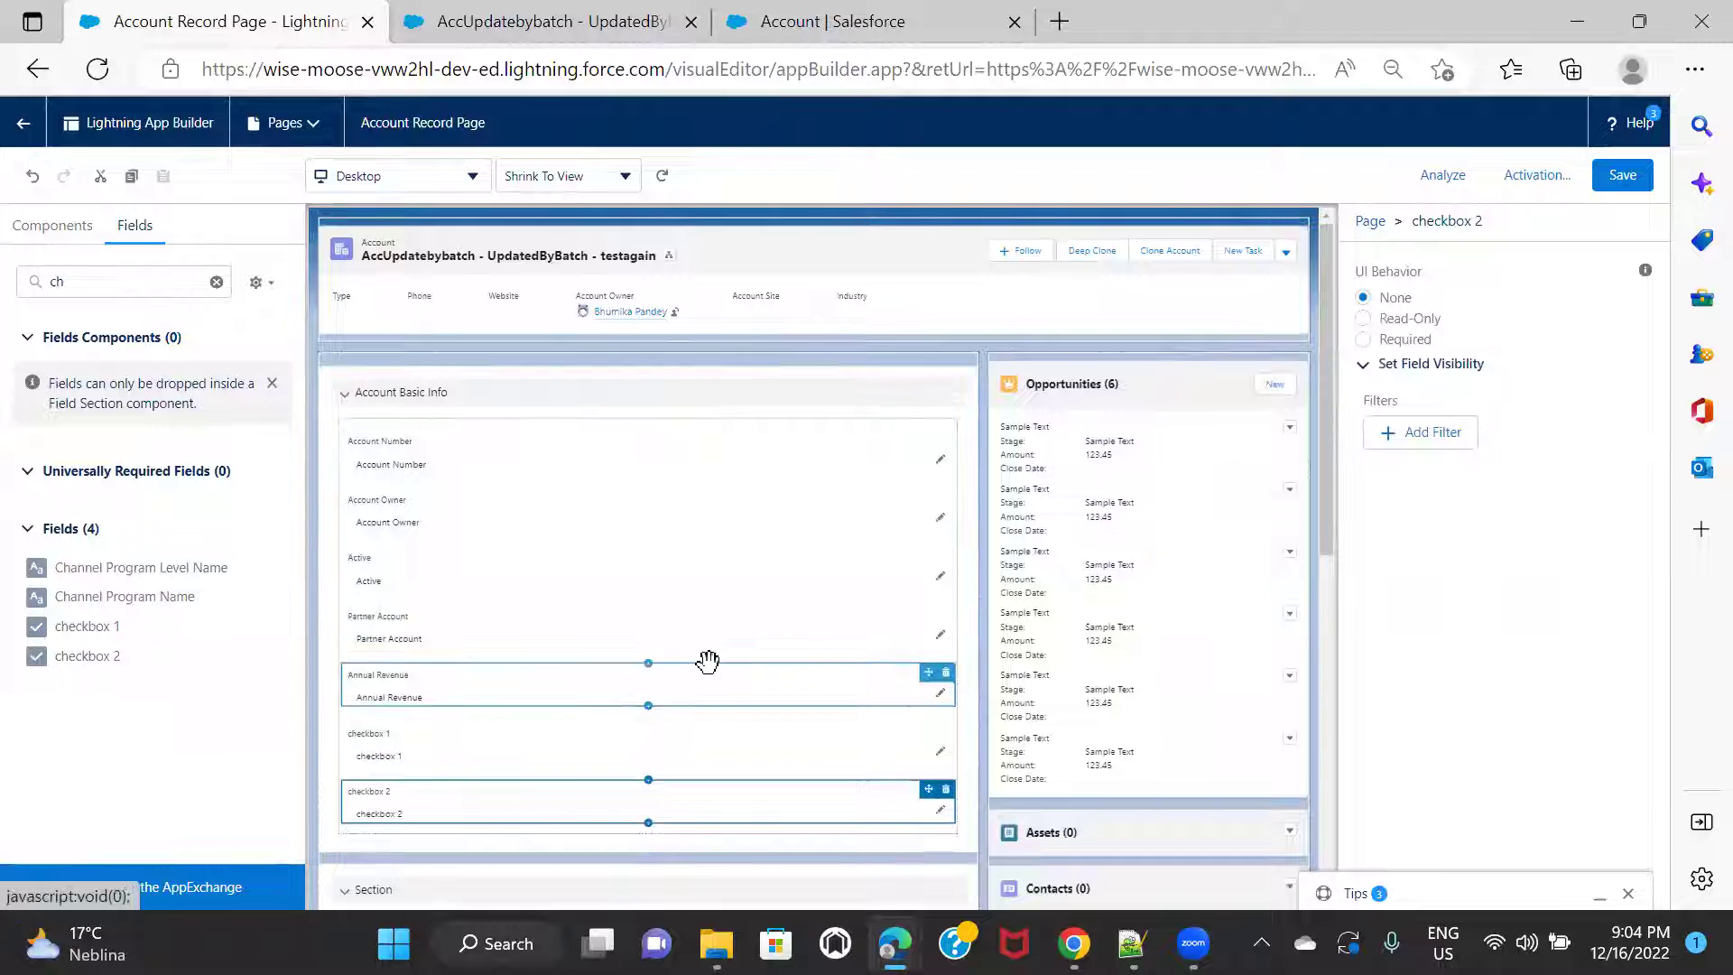
scroll(707, 662, down, 2)
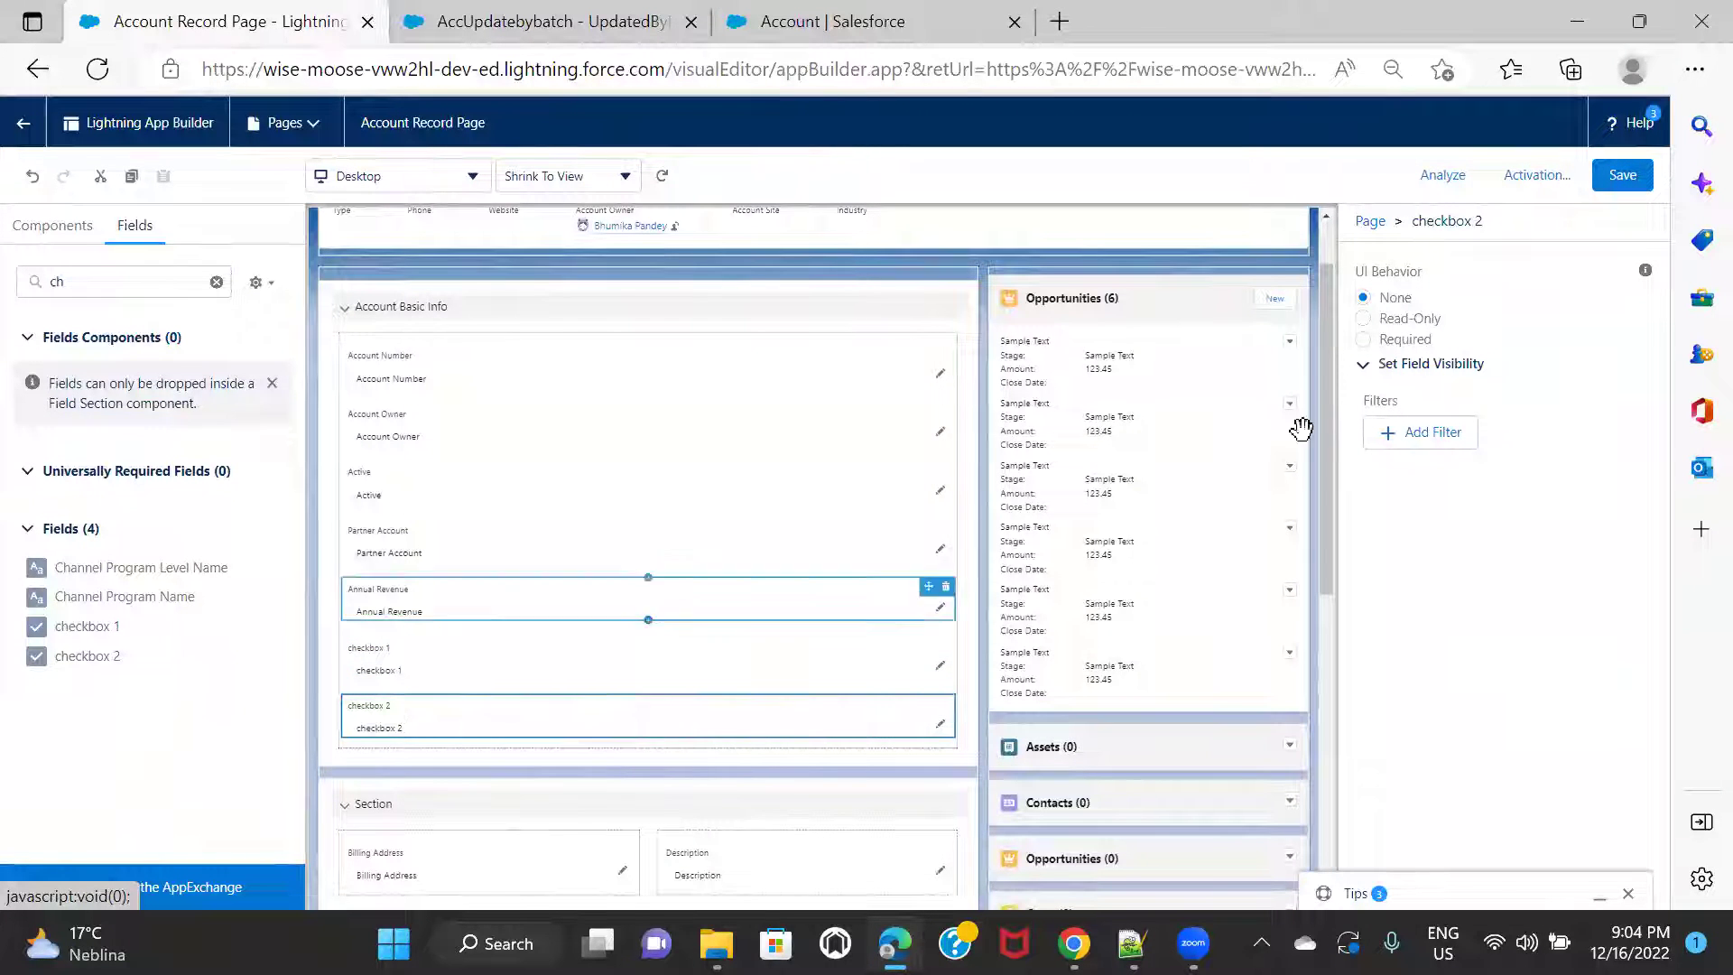
click(1426, 435)
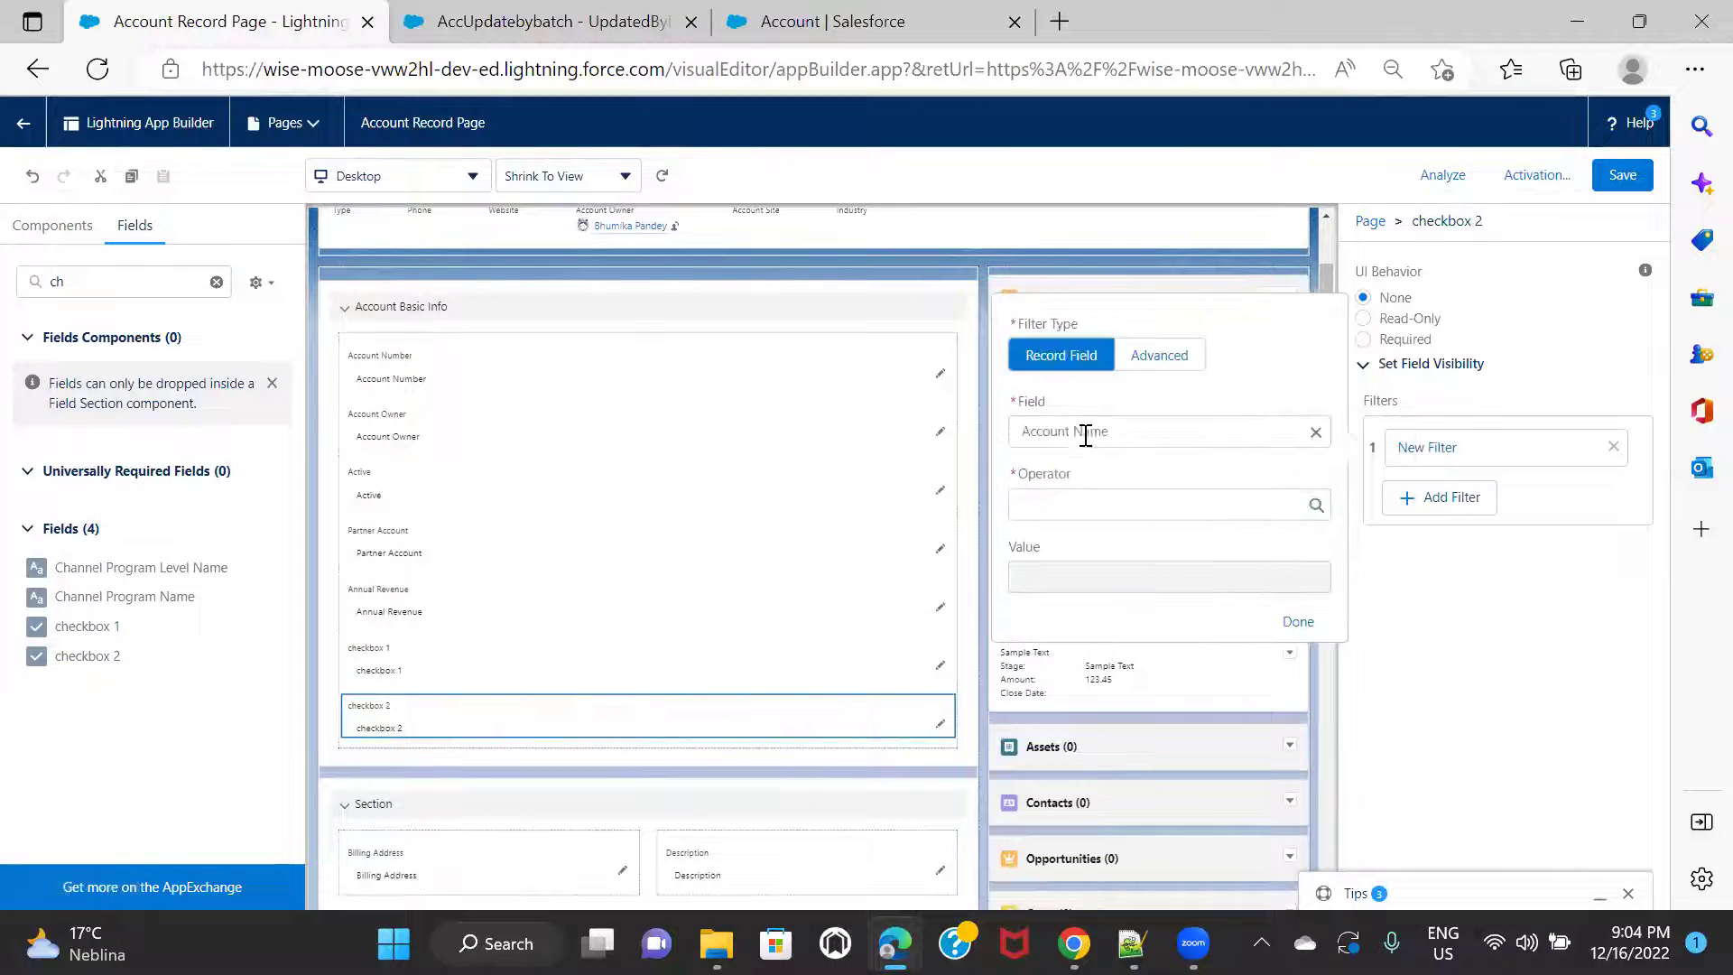
Give checkbox 2 the visibility filter checkbox 1 Equal True, then save the page confirming the warning.
click(1088, 433)
text(ch)
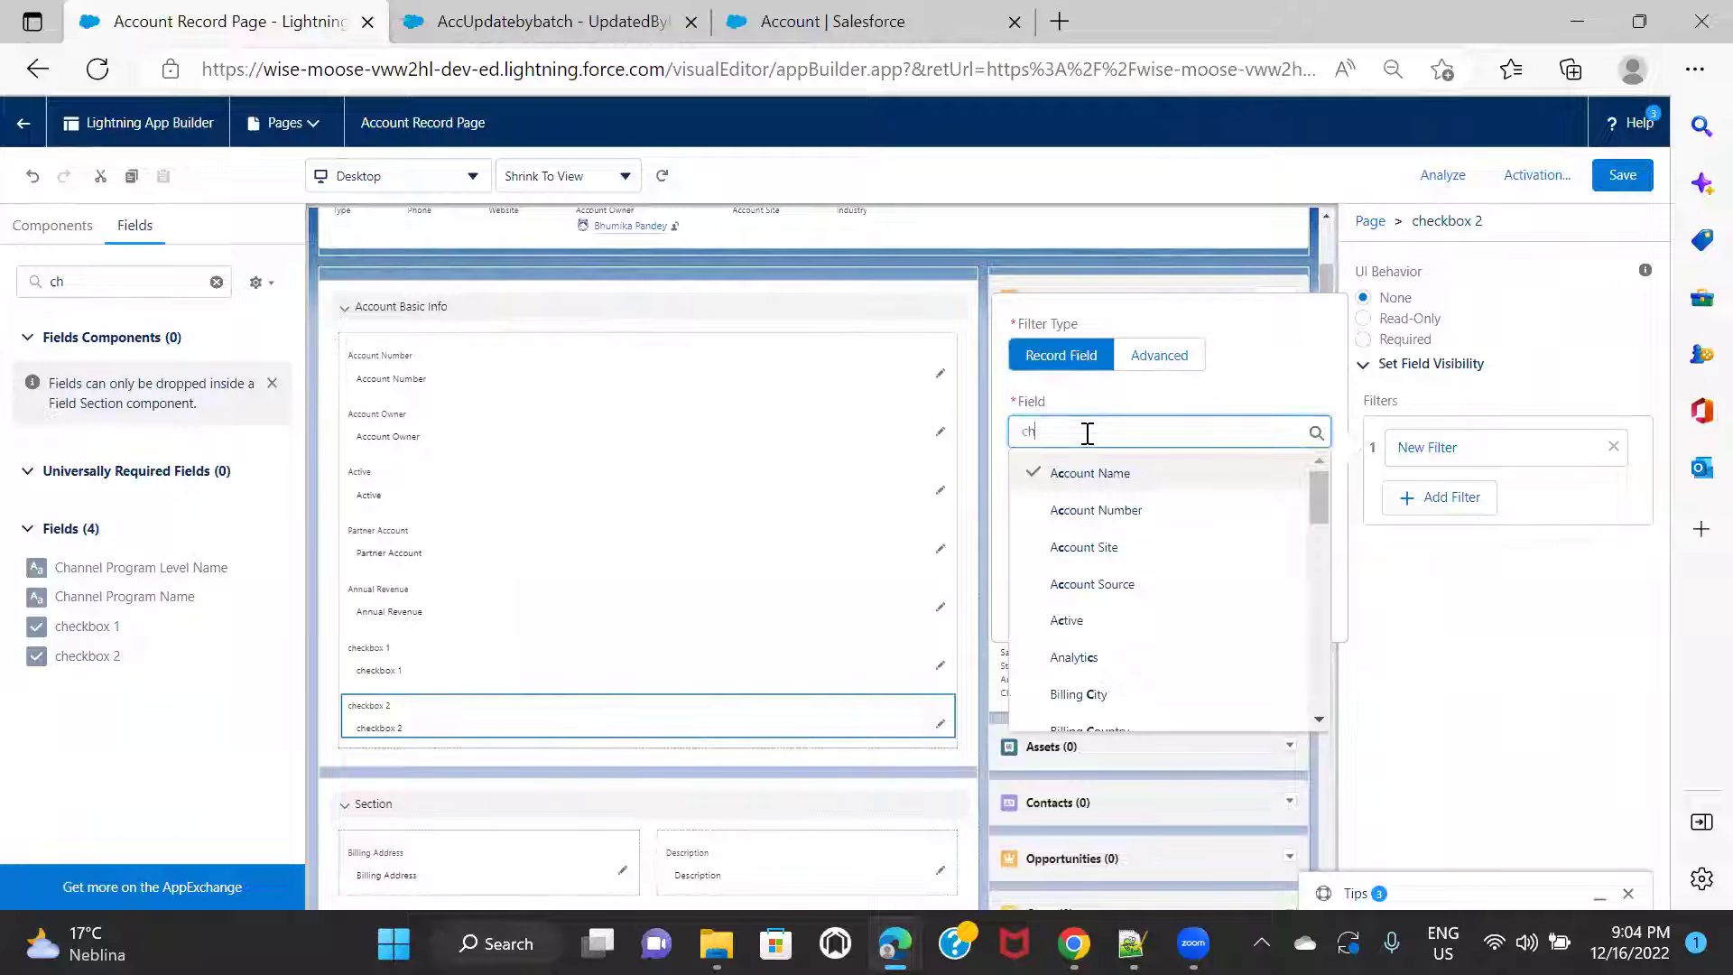
click(1135, 548)
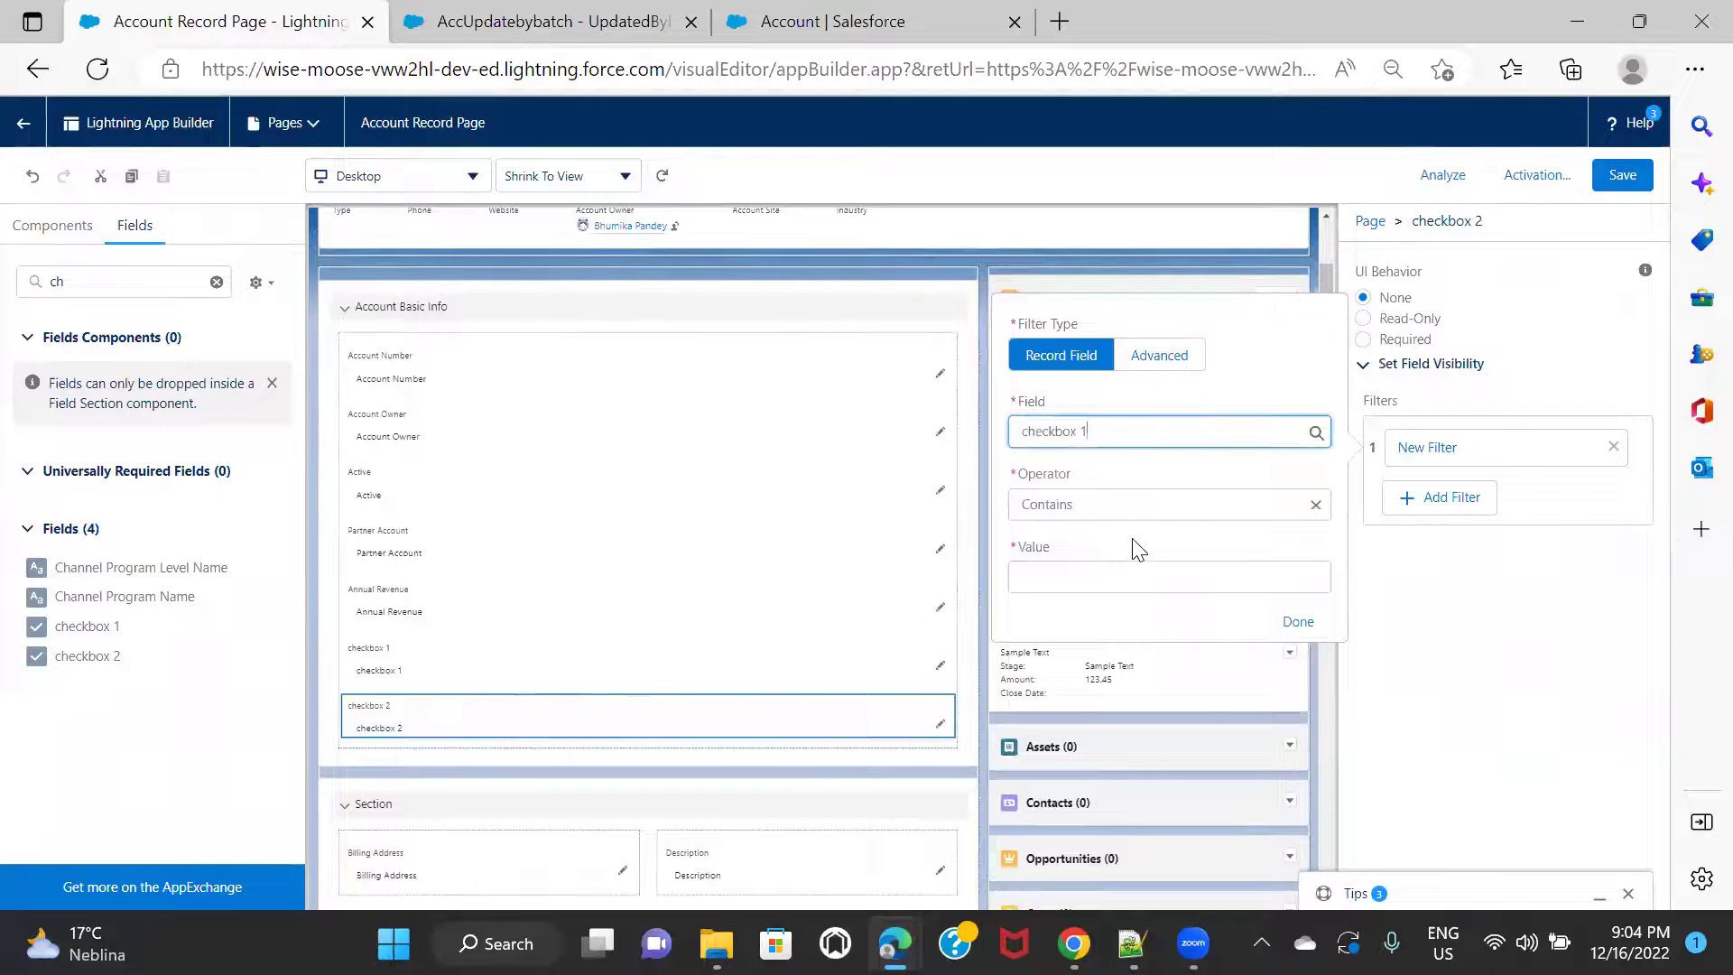
click(1072, 582)
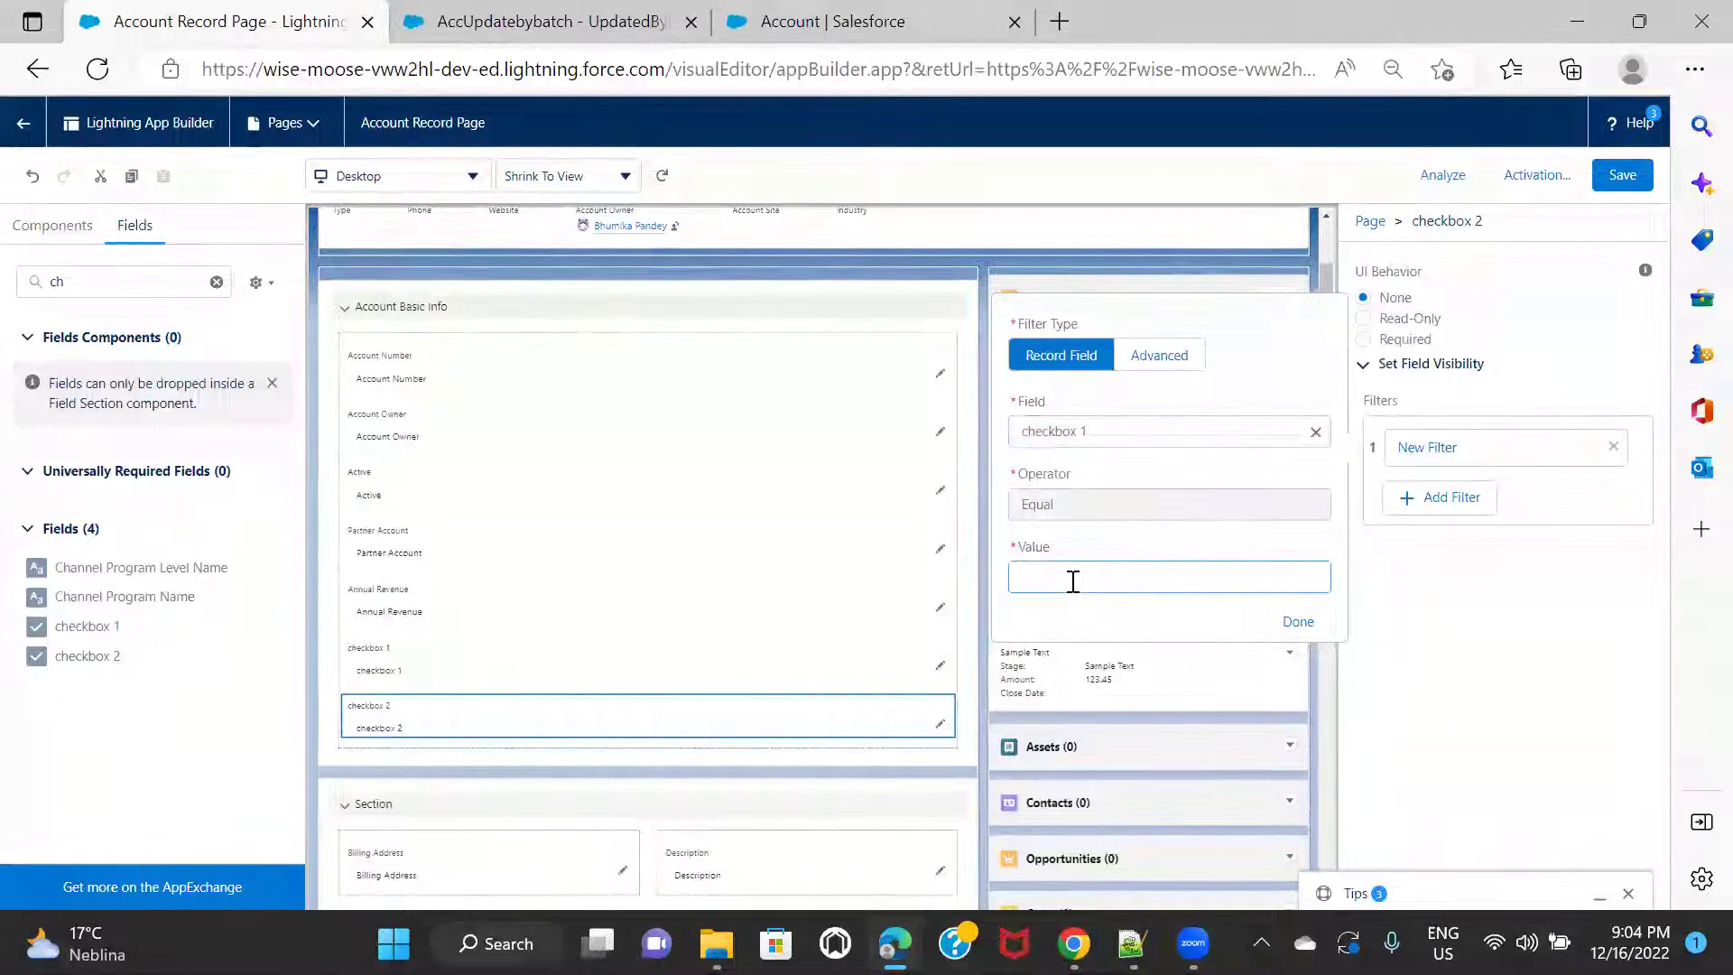
click(1072, 581)
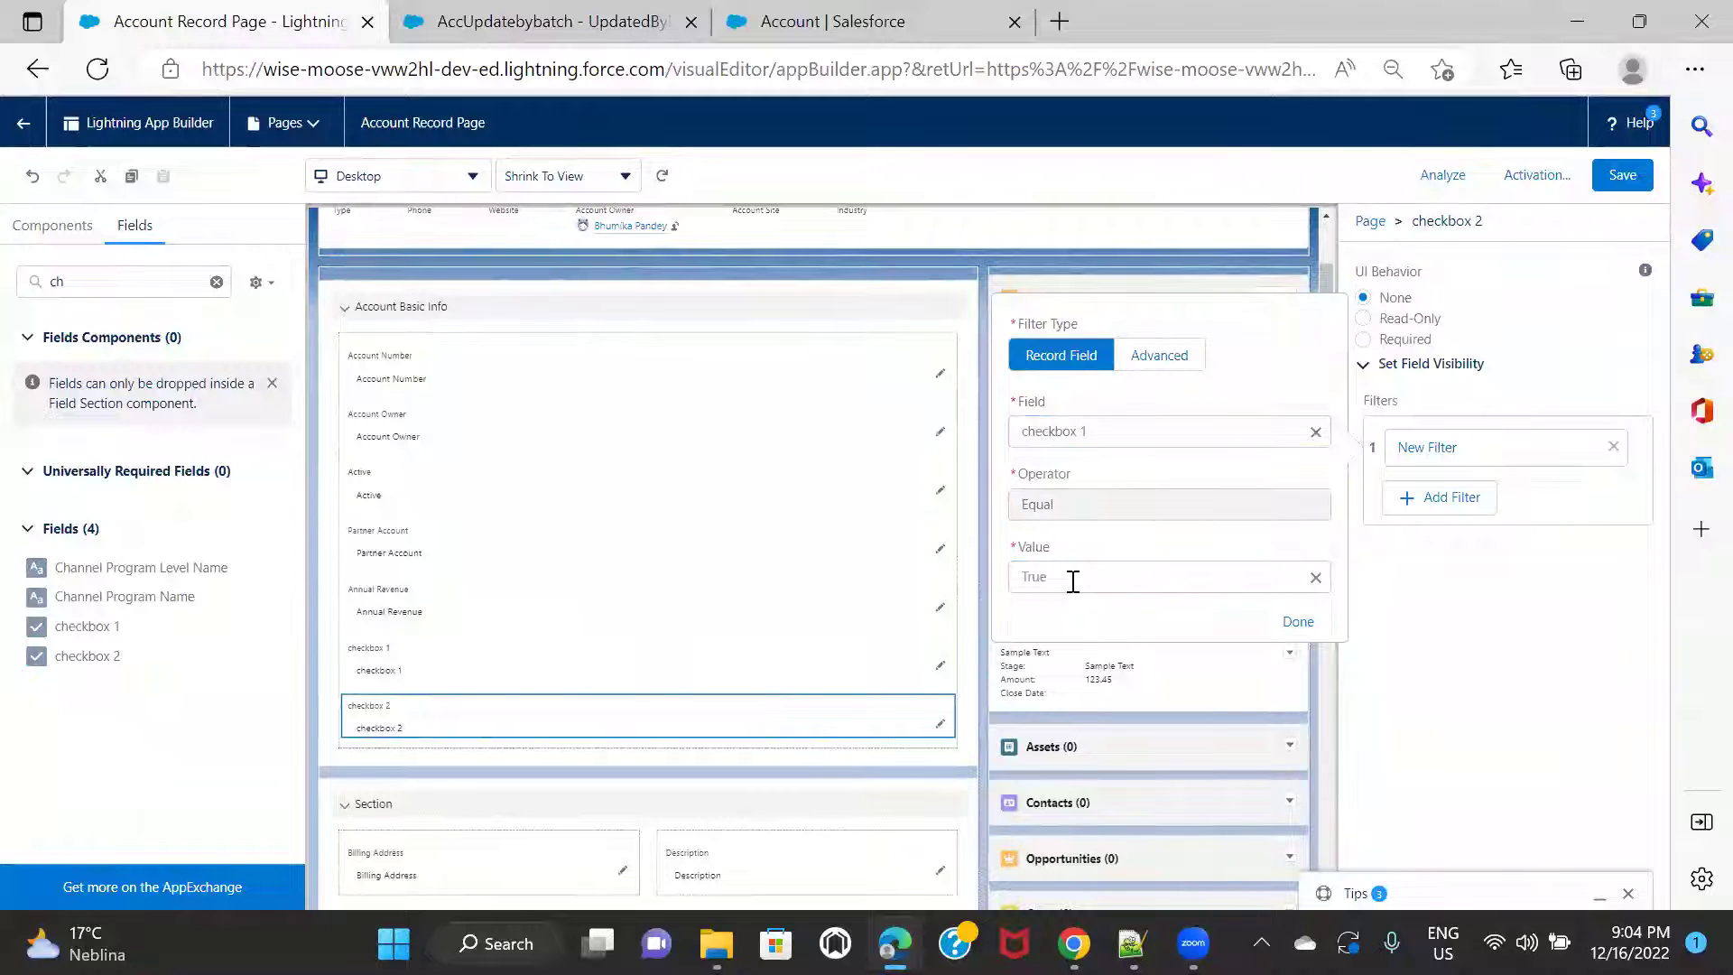
click(1298, 623)
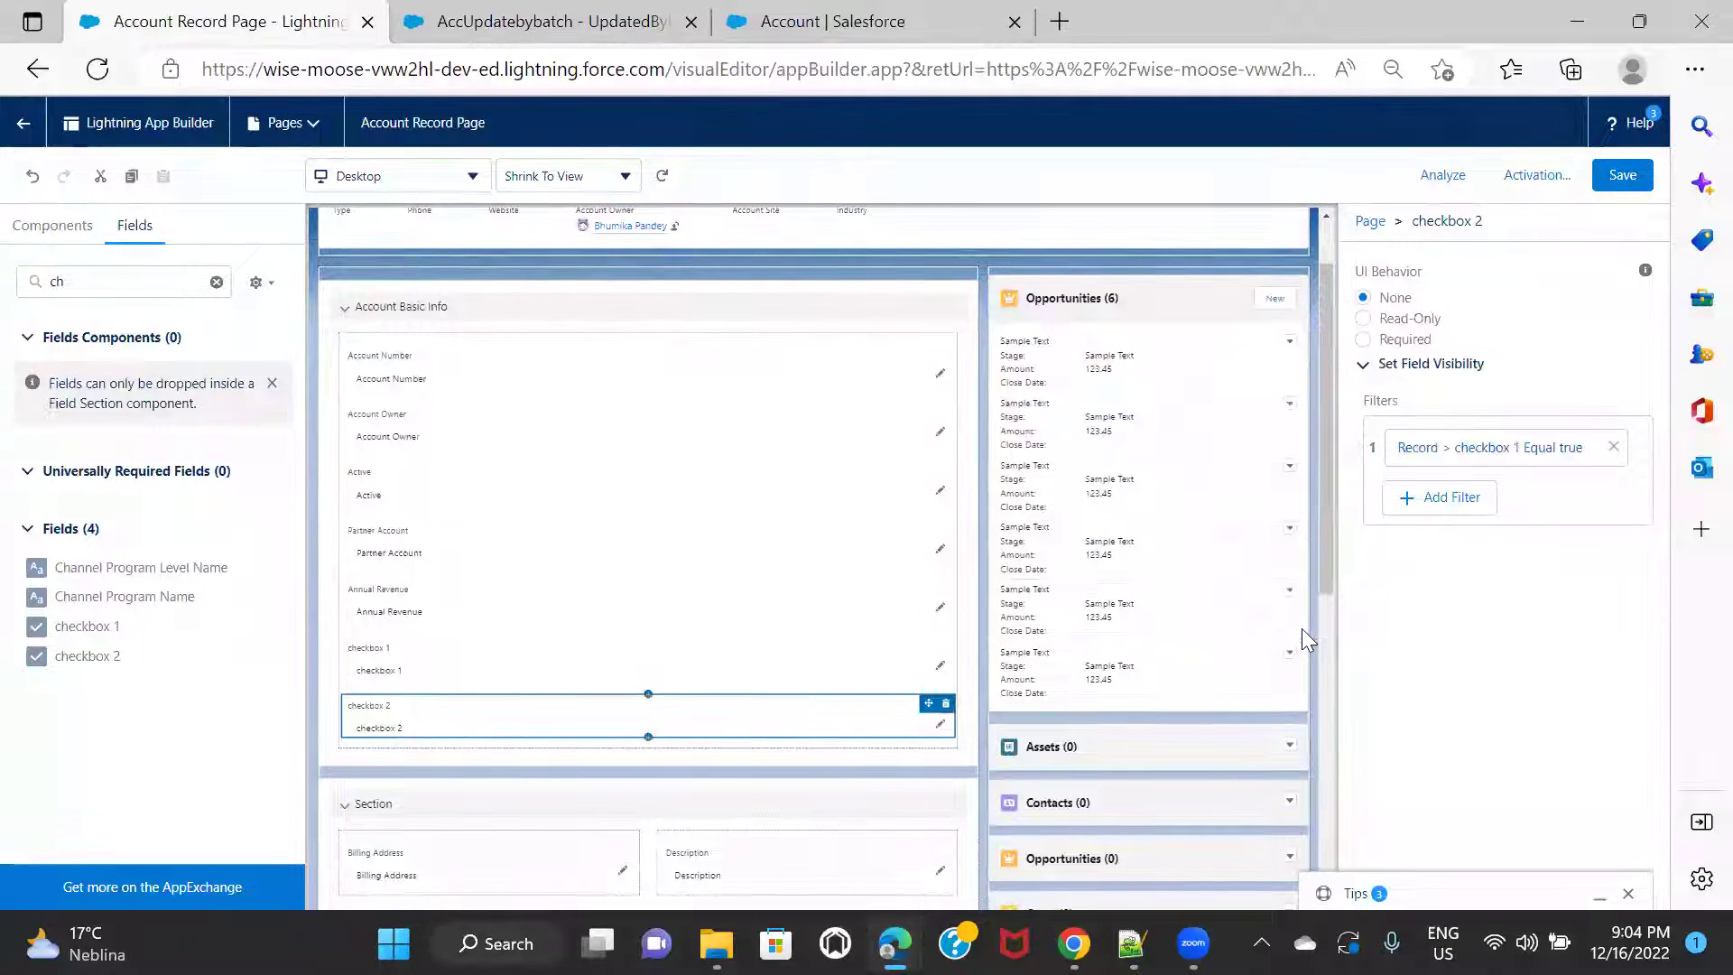
click(1622, 174)
click(1112, 593)
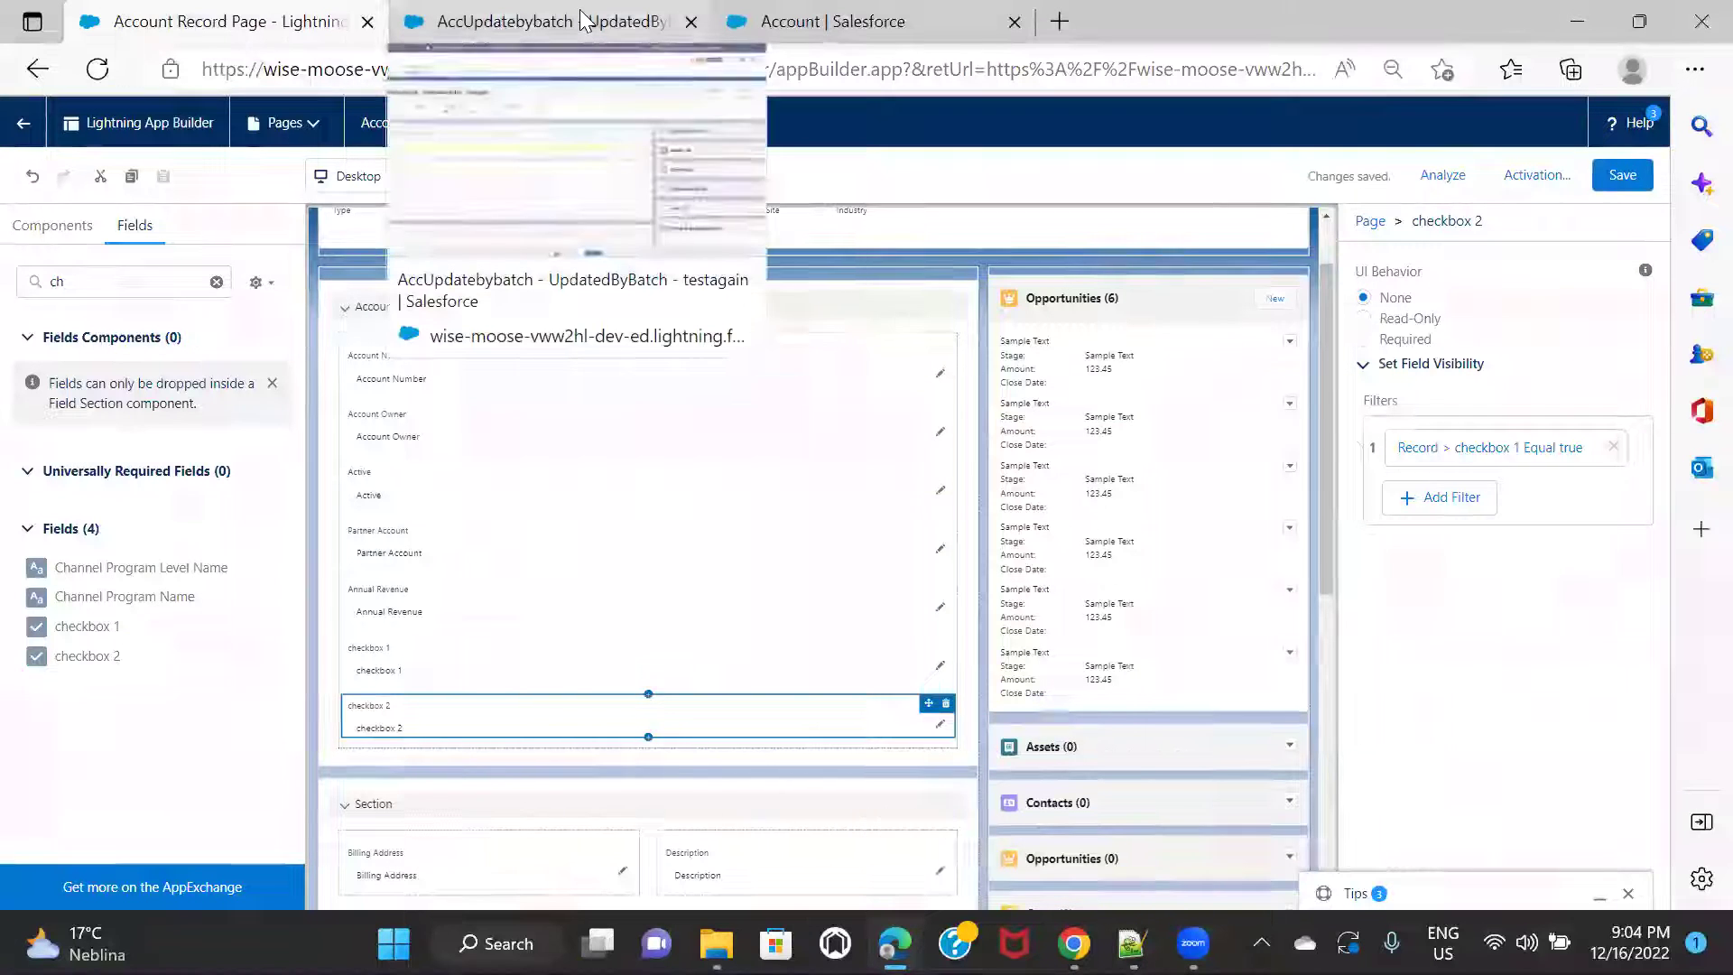
Reload the AccUpdatebybatch account and toggle checkbox 1 inline to check checkbox 2 appears, then cancel.
click(585, 20)
click(100, 72)
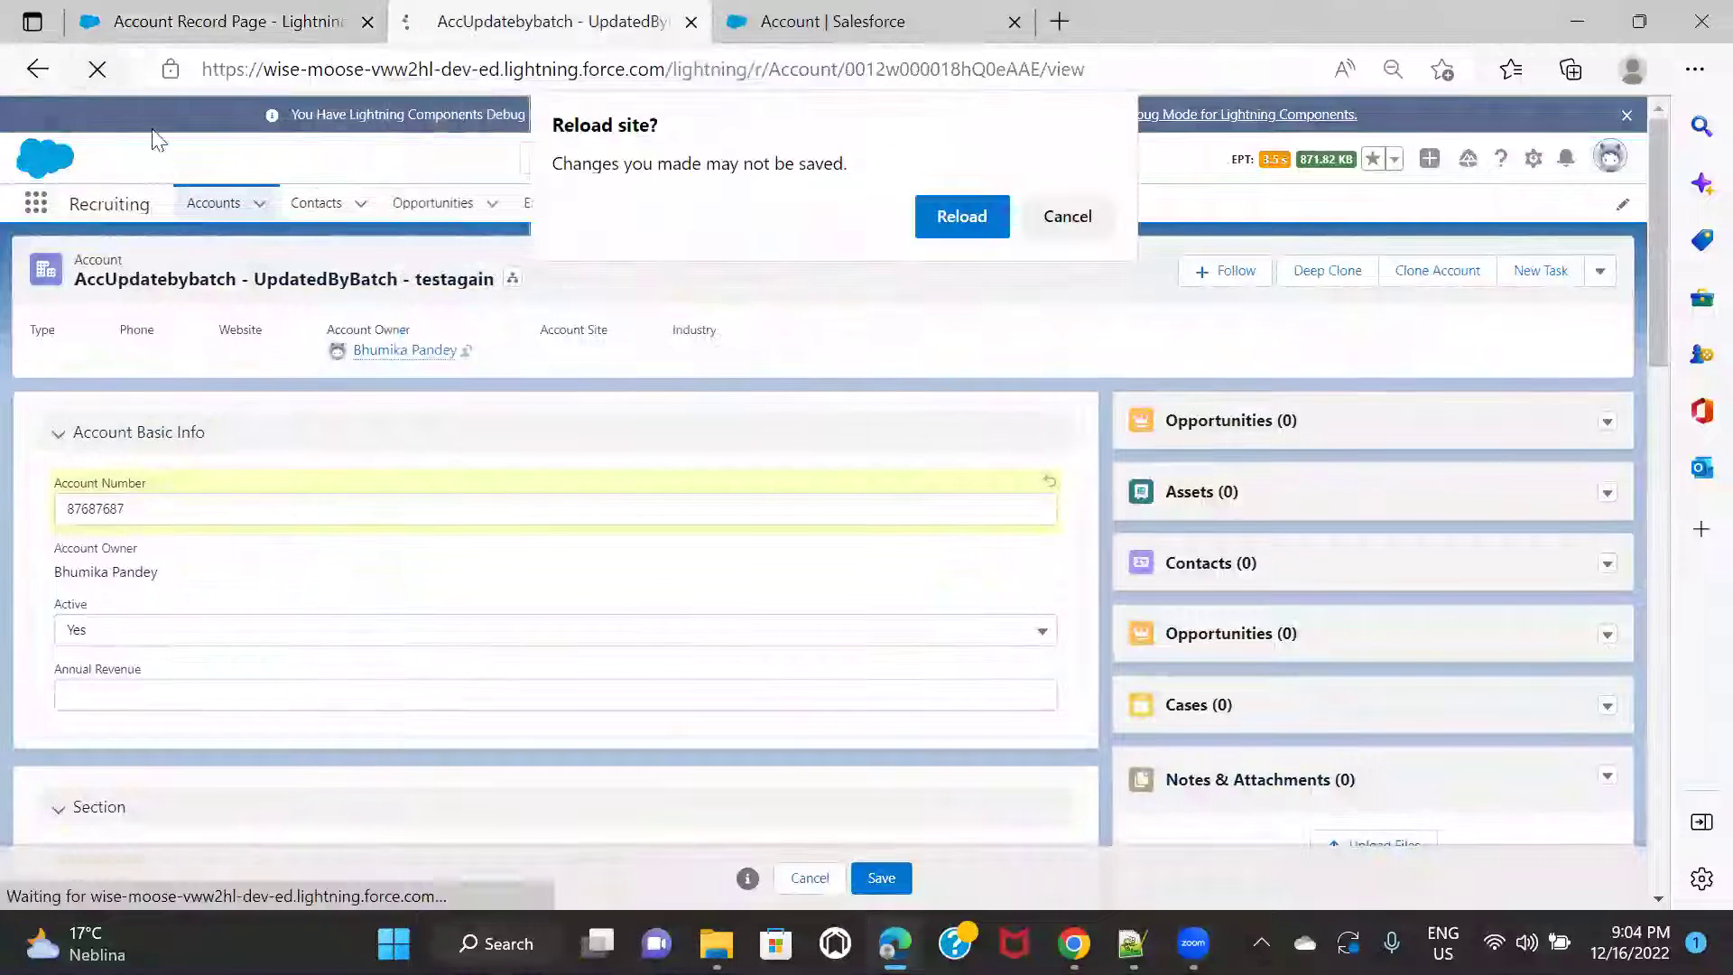
click(957, 215)
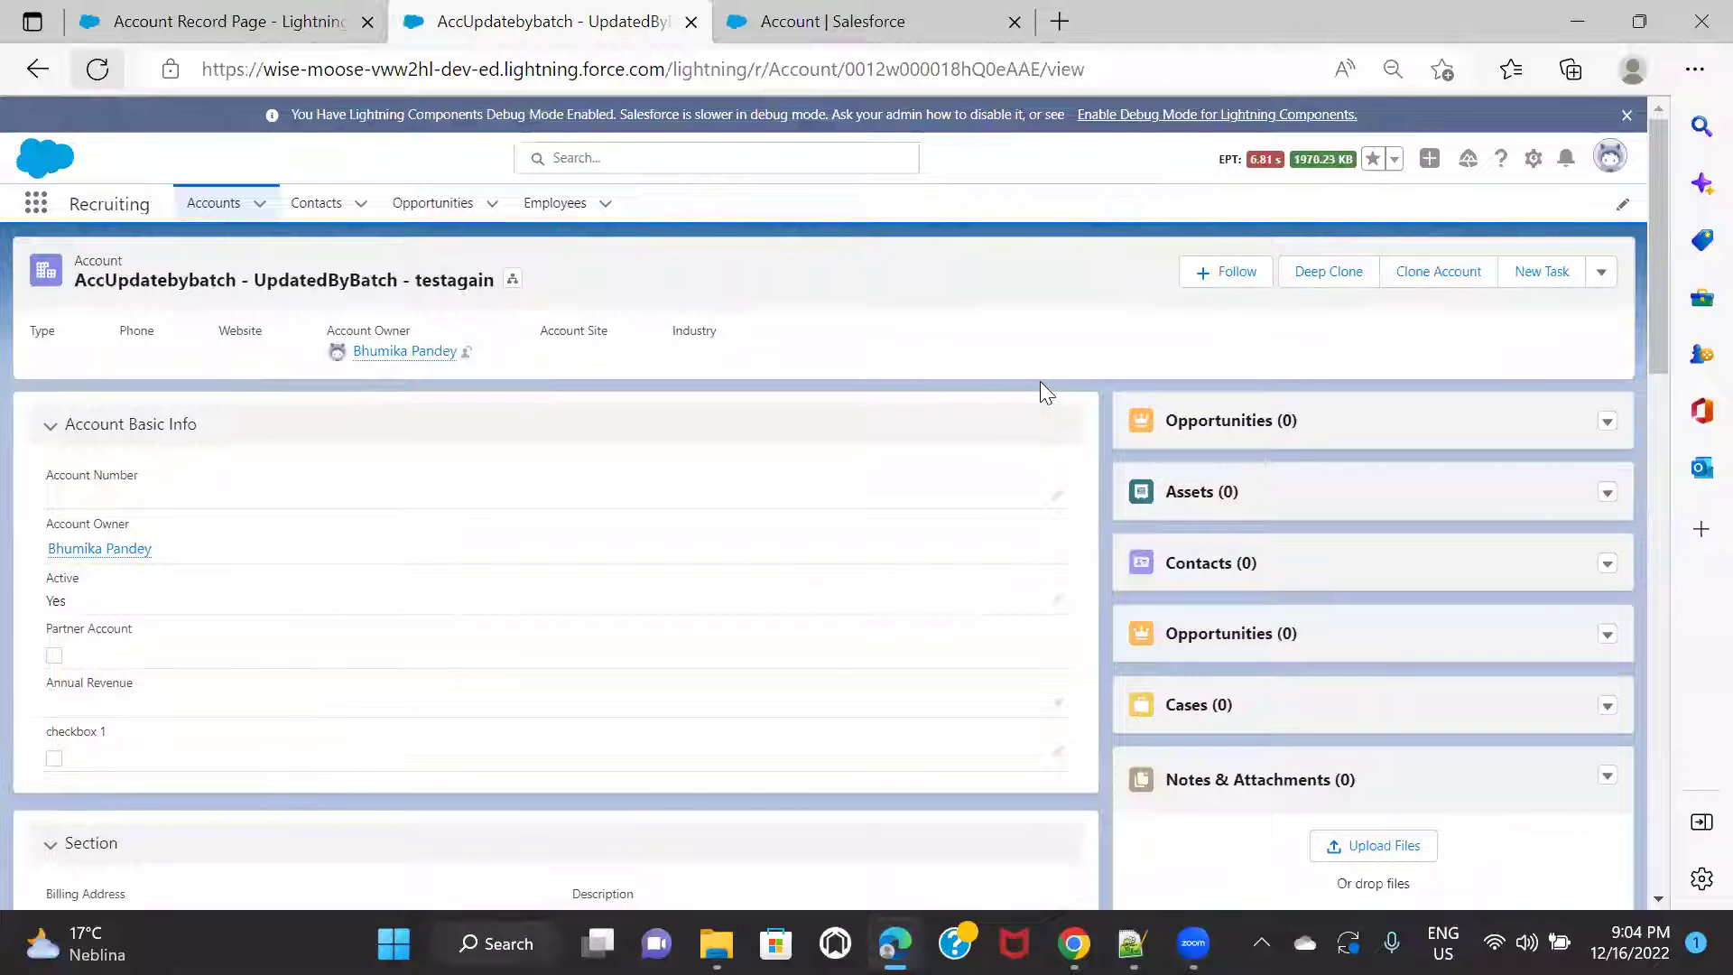
scroll(626, 623, down, 2)
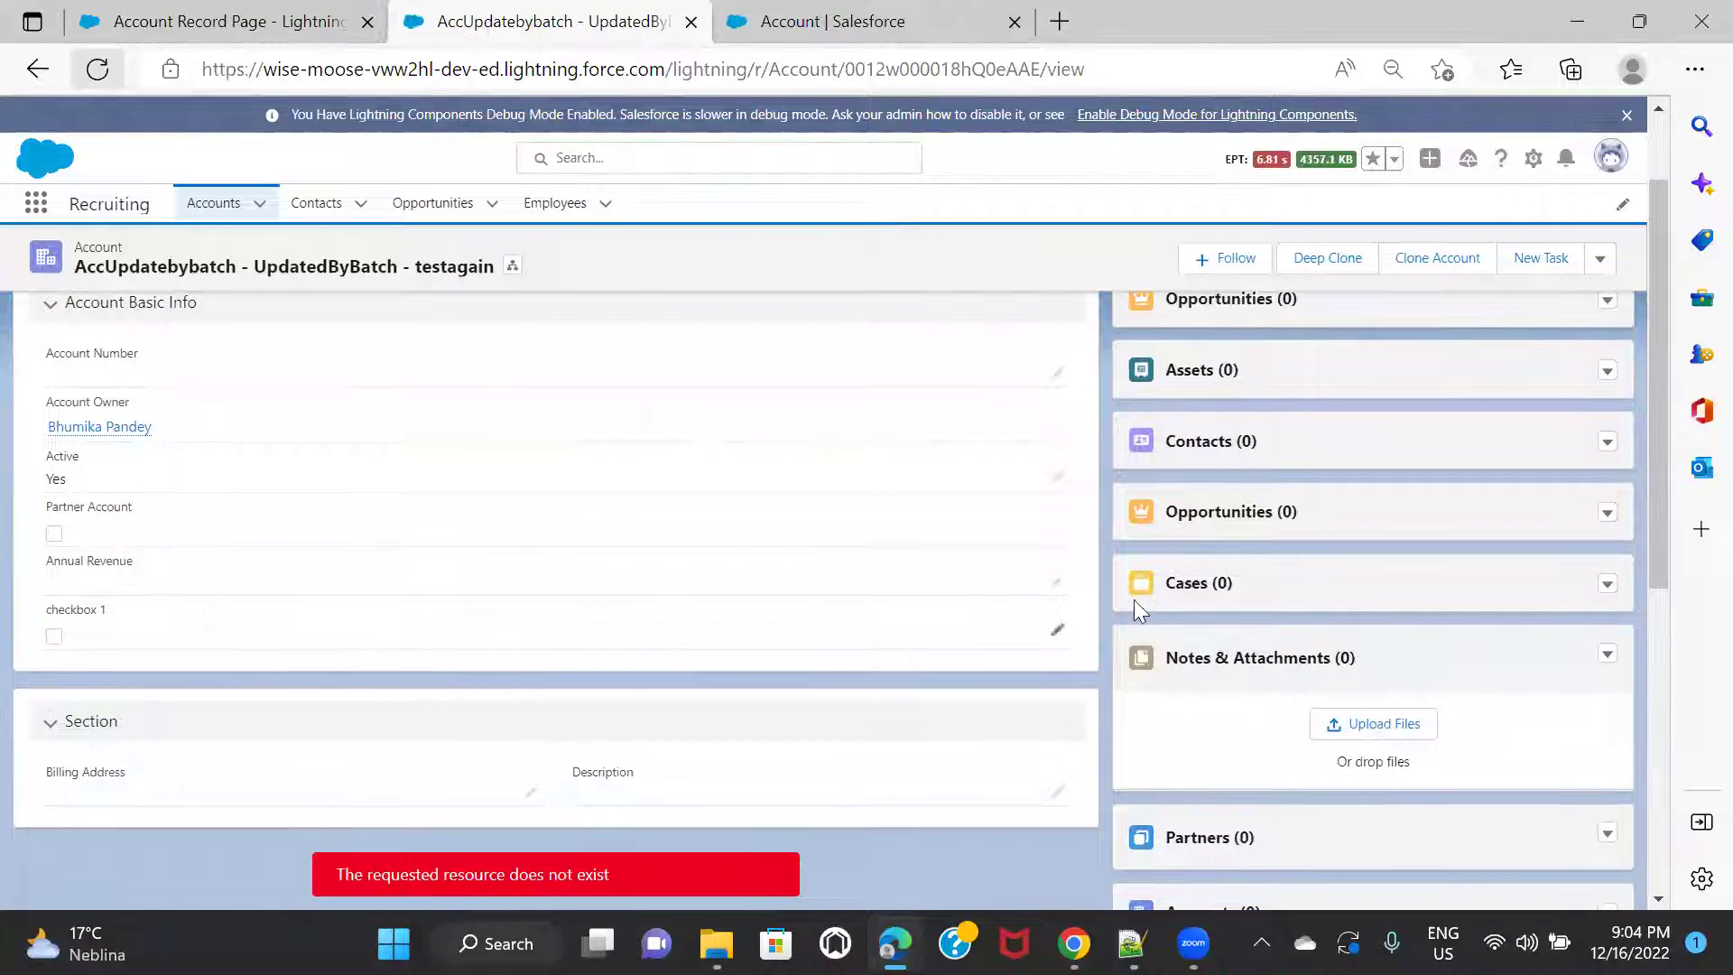
double_click(54, 643)
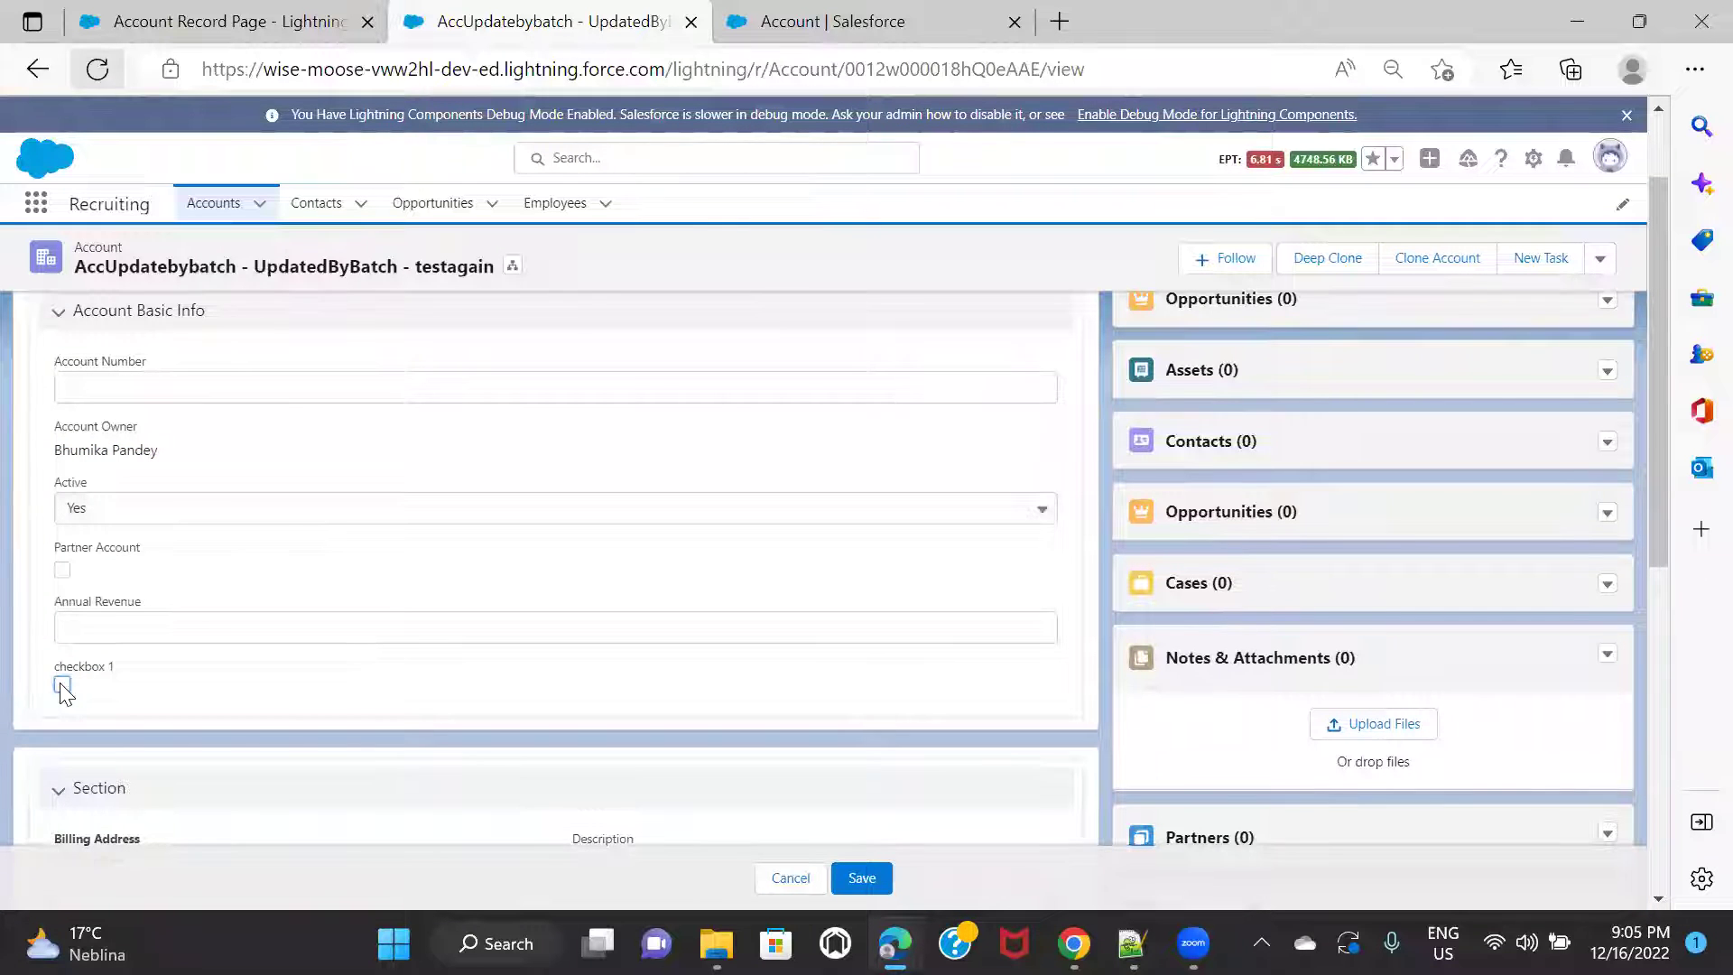
click(62, 686)
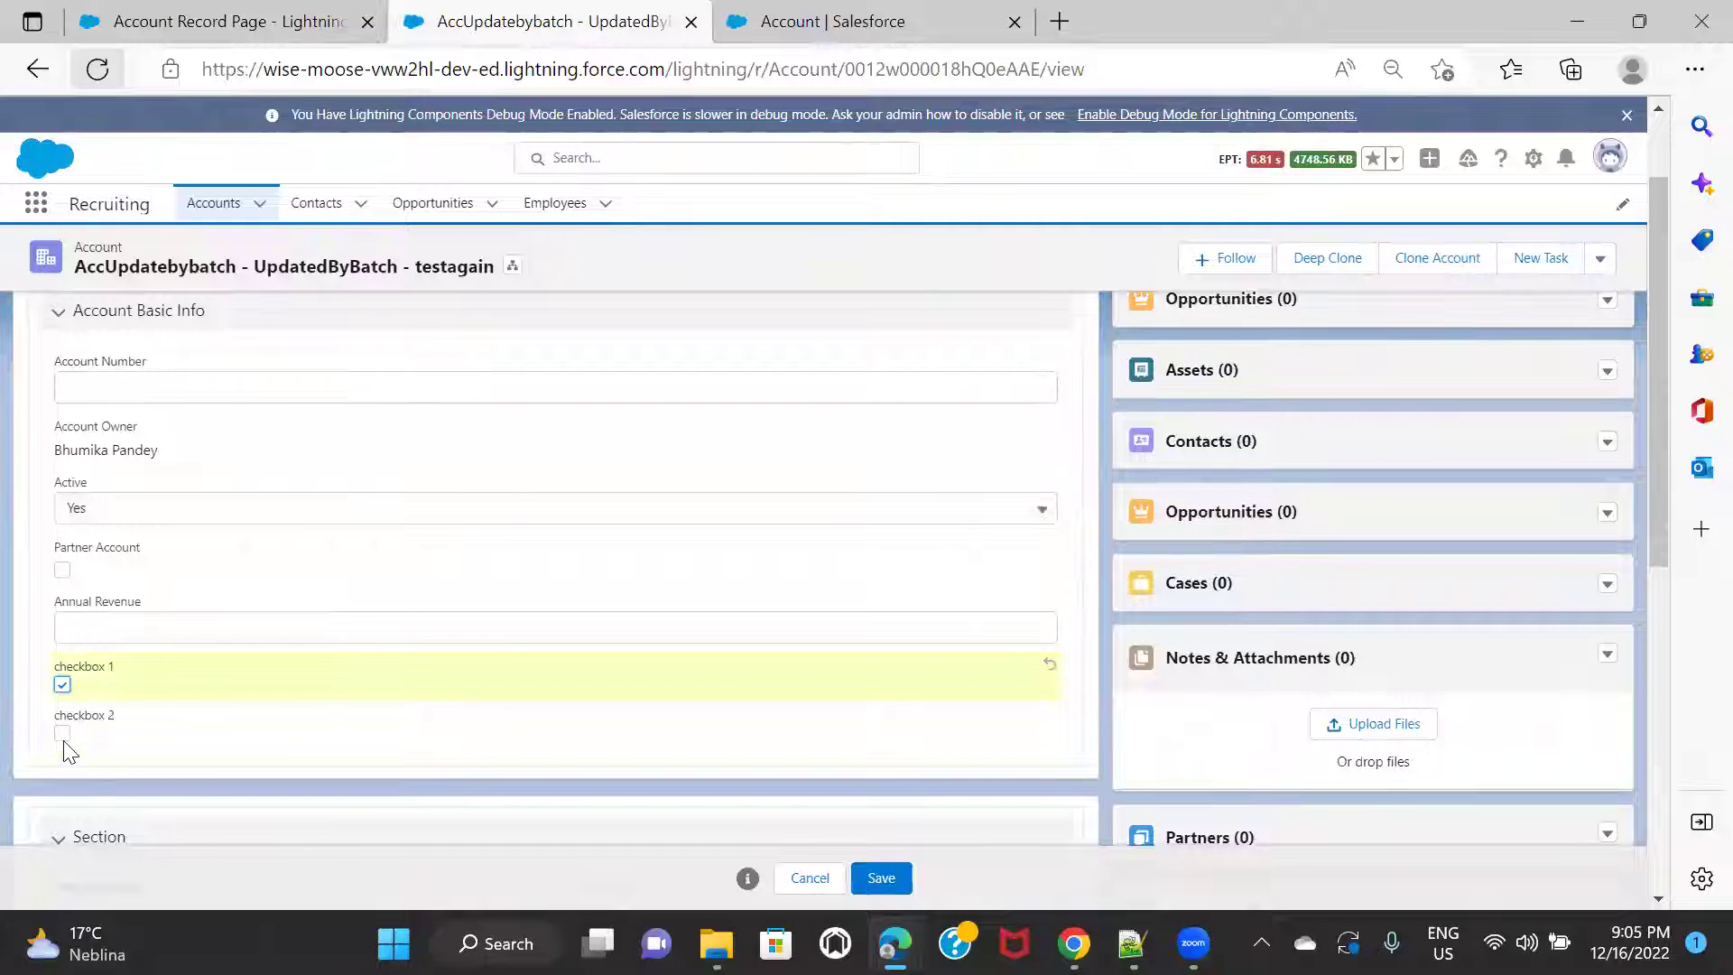
click(62, 685)
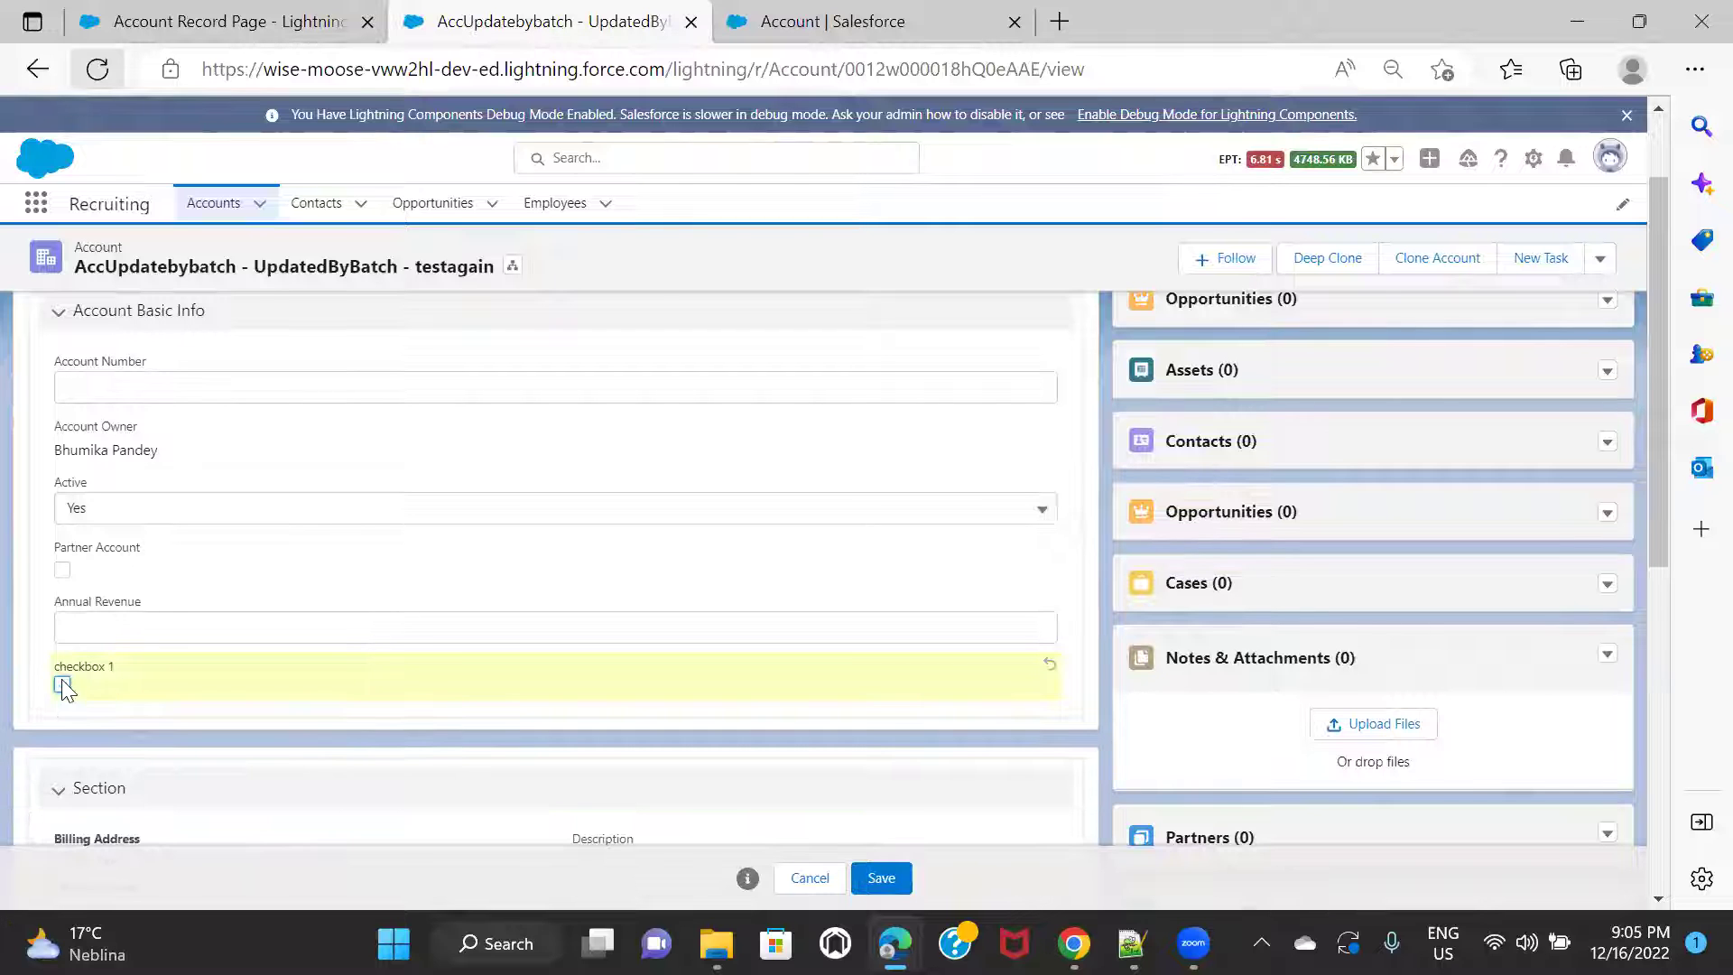
click(810, 877)
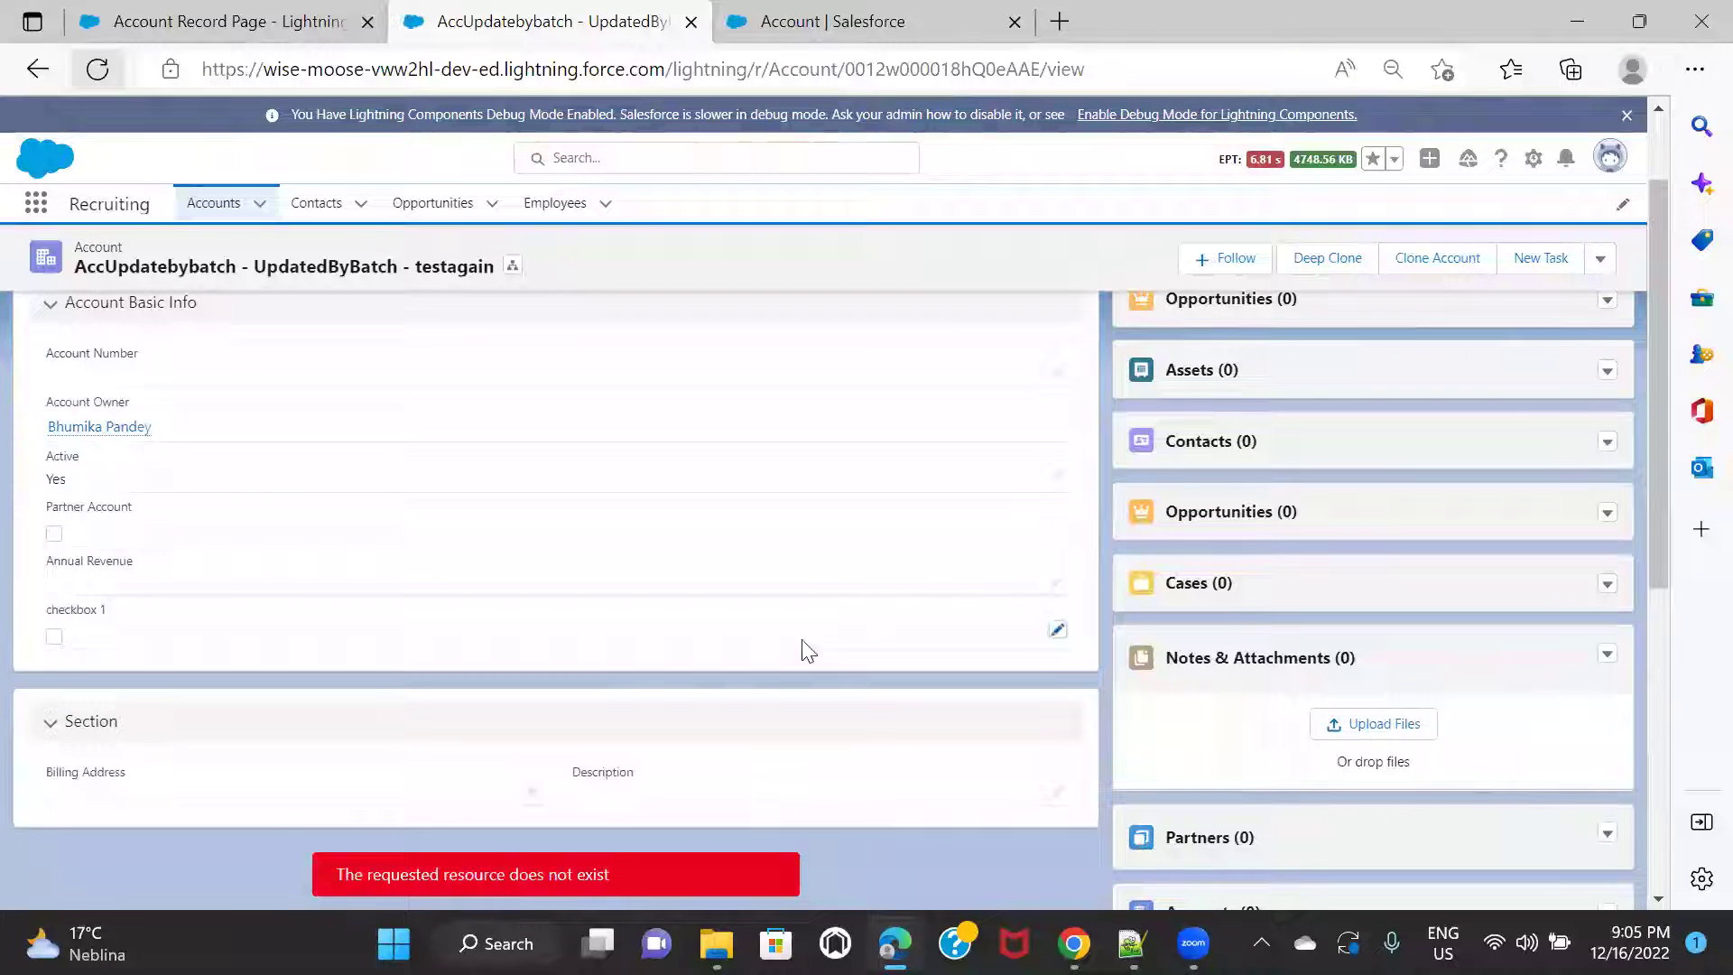
In the account's full Edit form, tick and untick checkbox 1 to confirm checkbox 2 toggles.
click(1600, 269)
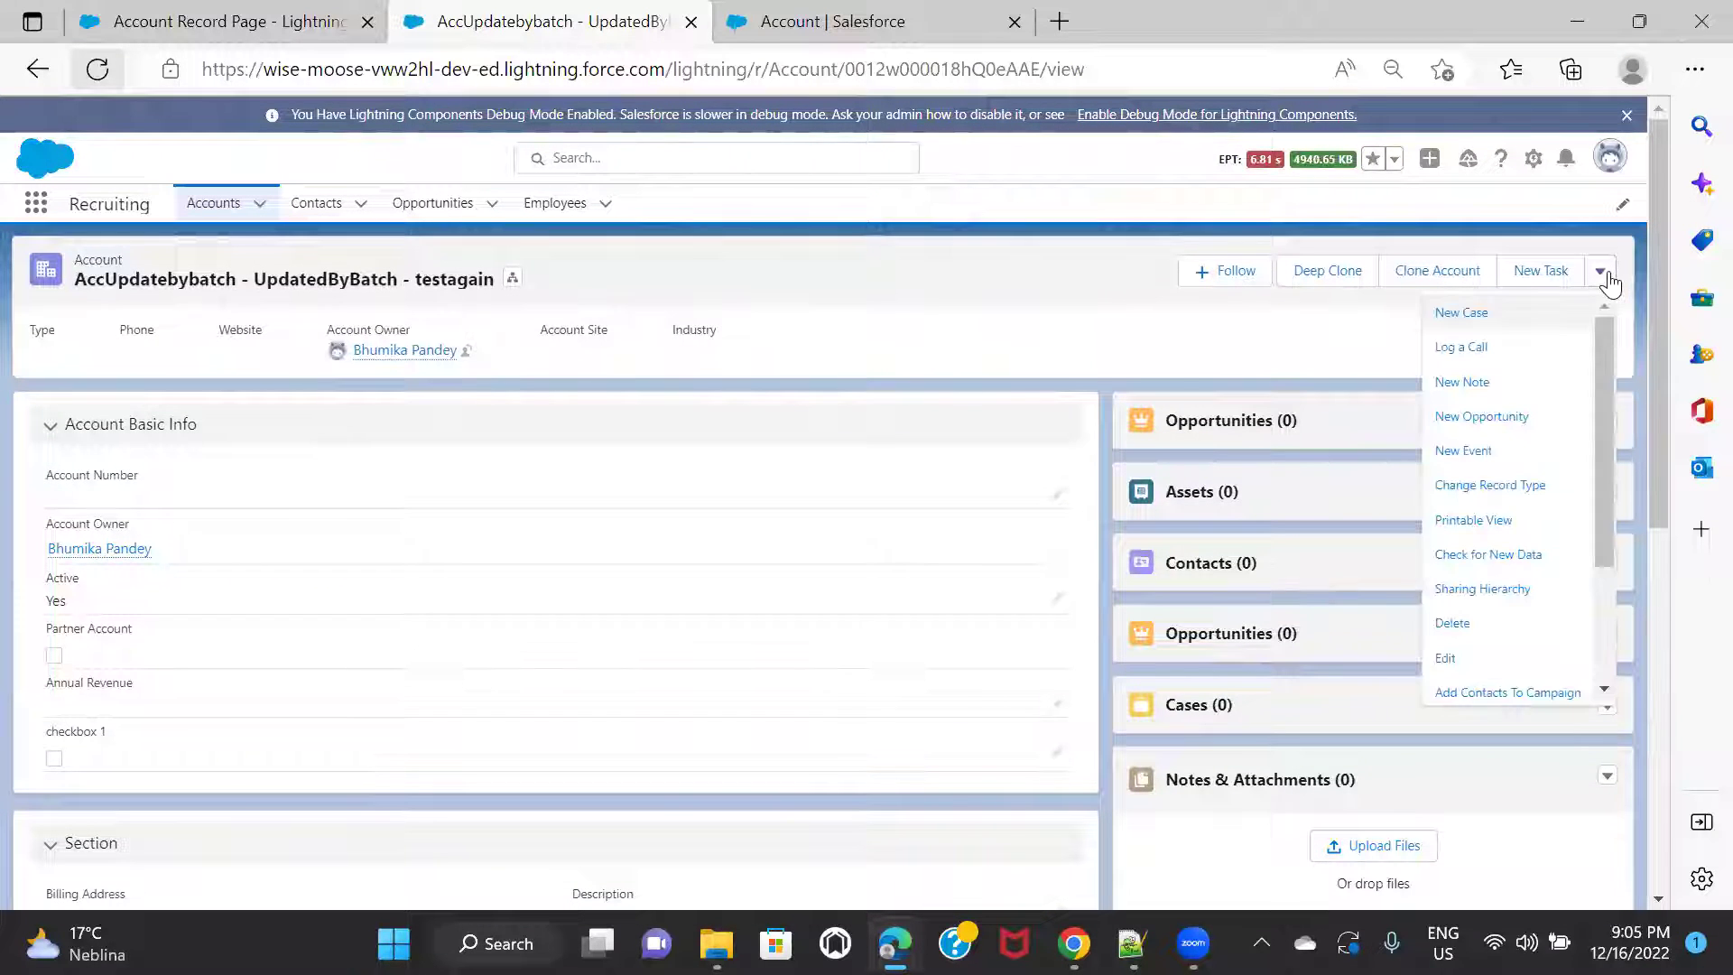
click(1486, 668)
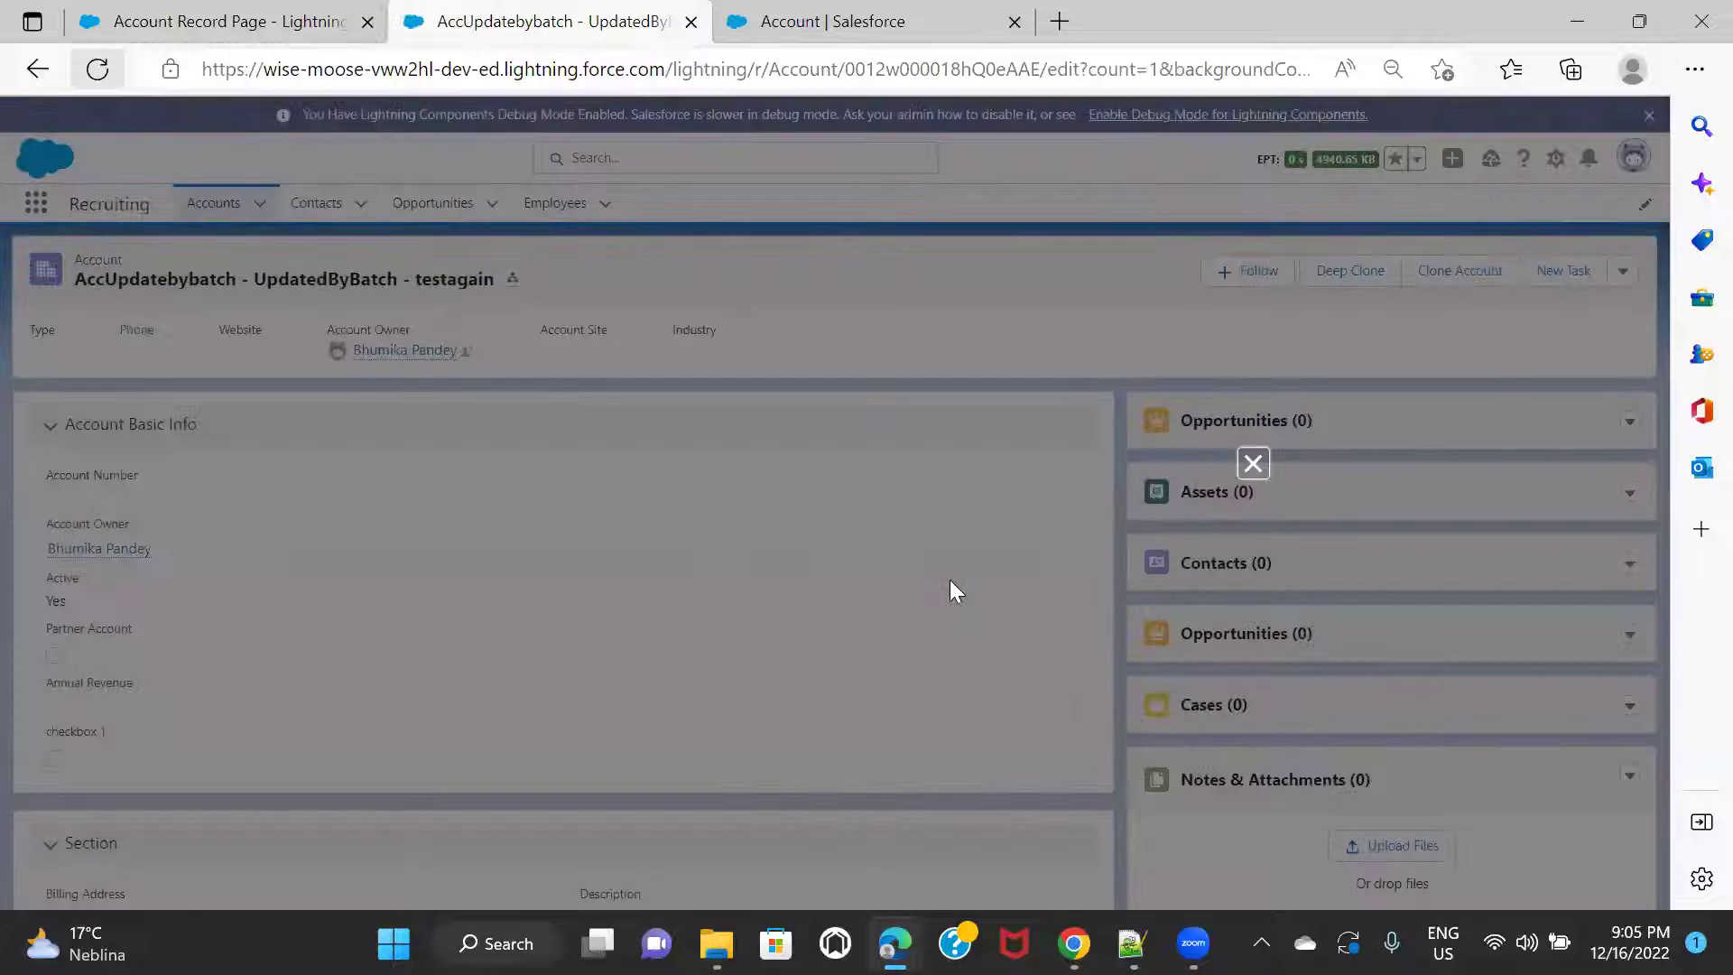
click(450, 614)
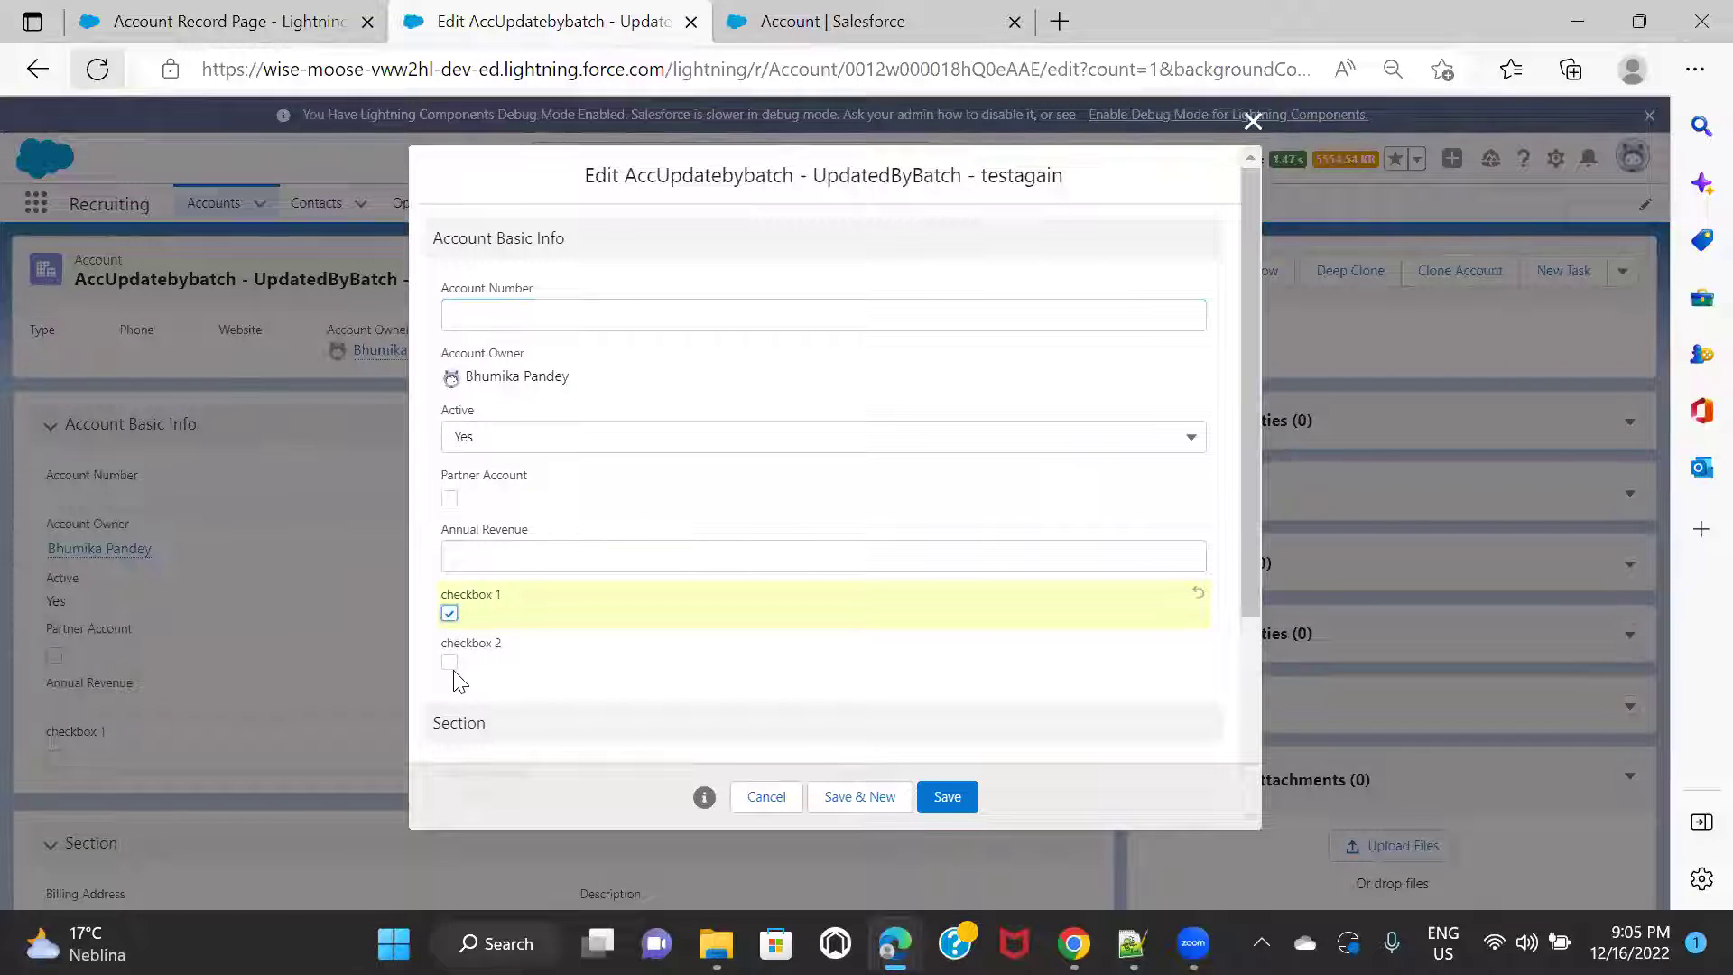
click(449, 614)
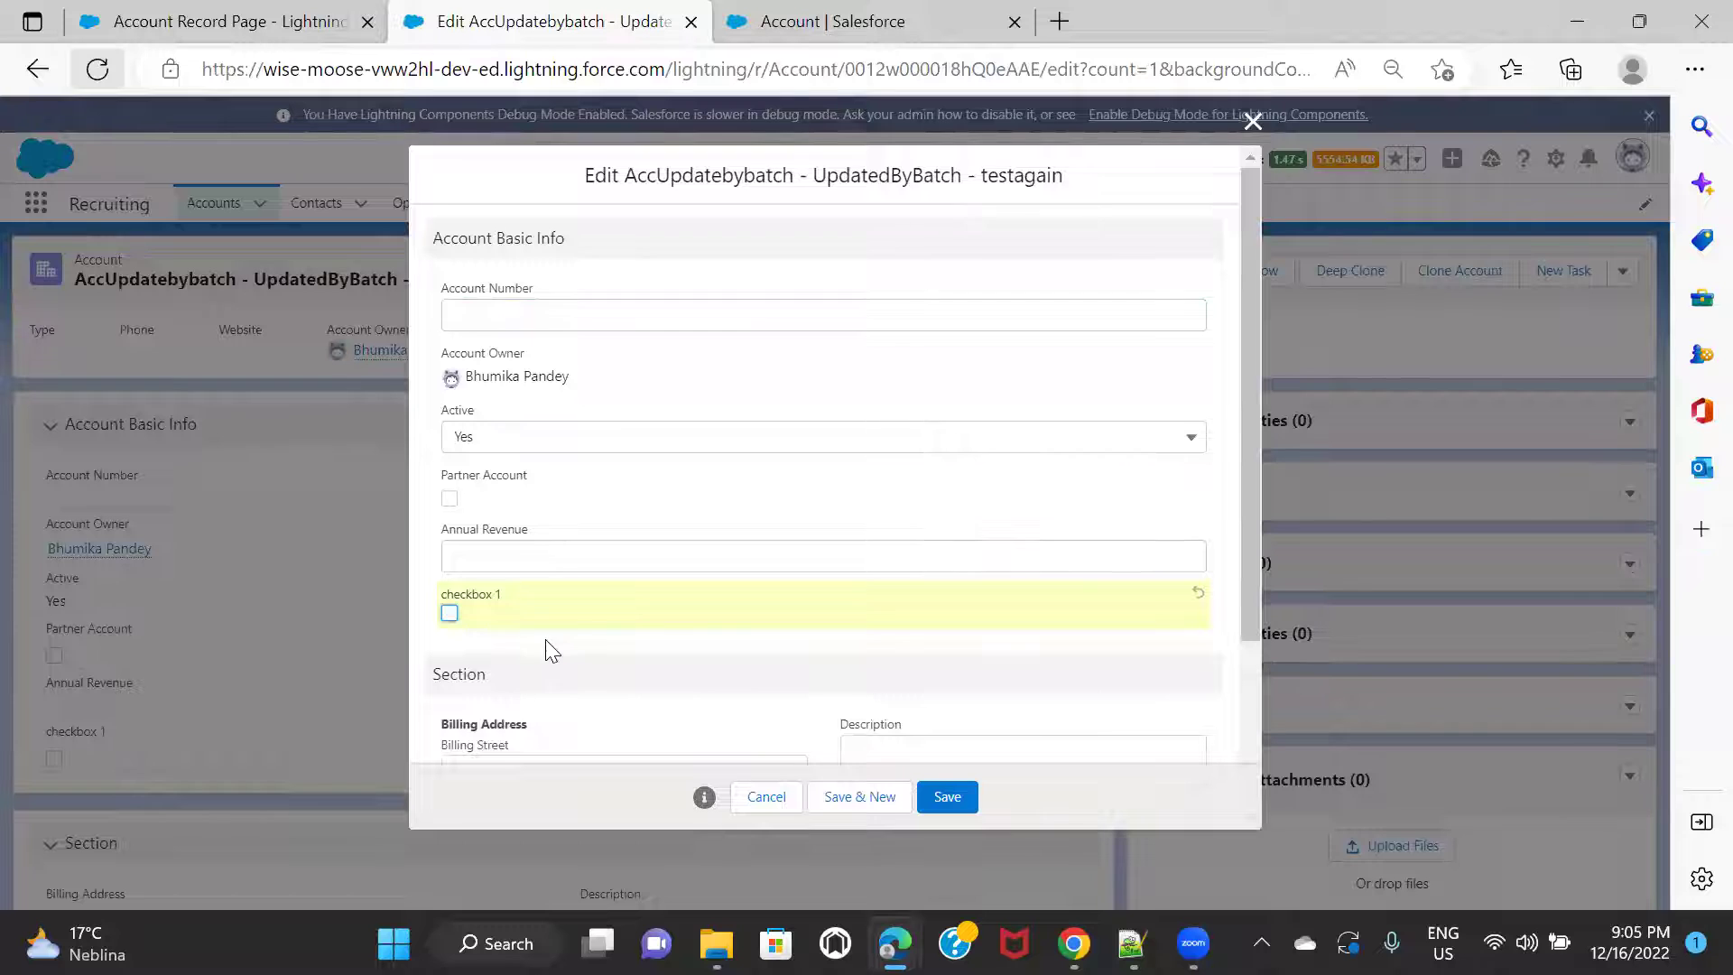